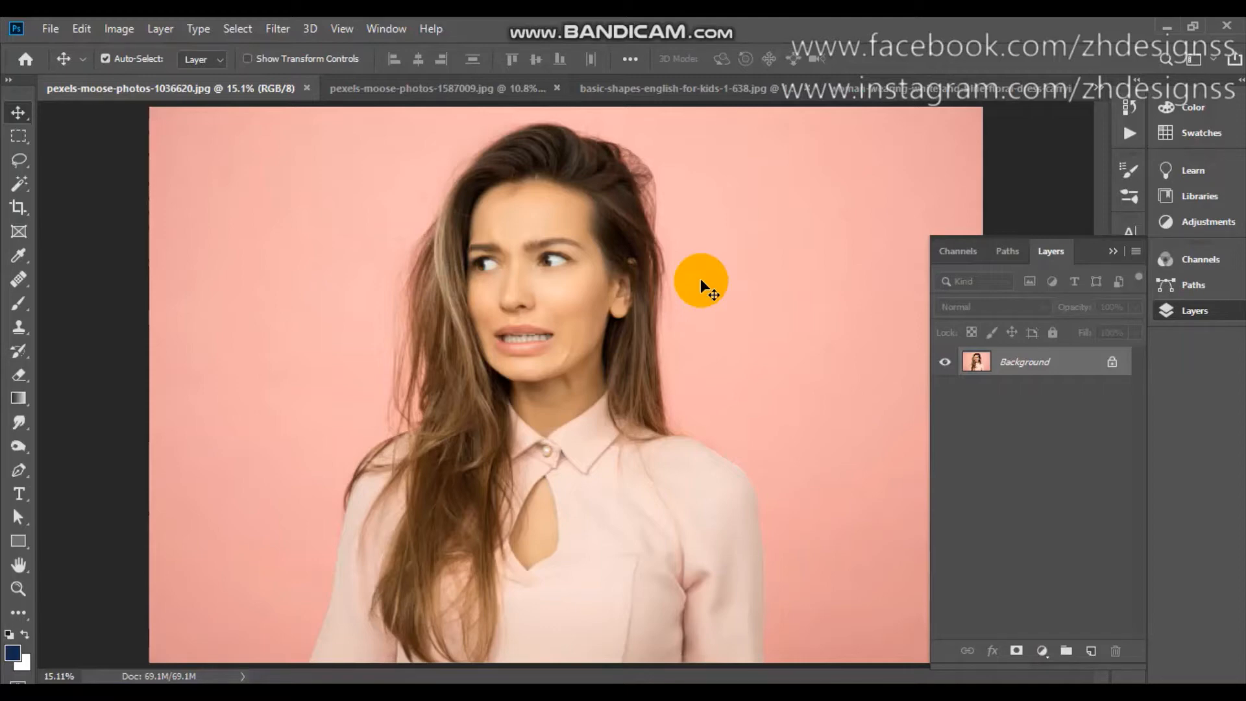
Look through the open images and return to the shapes picture, basic-shapes-english-for-kids-1-638.jpg.
click(412, 89)
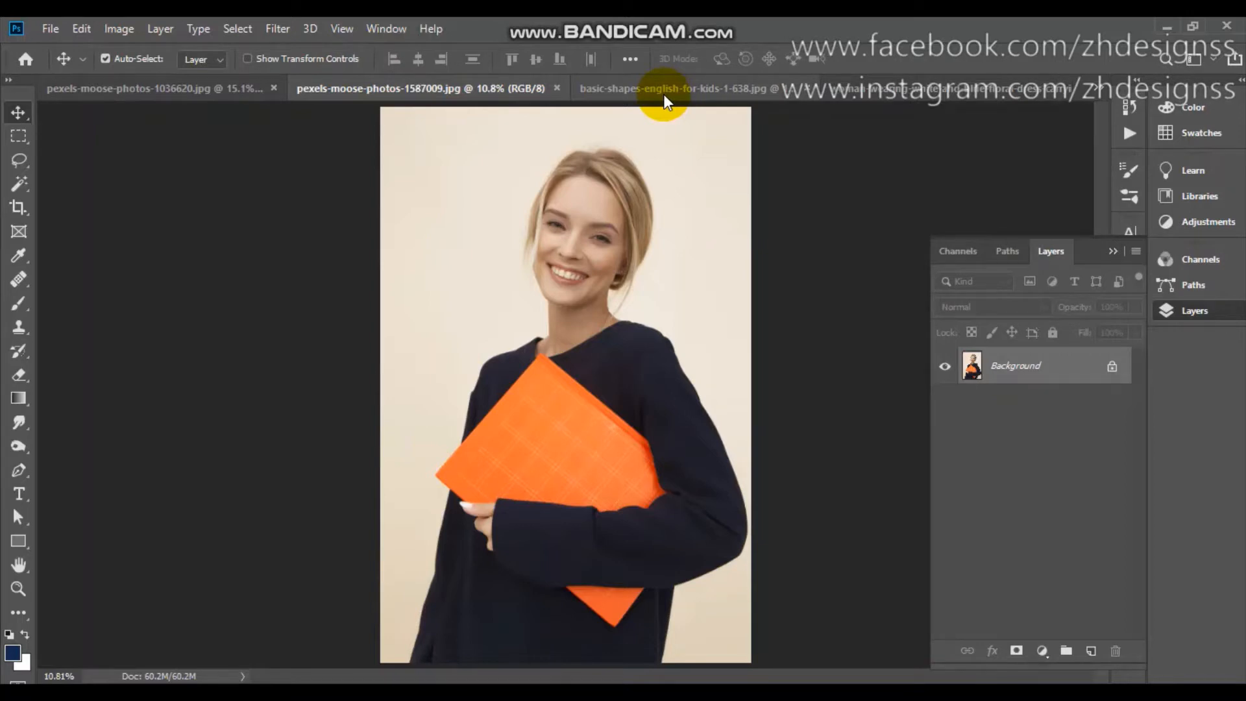
click(663, 89)
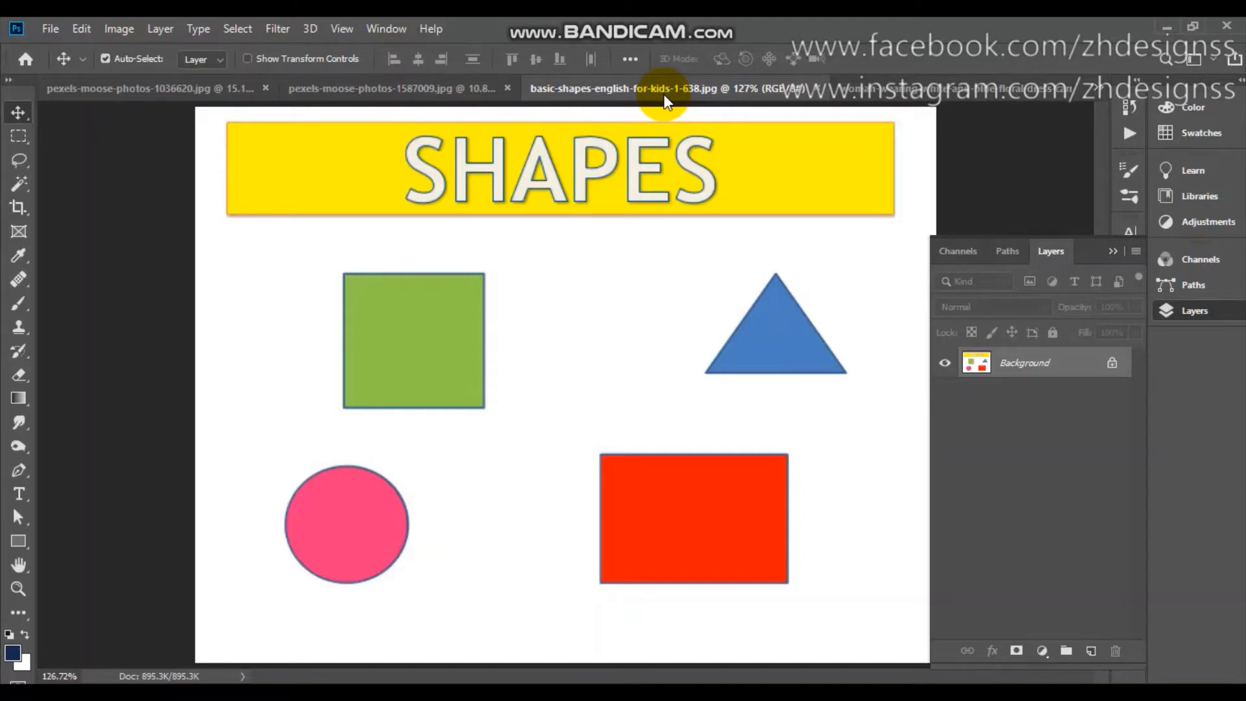
click(923, 96)
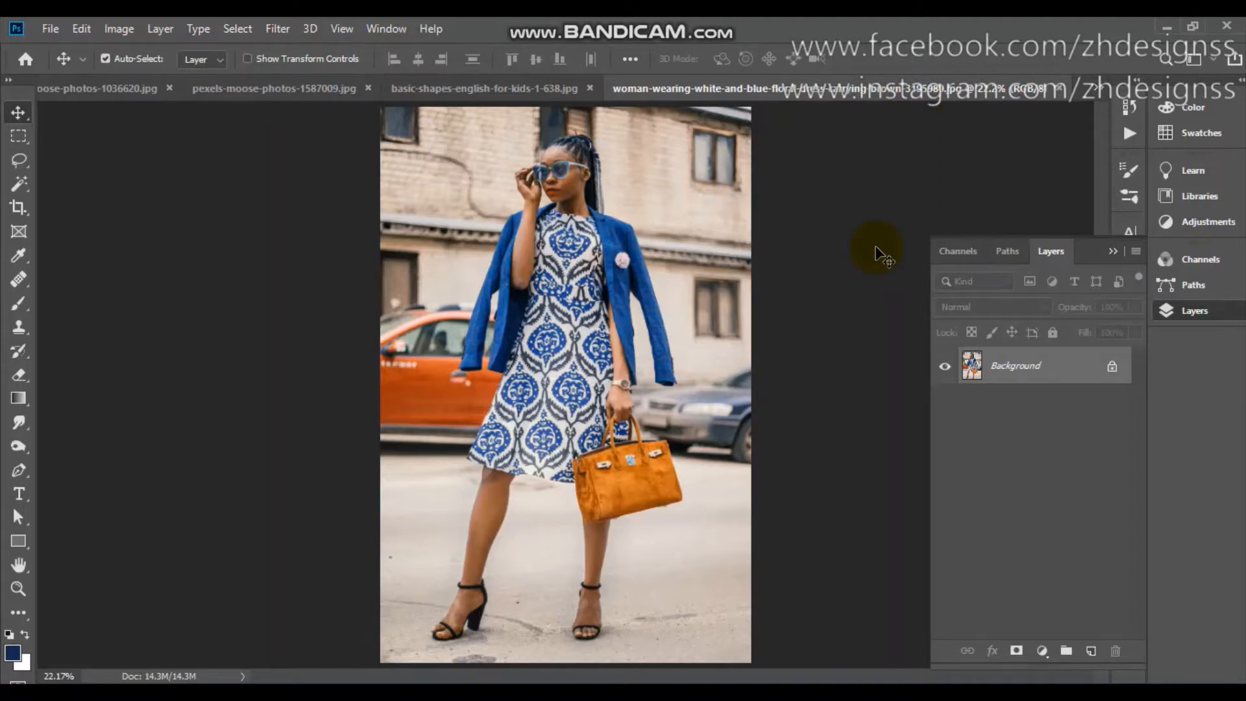
click(480, 91)
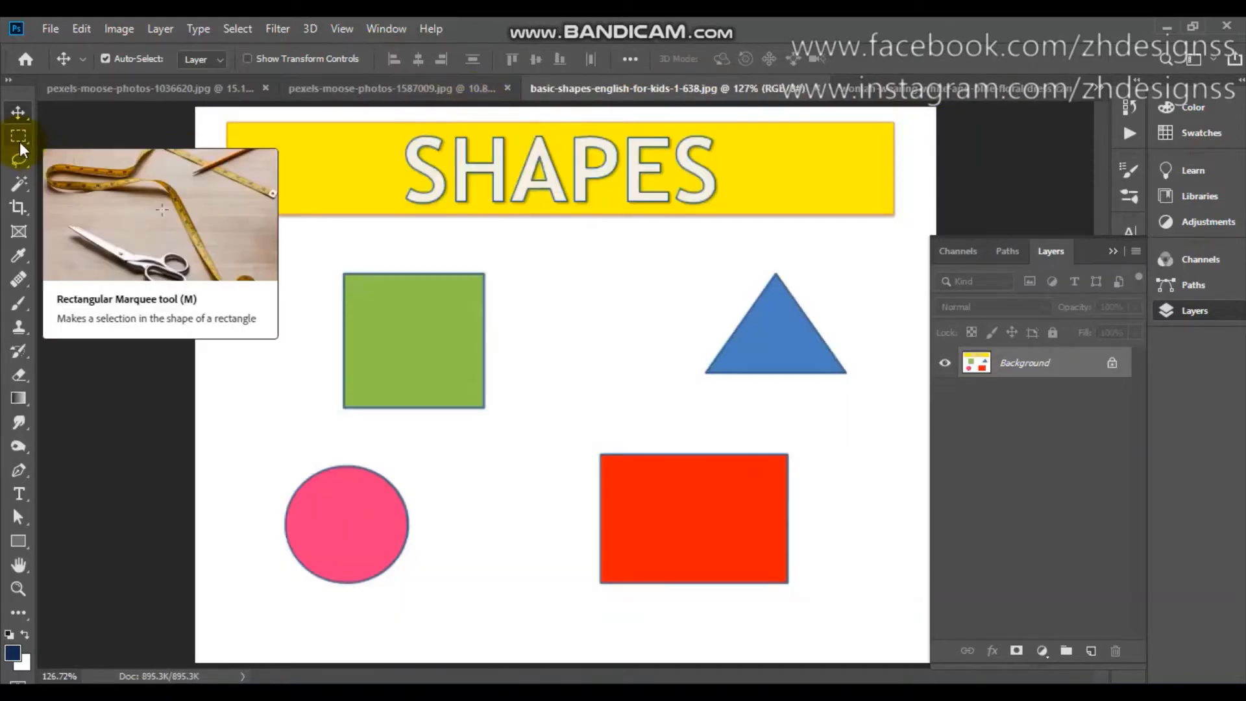
click(88, 140)
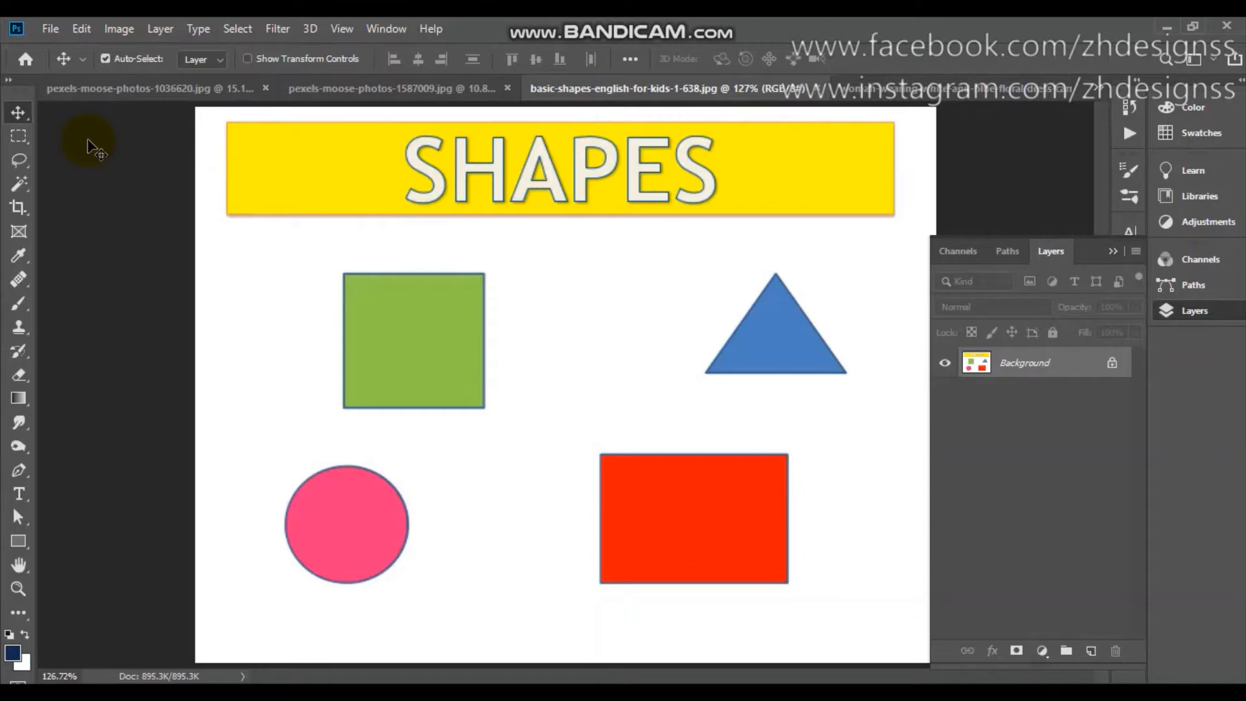
Select the red rectangle along its outline with the Rectangular Marquee Tool and check the selection edges up close.
click(22, 137)
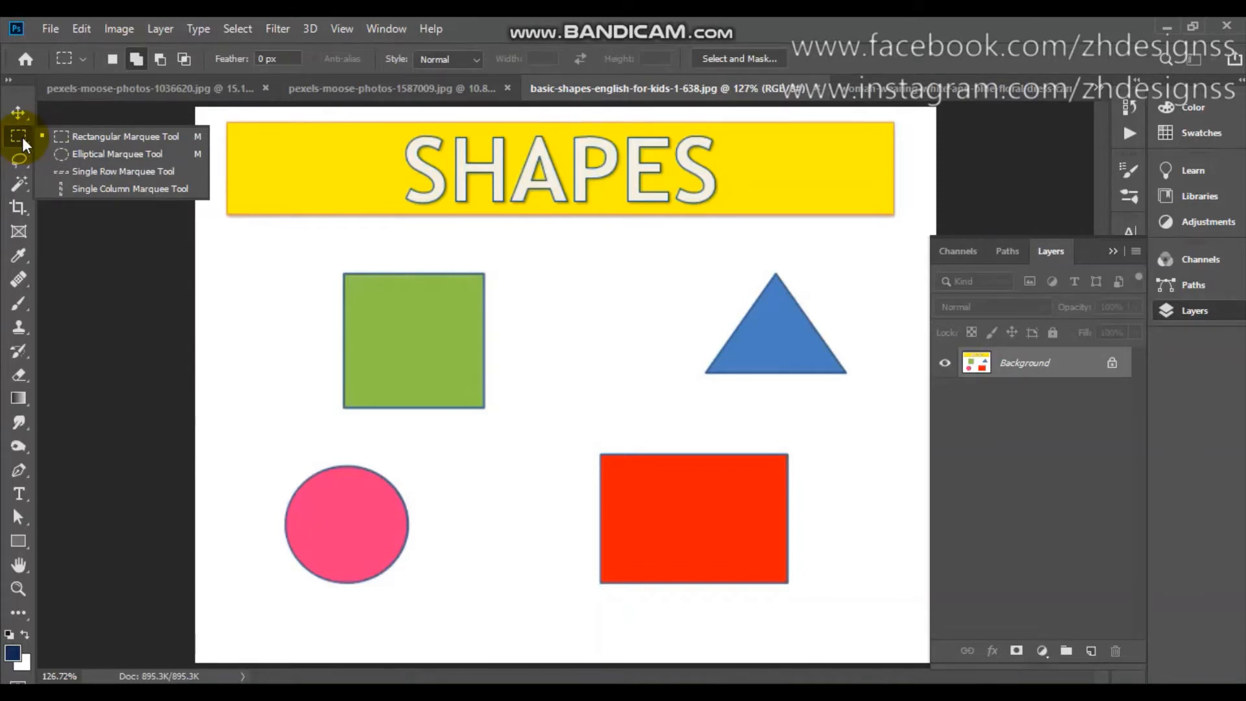
click(136, 135)
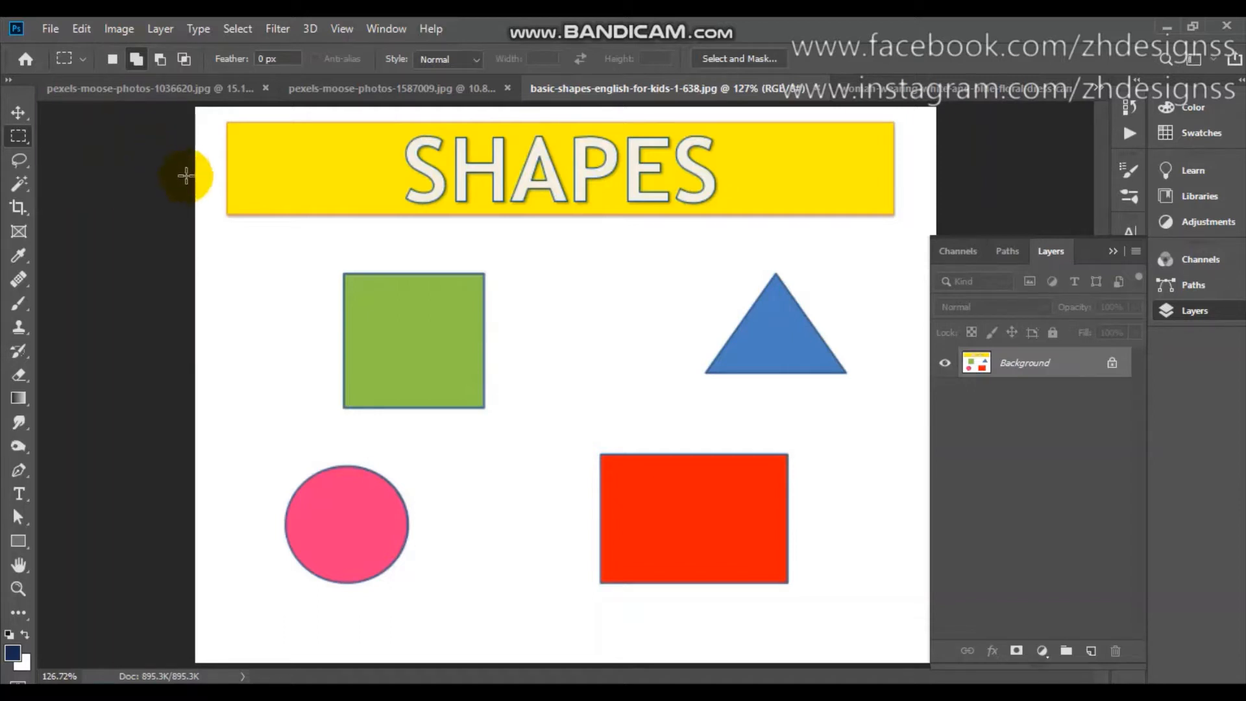
click(591, 508)
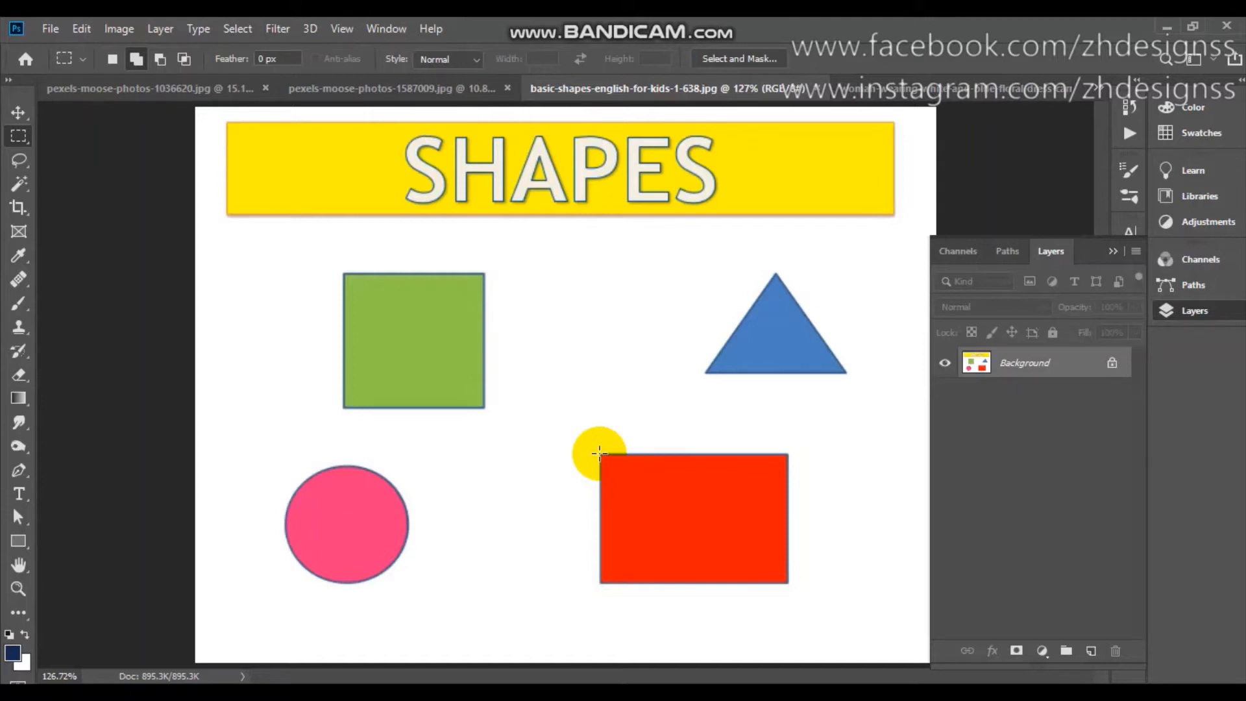
drag(599, 453, 766, 565)
drag(781, 572, 788, 581)
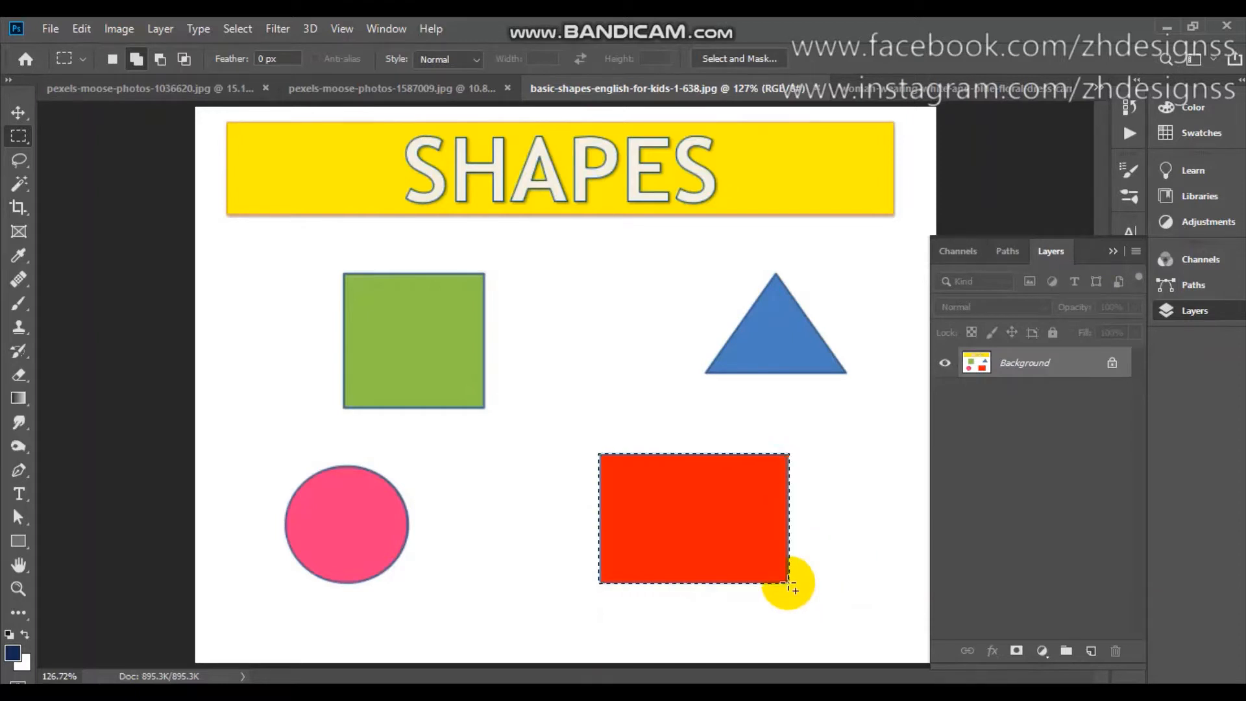
scroll(788, 583, up, 3)
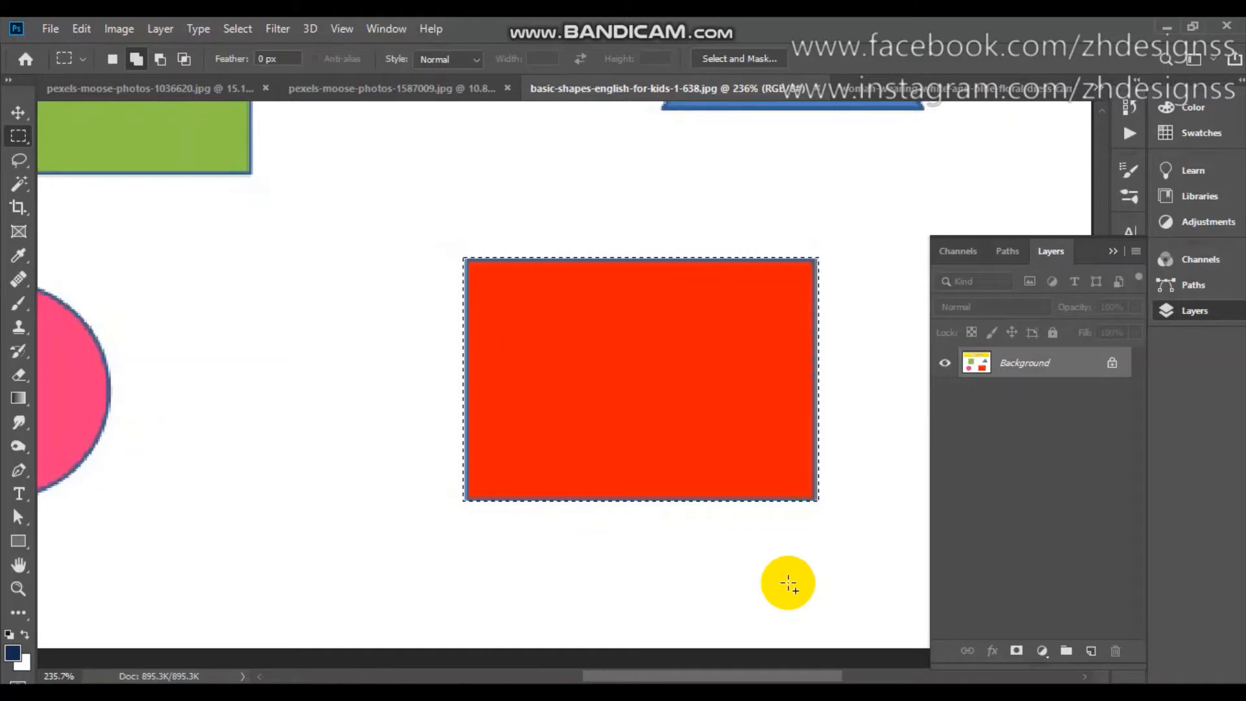
key(z)
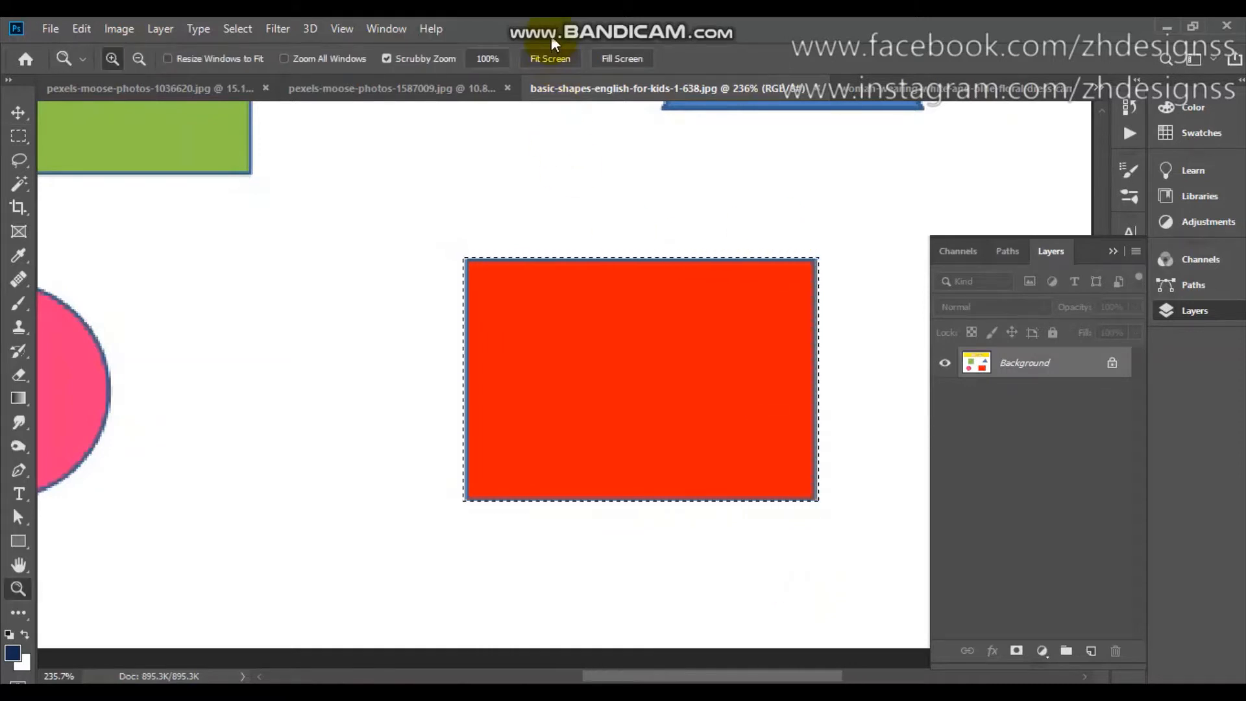
click(551, 55)
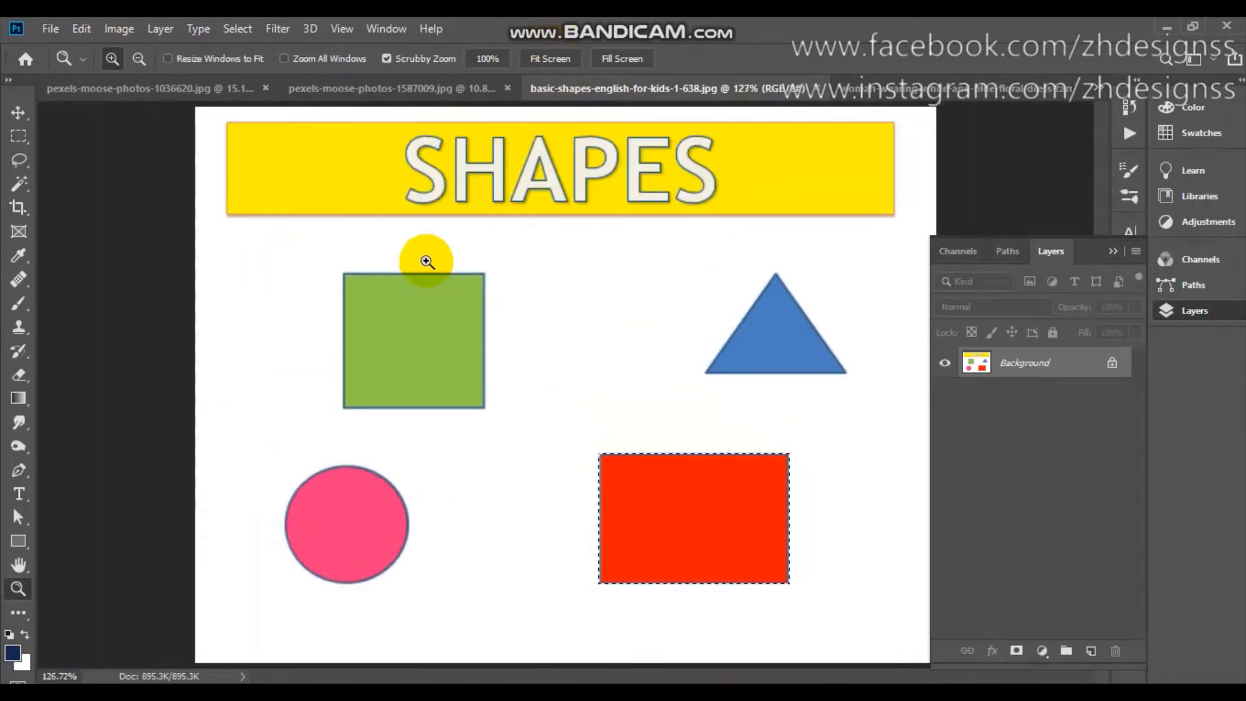
Add the green square to the selection with a rectangular marquee about 1.71 in wide and 1.63 in high.
click(19, 136)
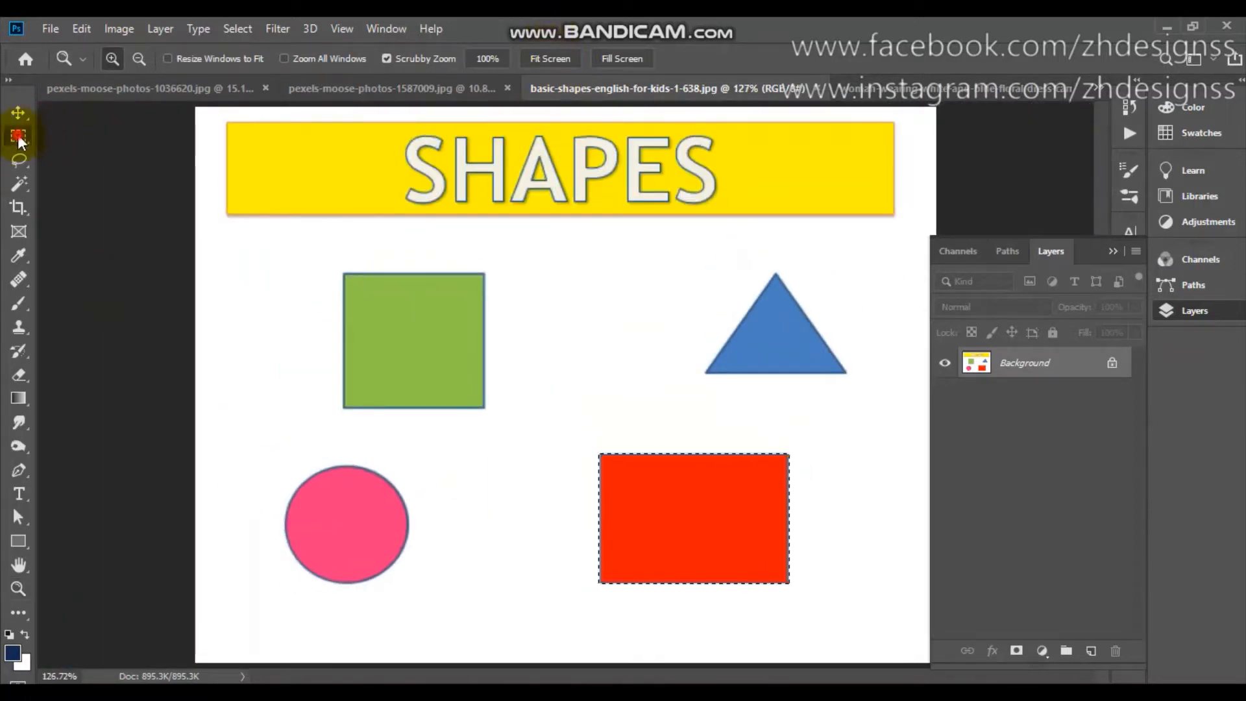
drag(18, 137, 96, 140)
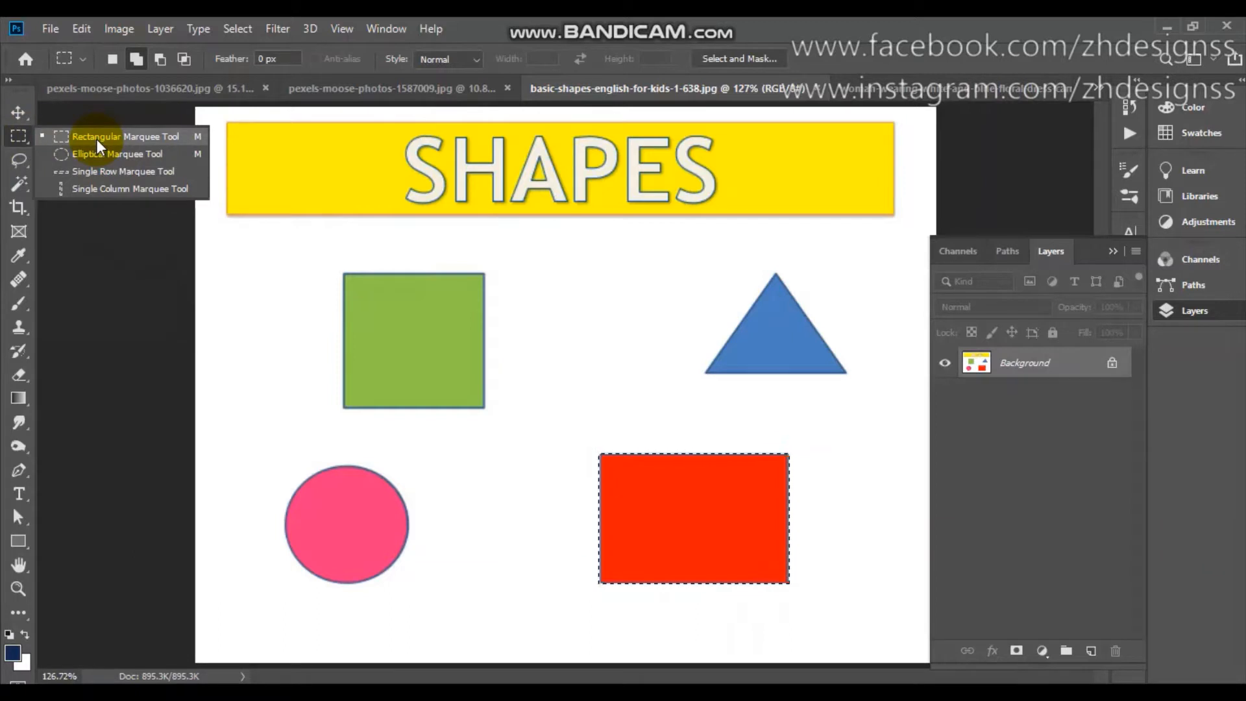
click(96, 139)
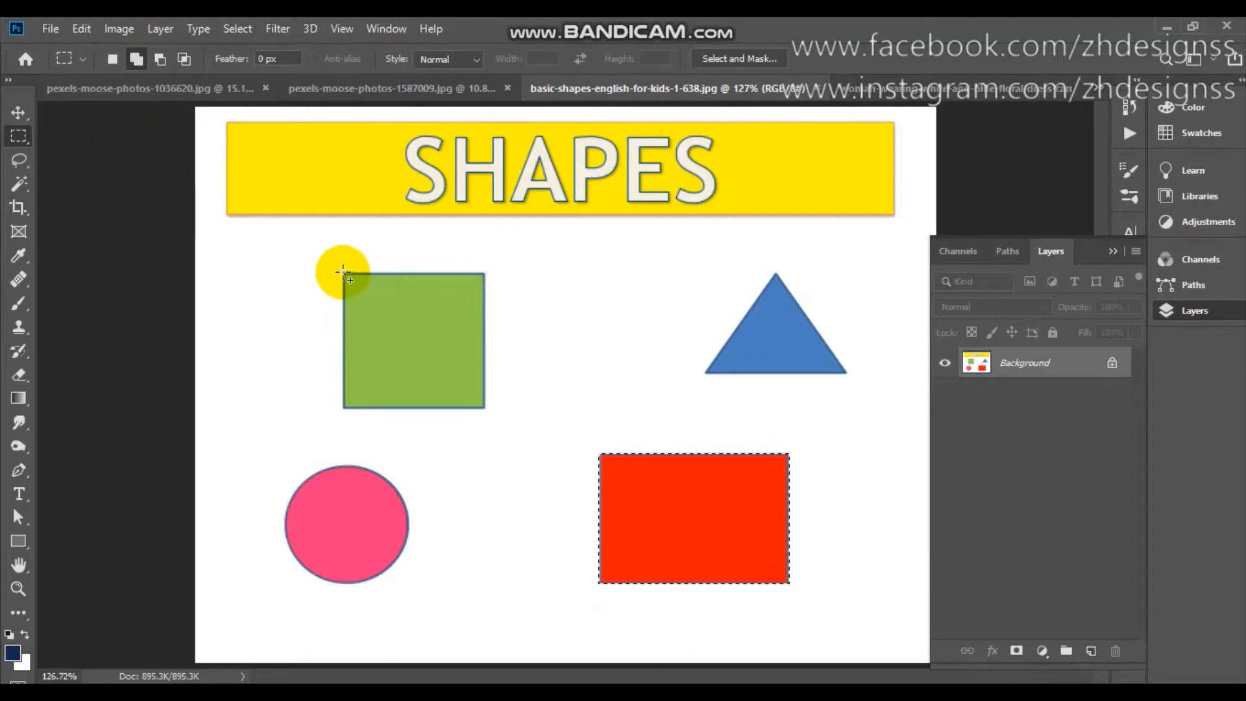
drag(342, 272, 483, 407)
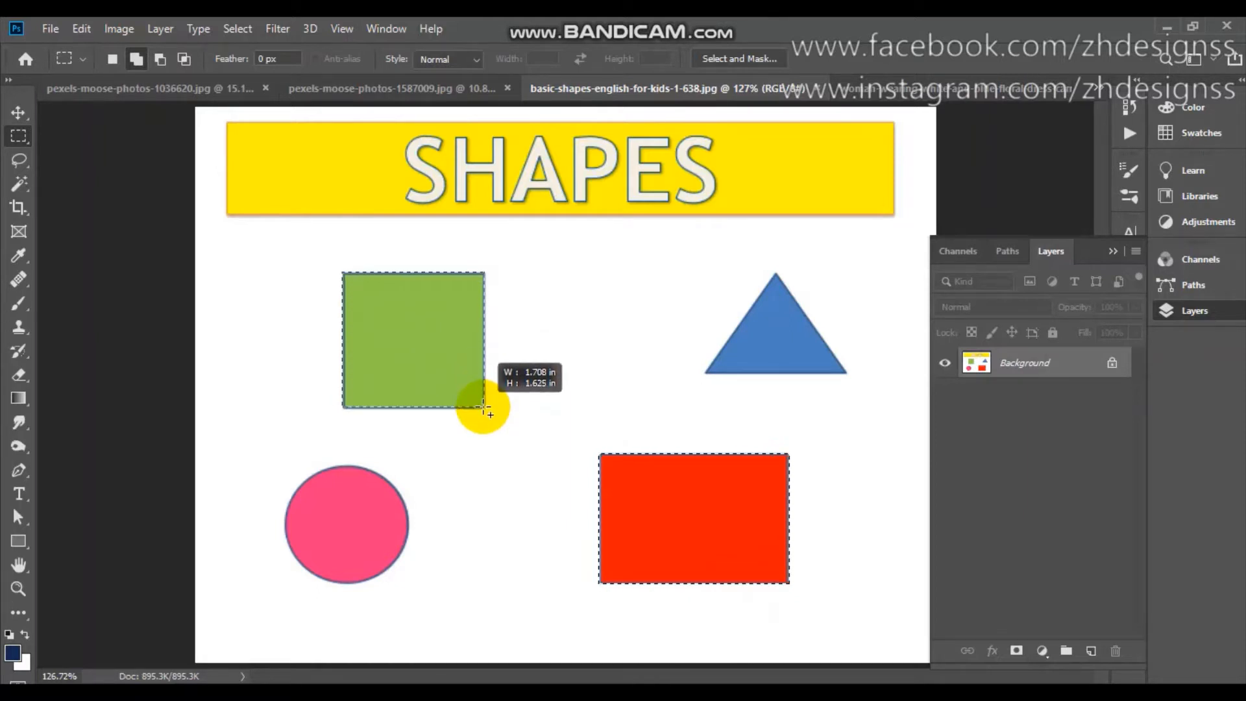
drag(483, 406, 483, 407)
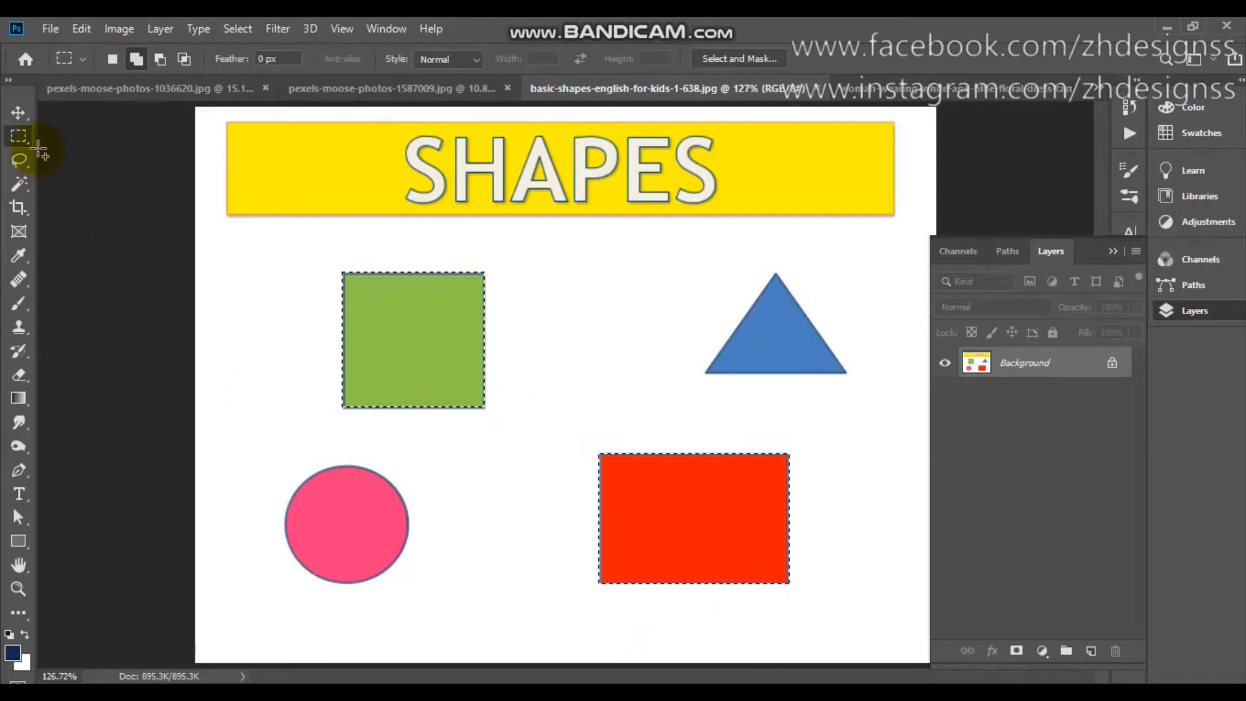
Replace the selection with a single-pixel row across the upper part of the yellow banner using the Single Row Marquee Tool.
click(14, 143)
right_click(14, 142)
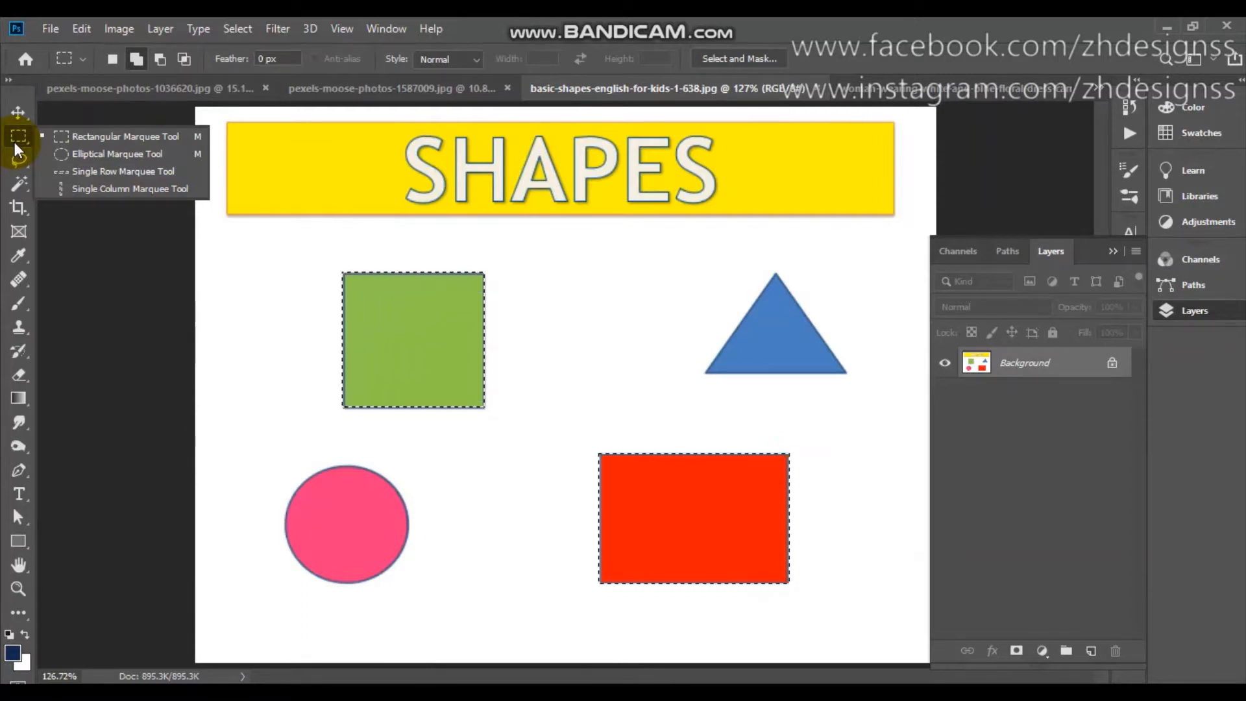
click(107, 175)
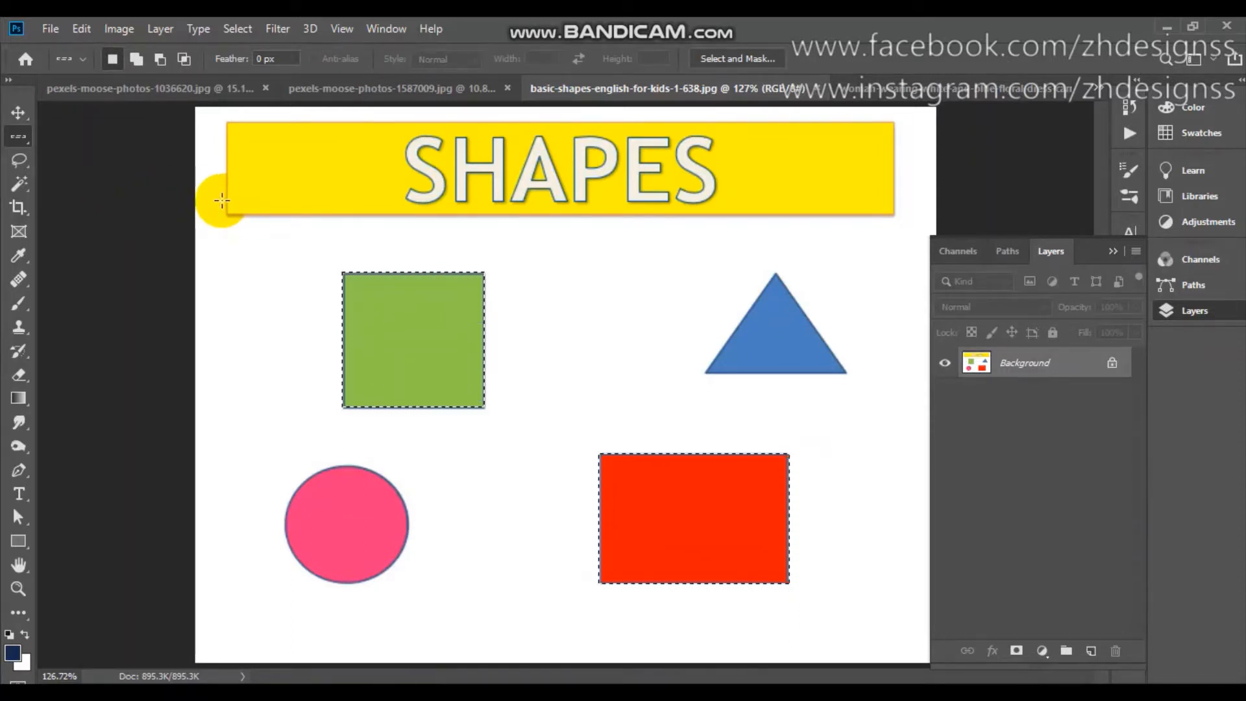
click(193, 128)
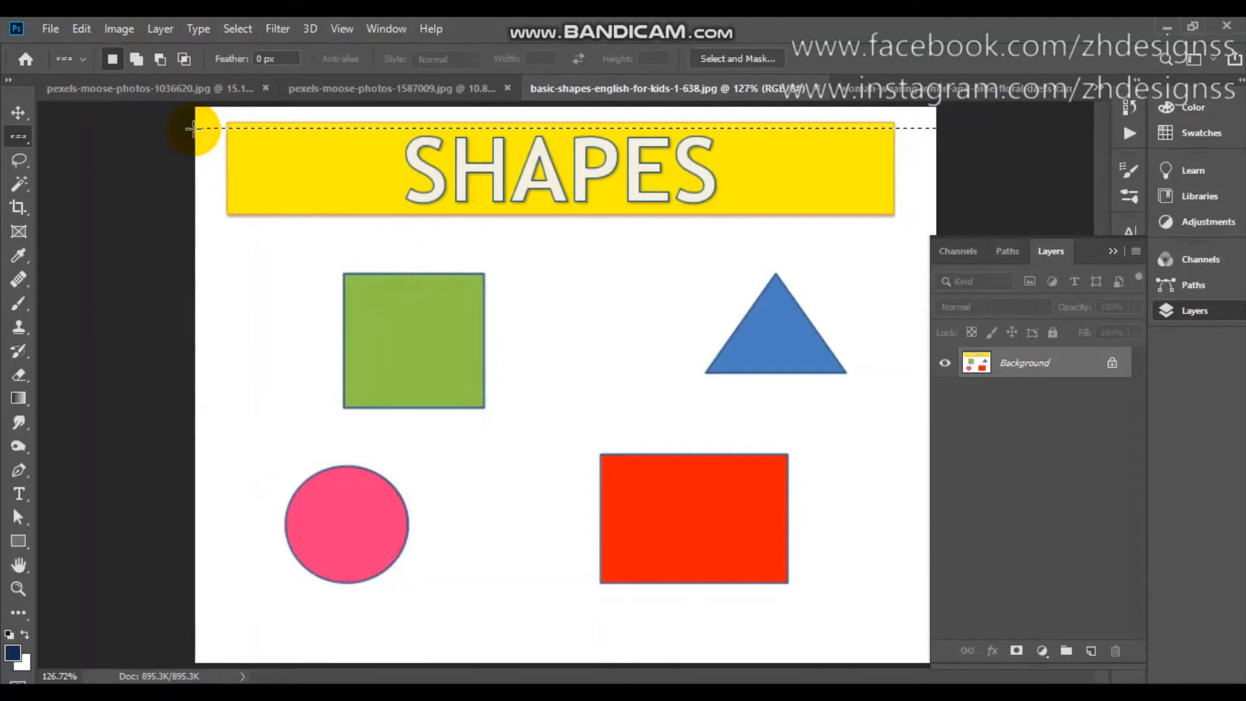
key(ctrl+plus)
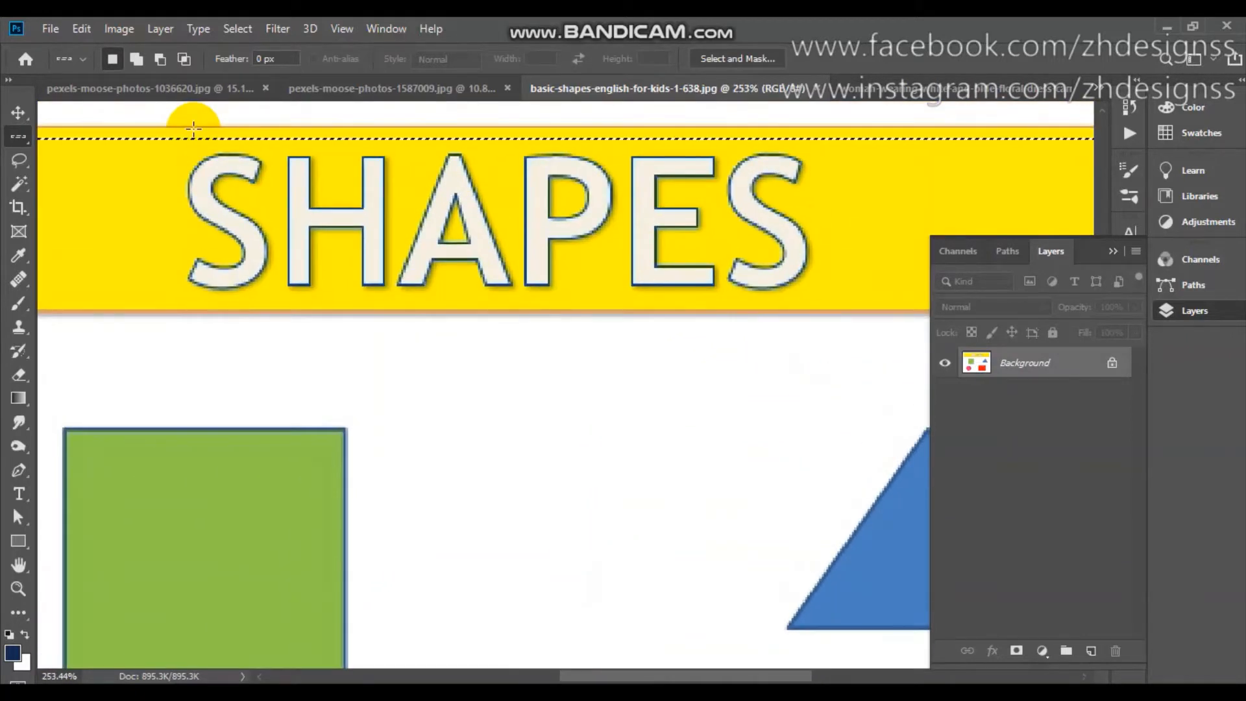
key(z)
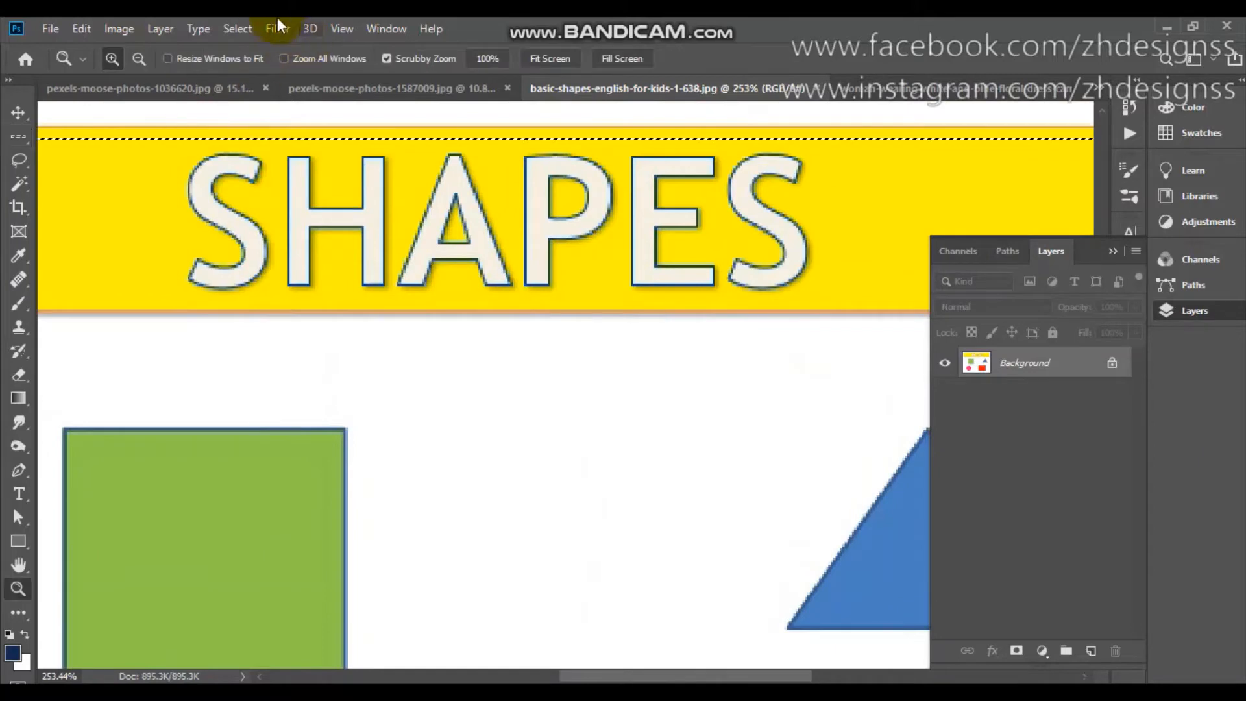
click(558, 60)
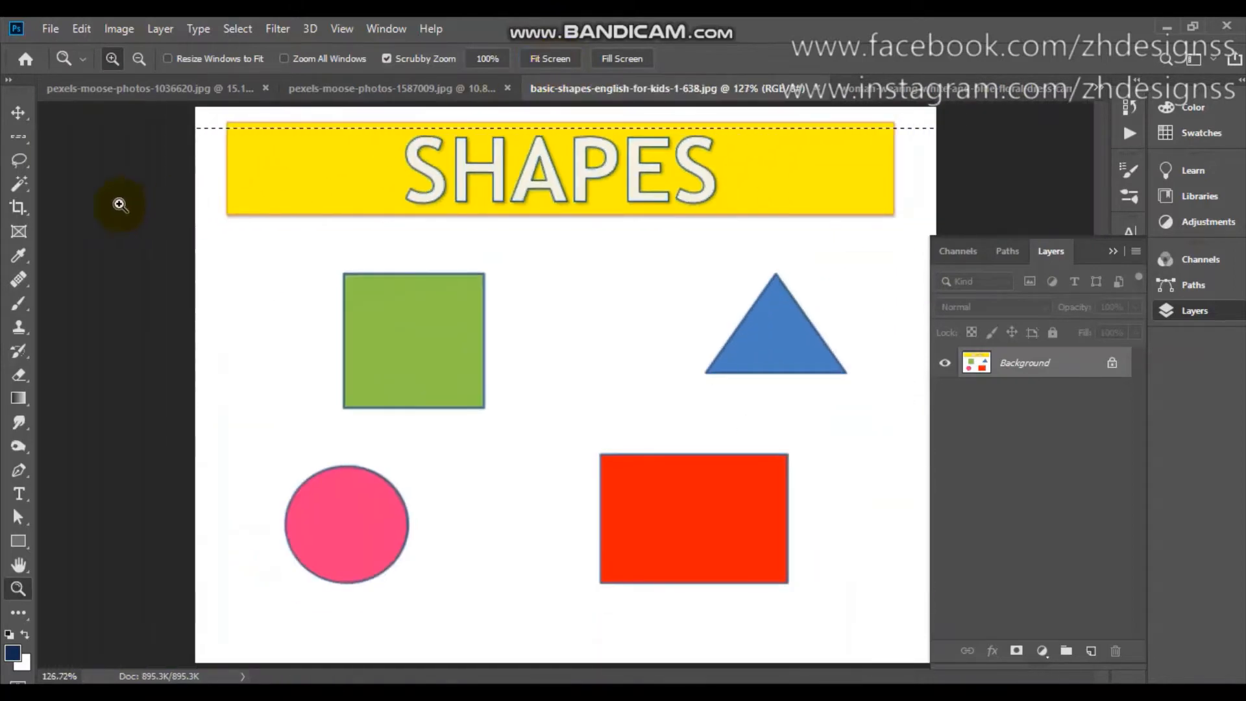
Place a single-pixel column selection near the left edge of the shapes image with the Single Column Marquee Tool.
click(14, 147)
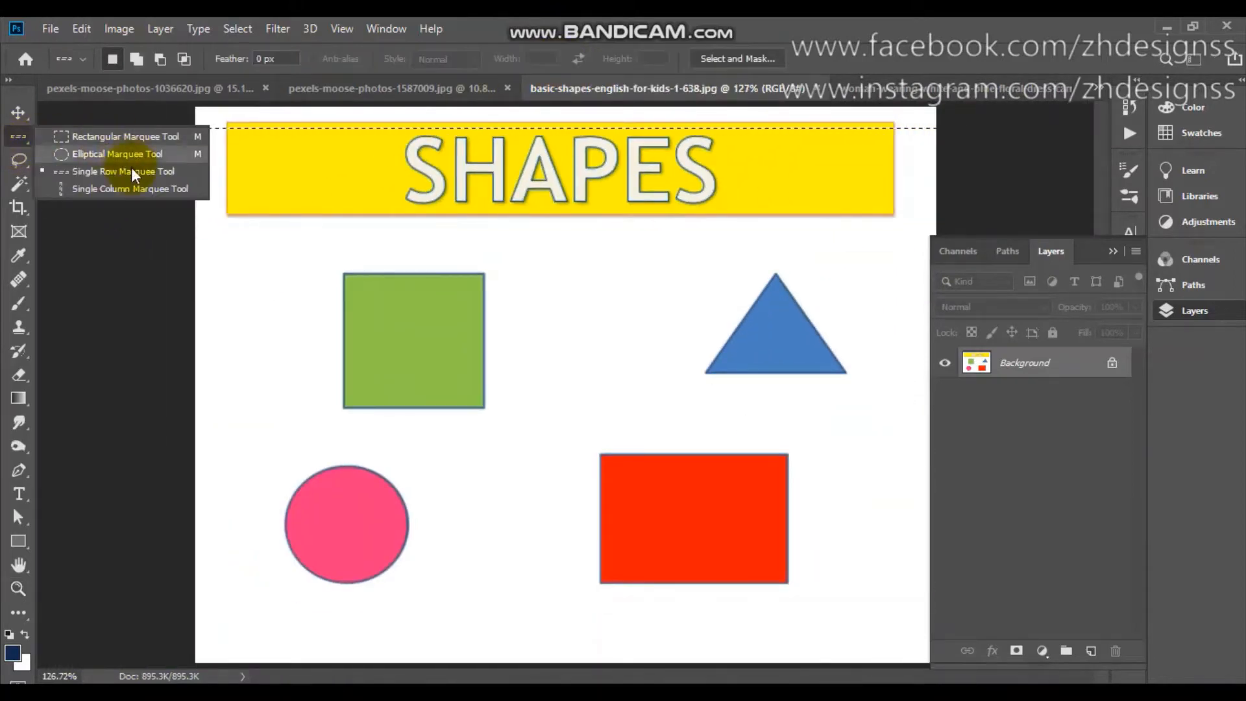
click(133, 187)
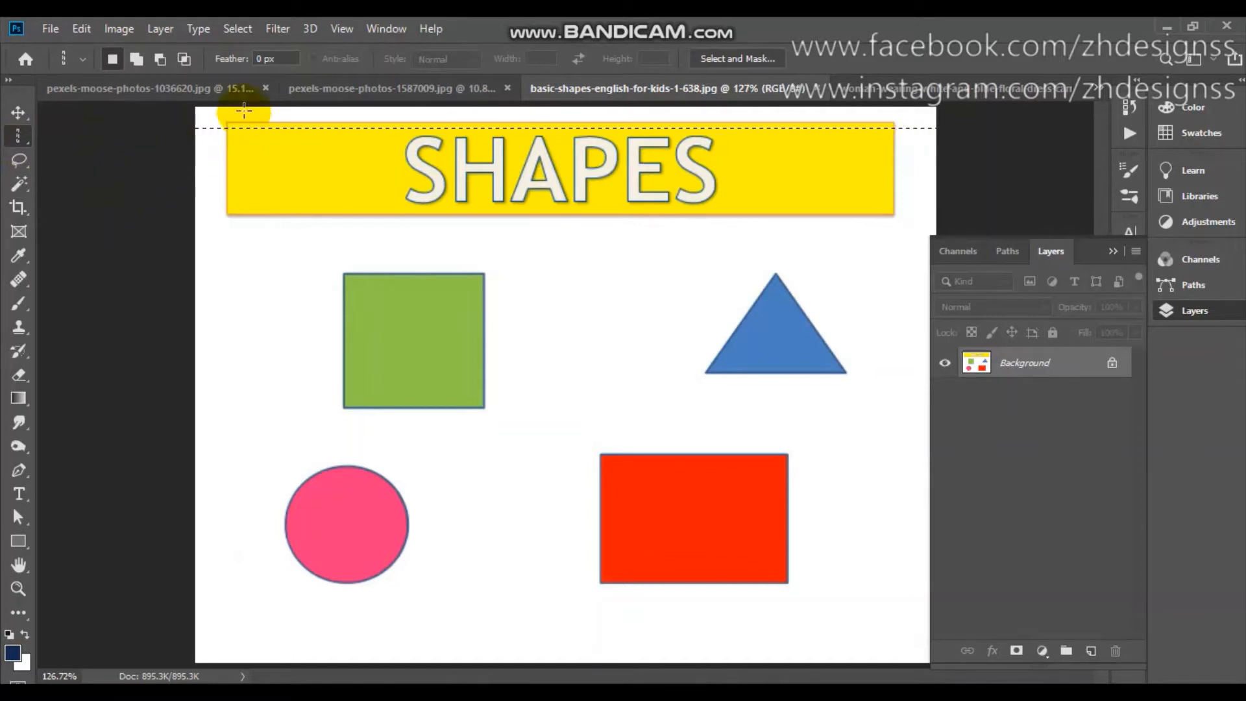
click(217, 105)
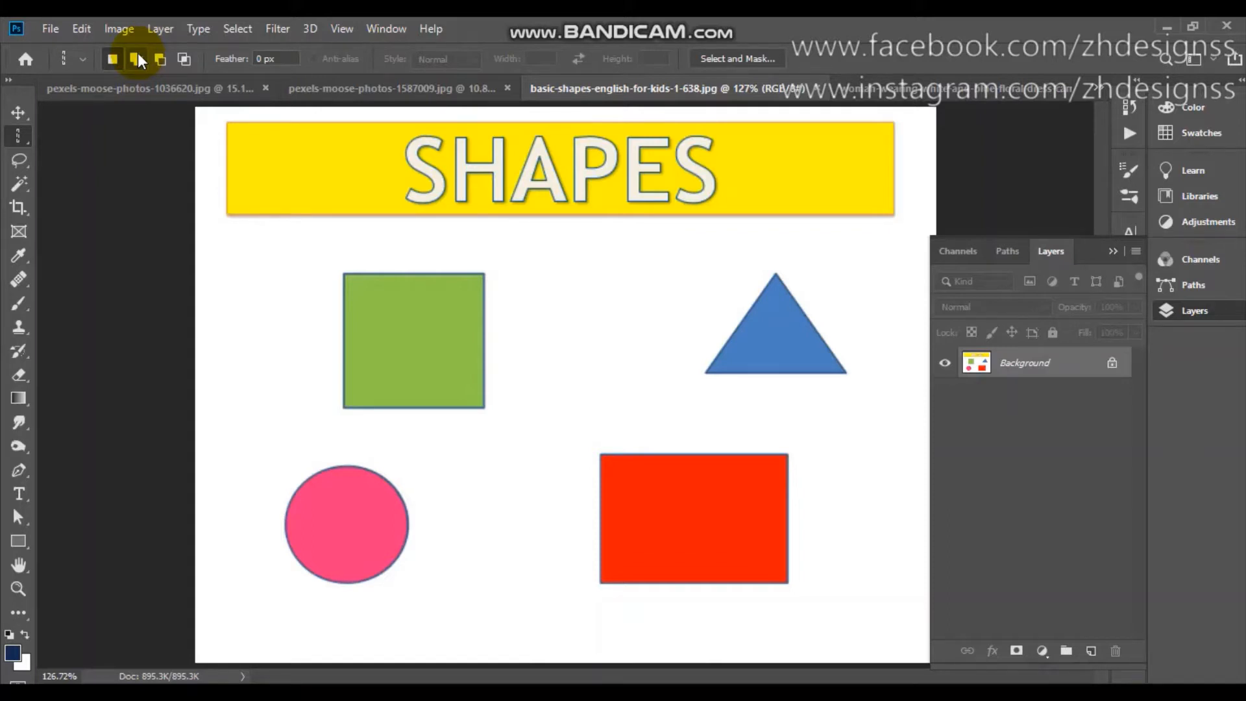
Bring up the portrait pexels-moose-photos-1036620.jpg and activate the Lasso Tool.
right_click(12, 136)
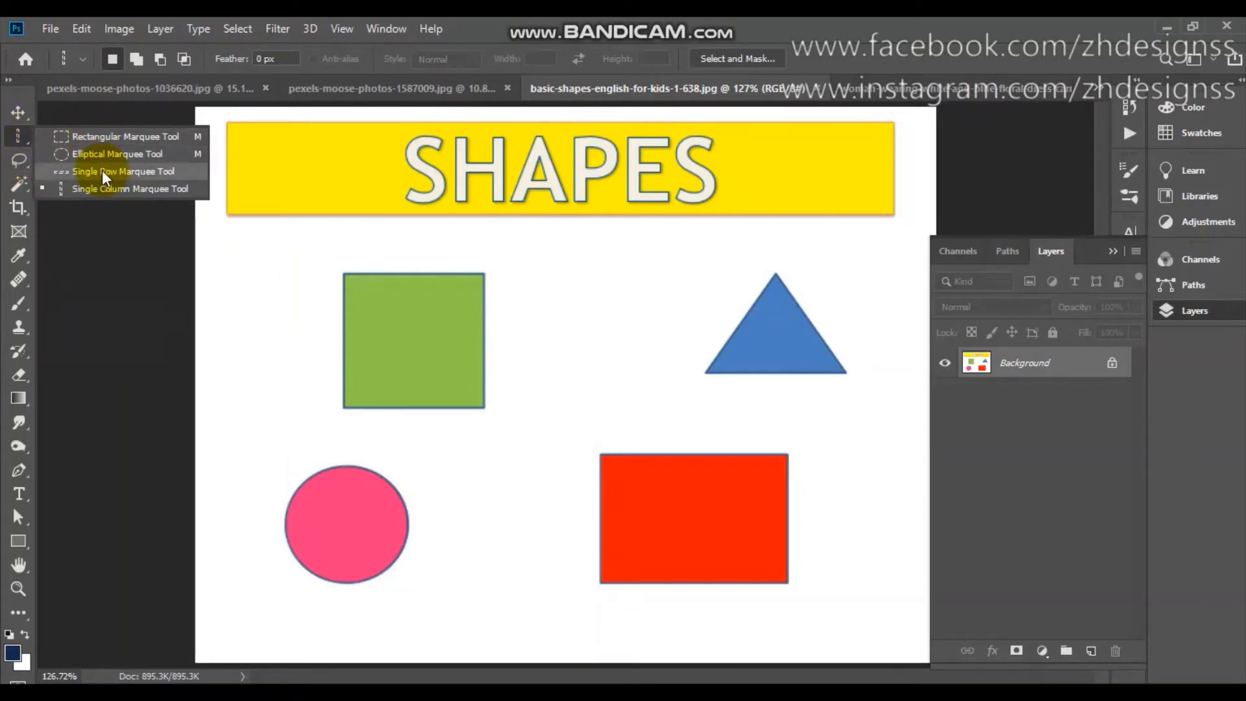
click(24, 168)
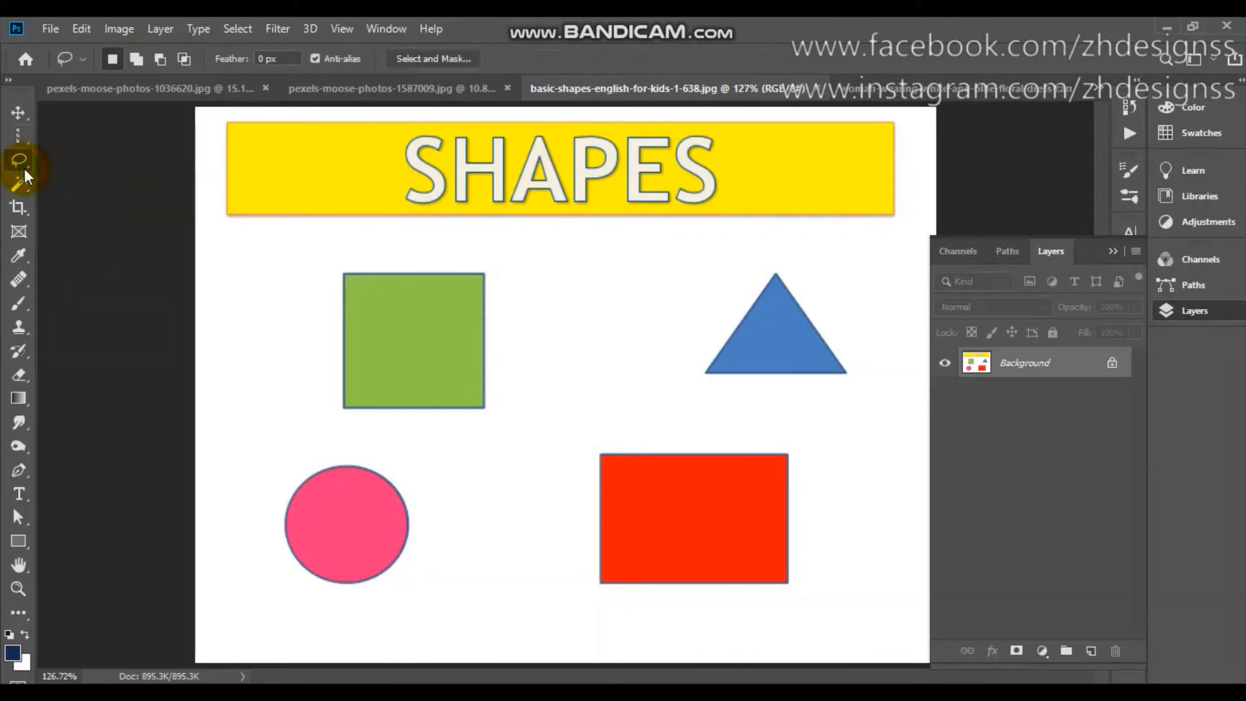
click(344, 89)
click(185, 84)
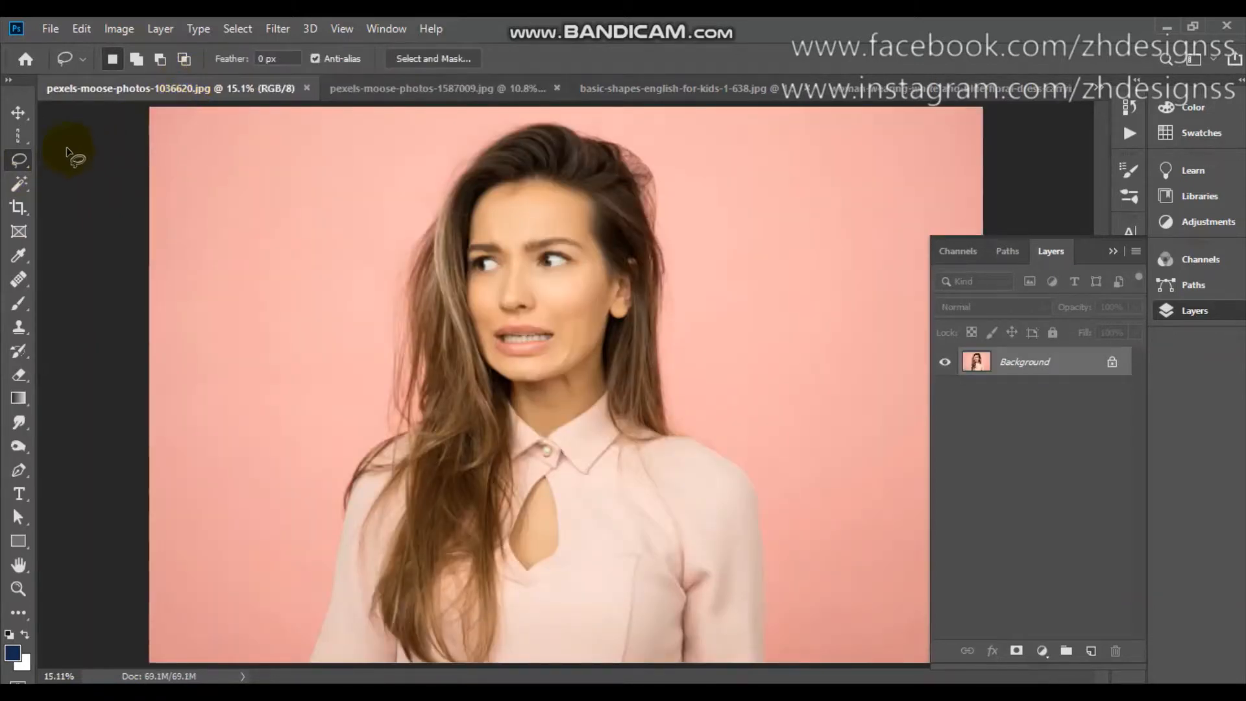
right_click(20, 159)
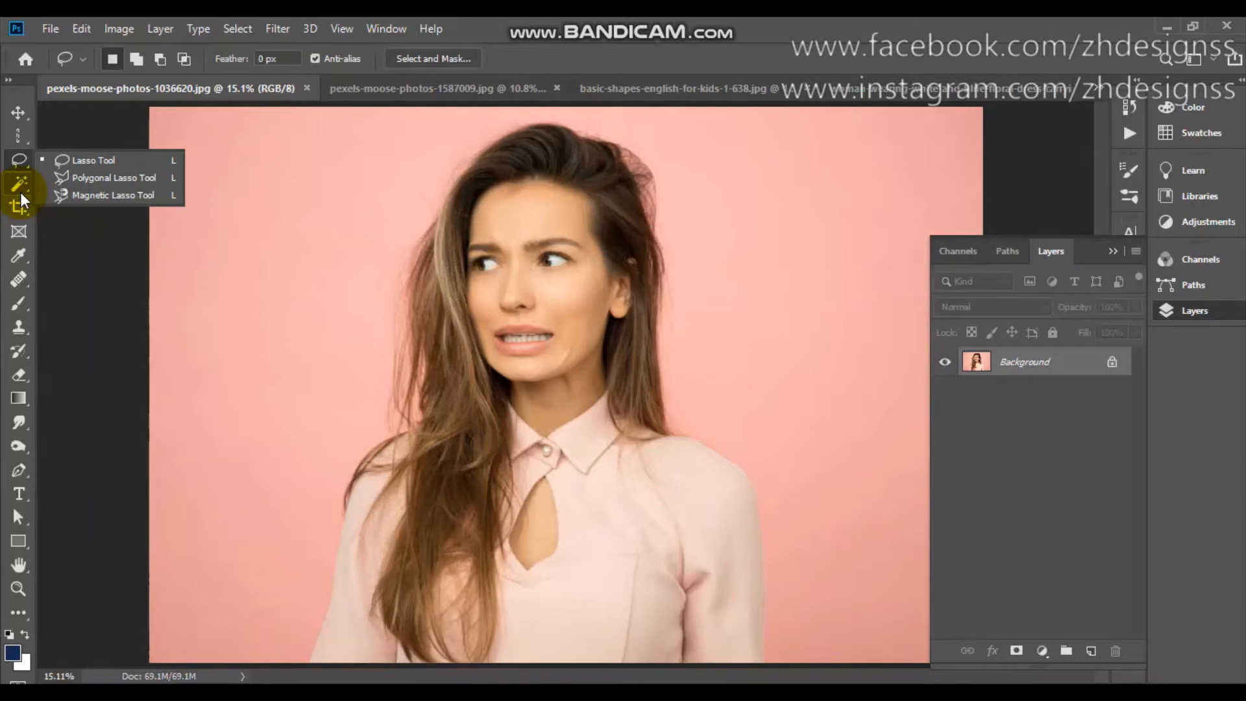
click(68, 165)
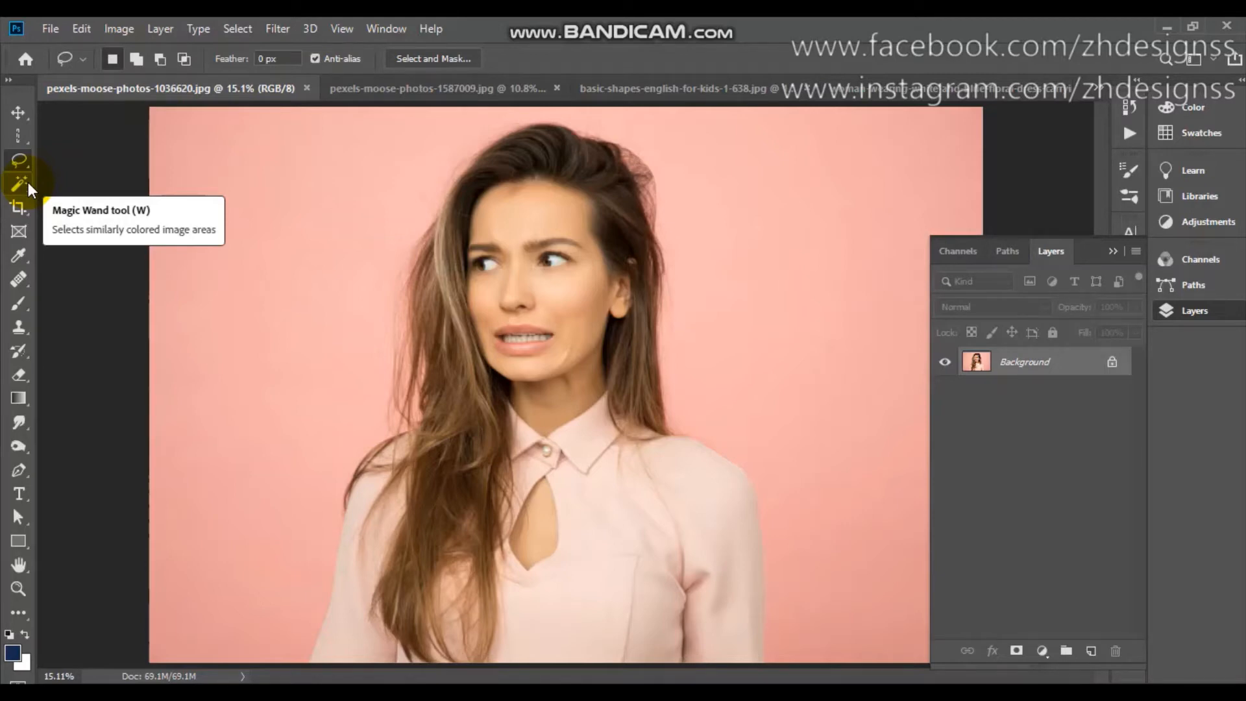
Select the woman, including her blouse, face and hair, against the pink background with the Quick Selection Tool.
click(29, 183)
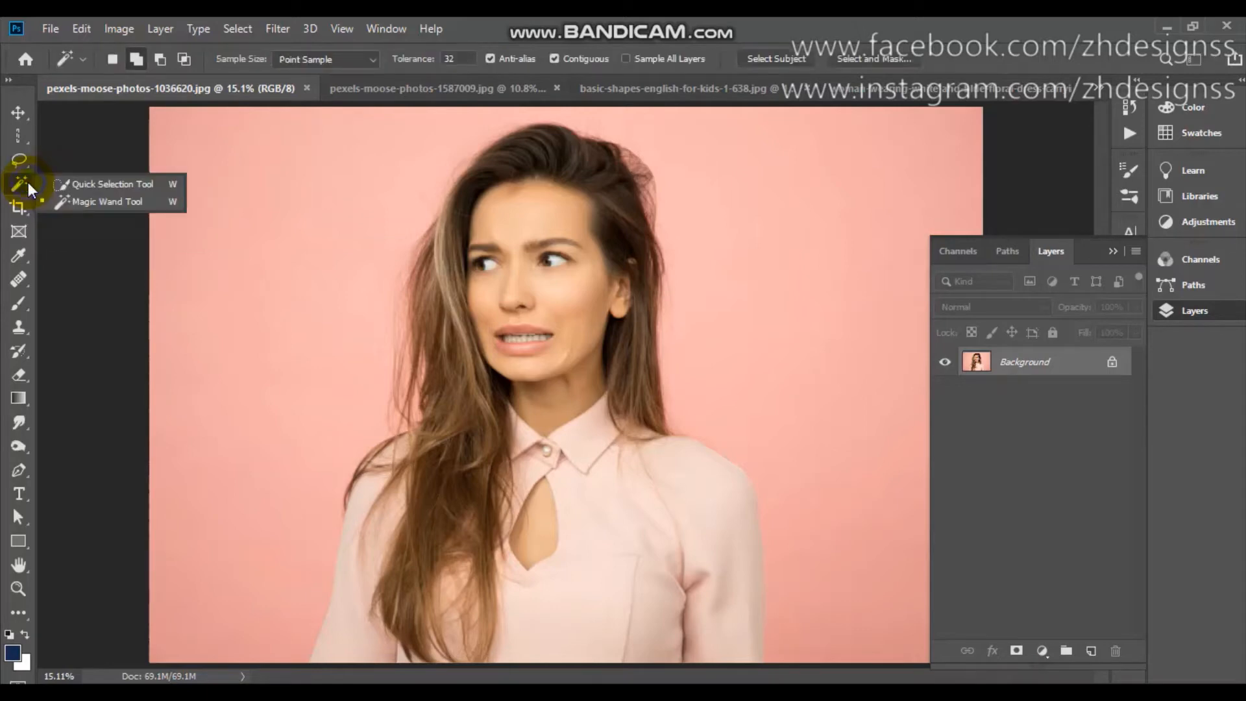
click(115, 186)
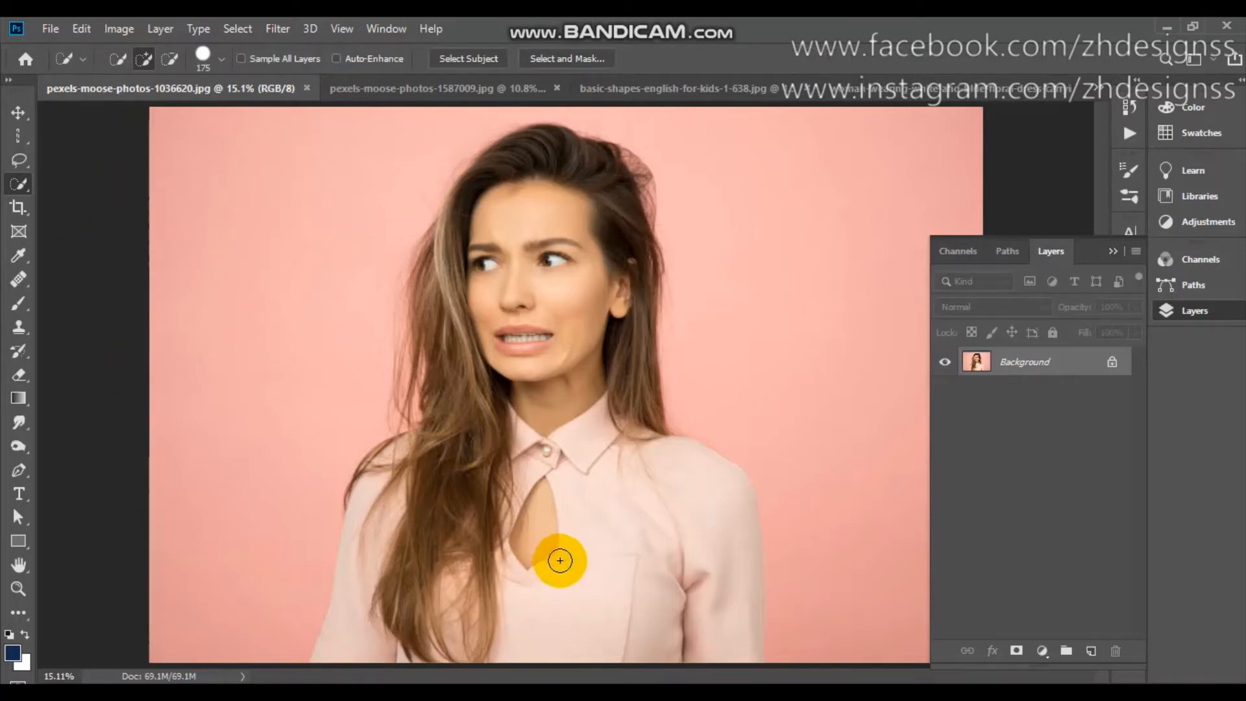
mouse_move(704, 642)
mouse_down()
mouse_move(706, 622)
mouse_move(718, 634)
mouse_move(717, 576)
mouse_move(701, 542)
mouse_move(646, 545)
mouse_move(503, 634)
mouse_move(431, 626)
mouse_move(416, 640)
mouse_move(342, 645)
mouse_move(382, 528)
mouse_move(437, 445)
mouse_move(515, 437)
mouse_move(543, 414)
mouse_move(545, 289)
mouse_move(525, 267)
mouse_up()
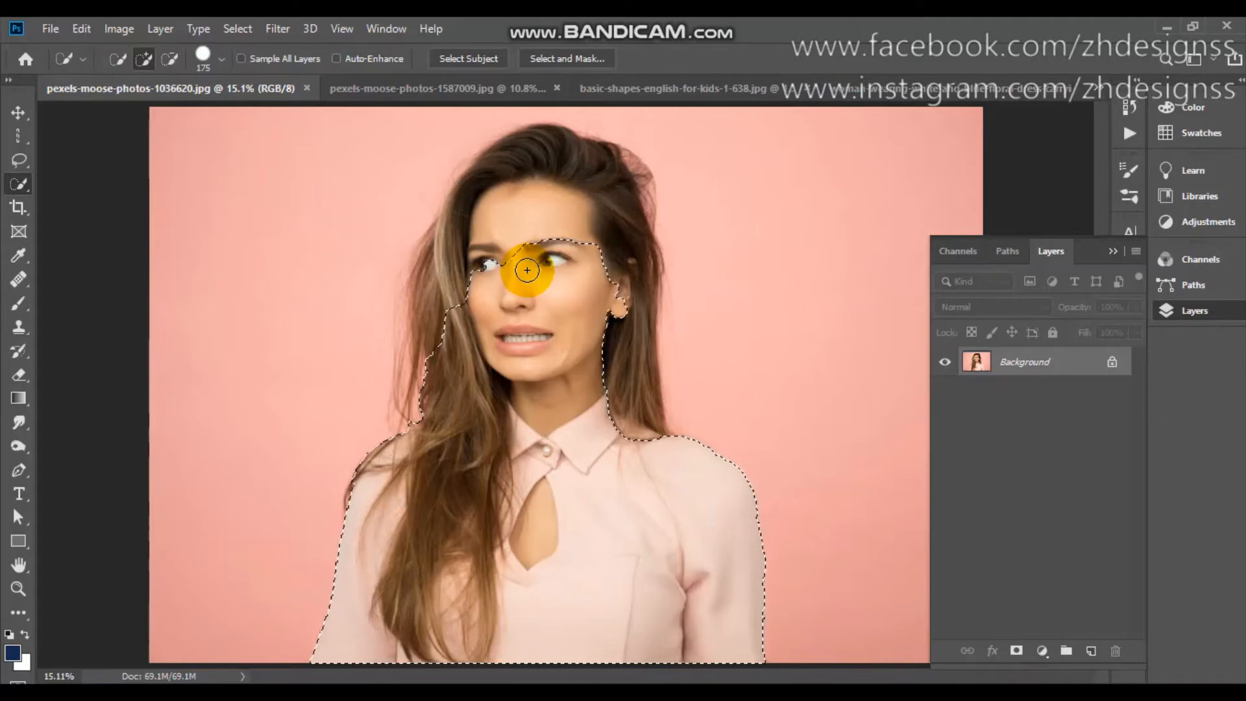
mouse_move(526, 258)
mouse_down()
mouse_move(526, 203)
mouse_move(494, 212)
mouse_move(443, 329)
mouse_move(460, 262)
mouse_up()
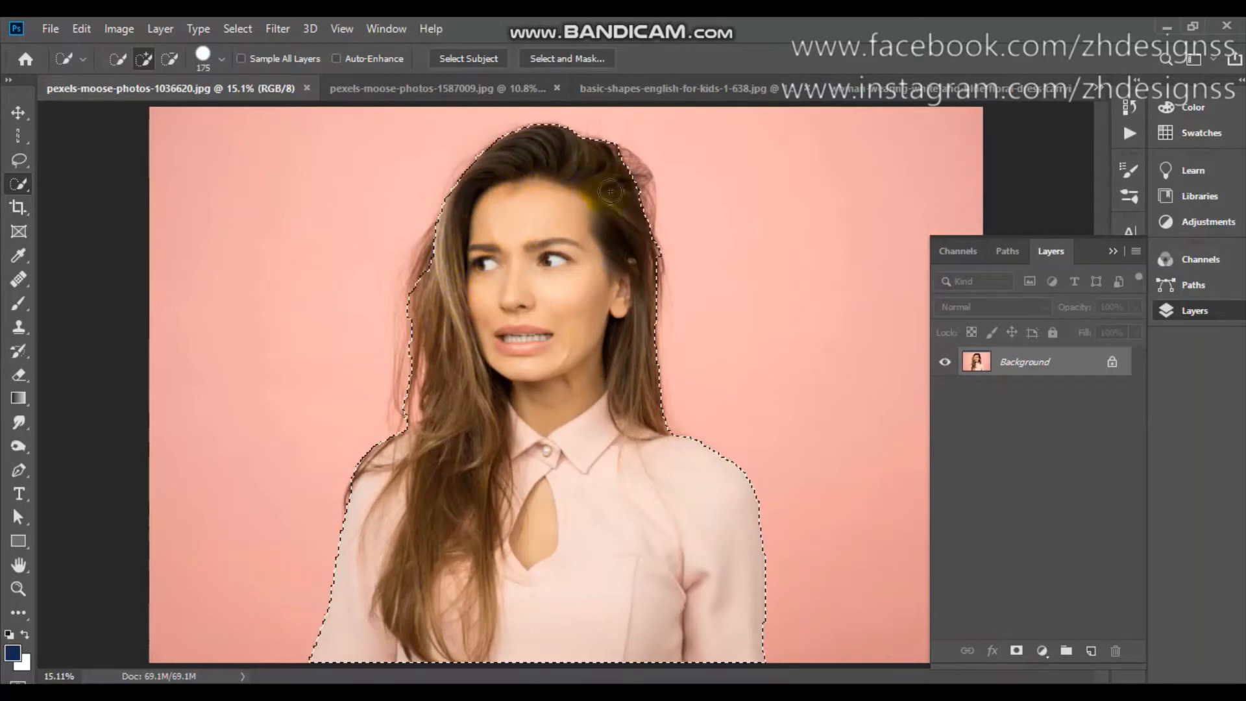
Touch up the selection on the woman's hair and unlock the Background layer for editing.
click(616, 217)
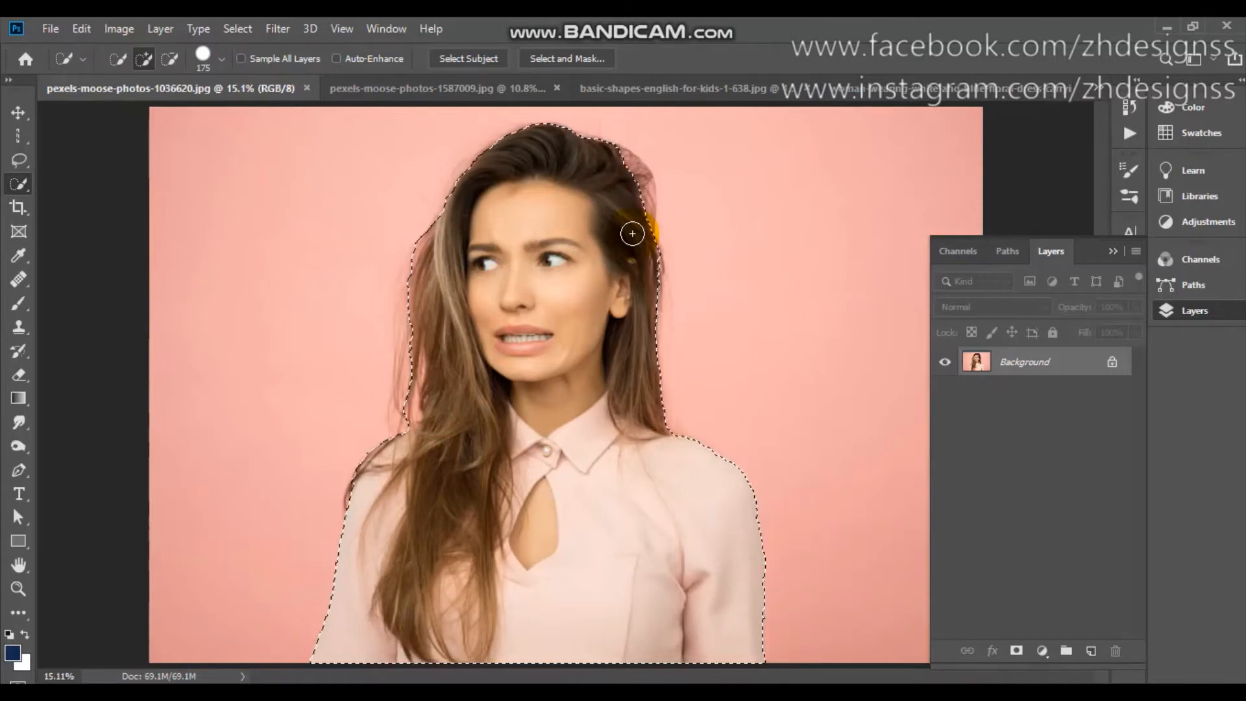
click(1112, 365)
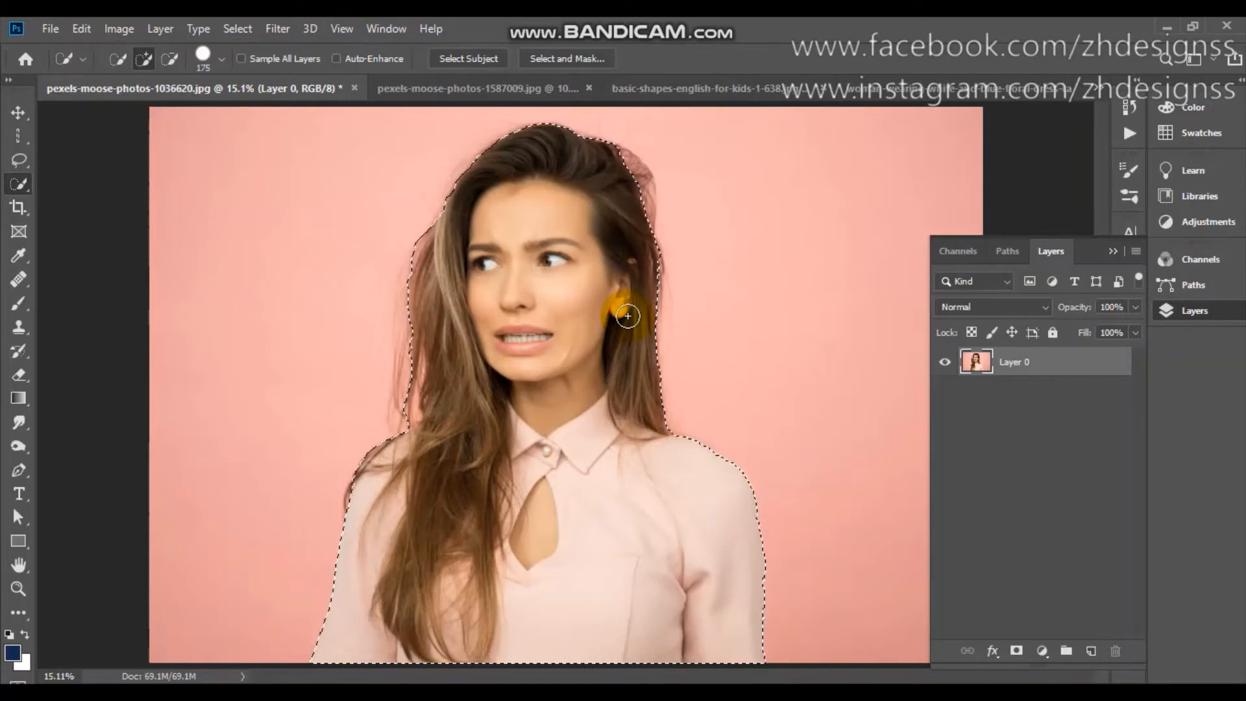
Try inverting the selection and deleting the pink background around the woman, and undo the deletion.
click(229, 29)
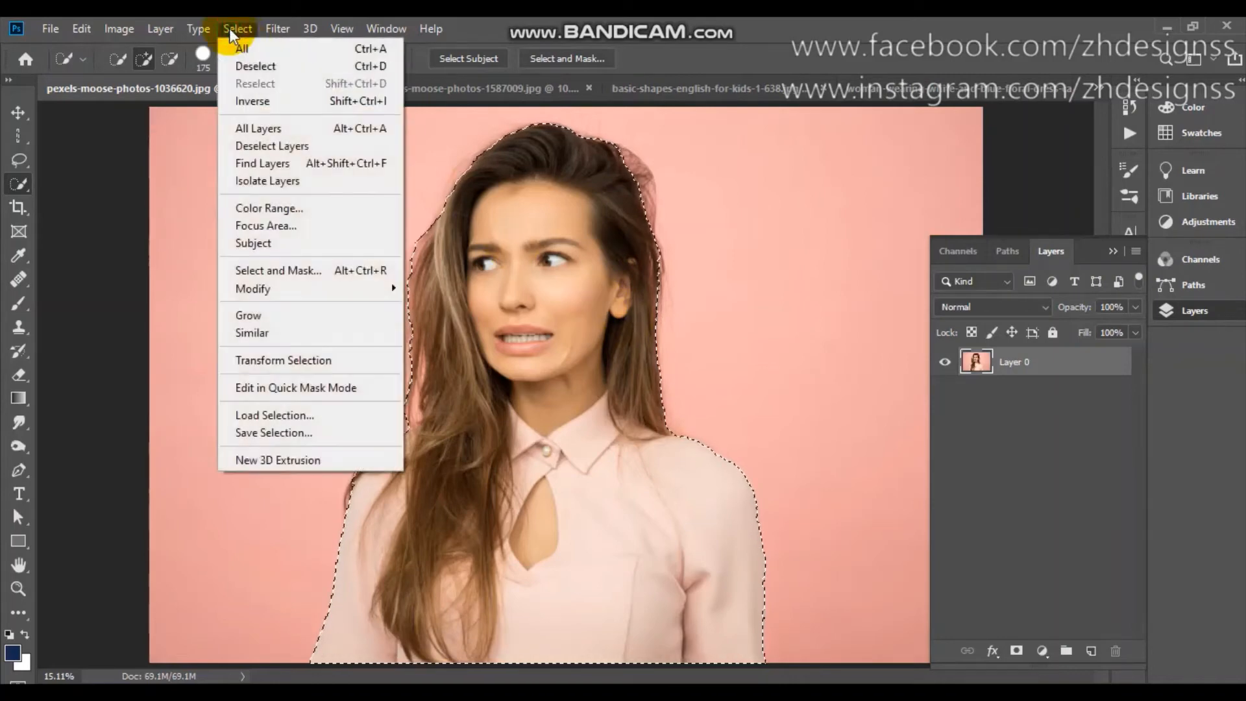
click(255, 101)
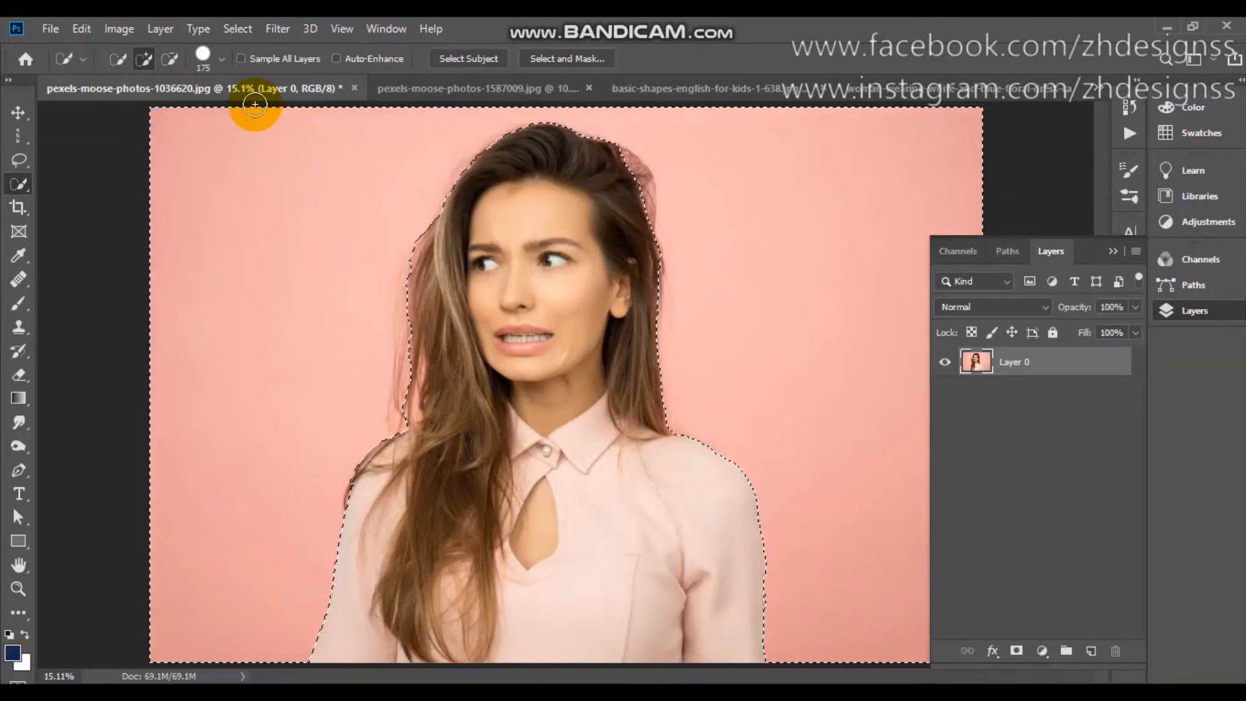
key(Delete)
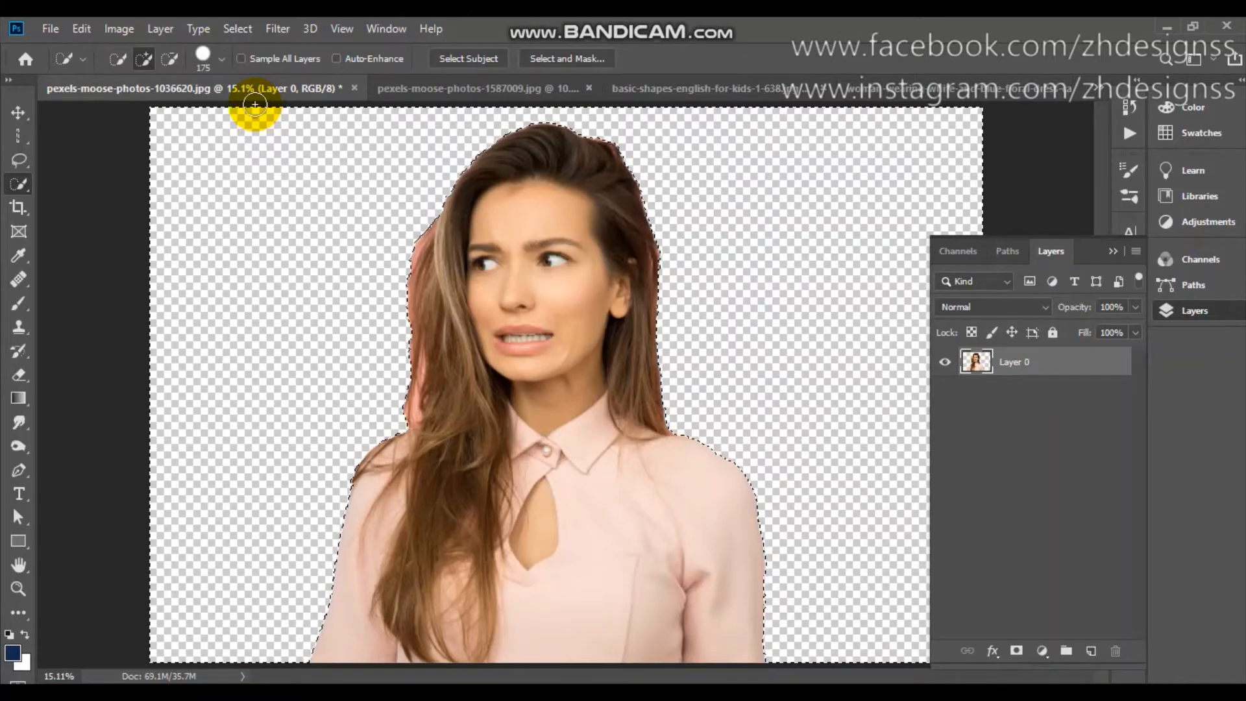
key(ctrl+z)
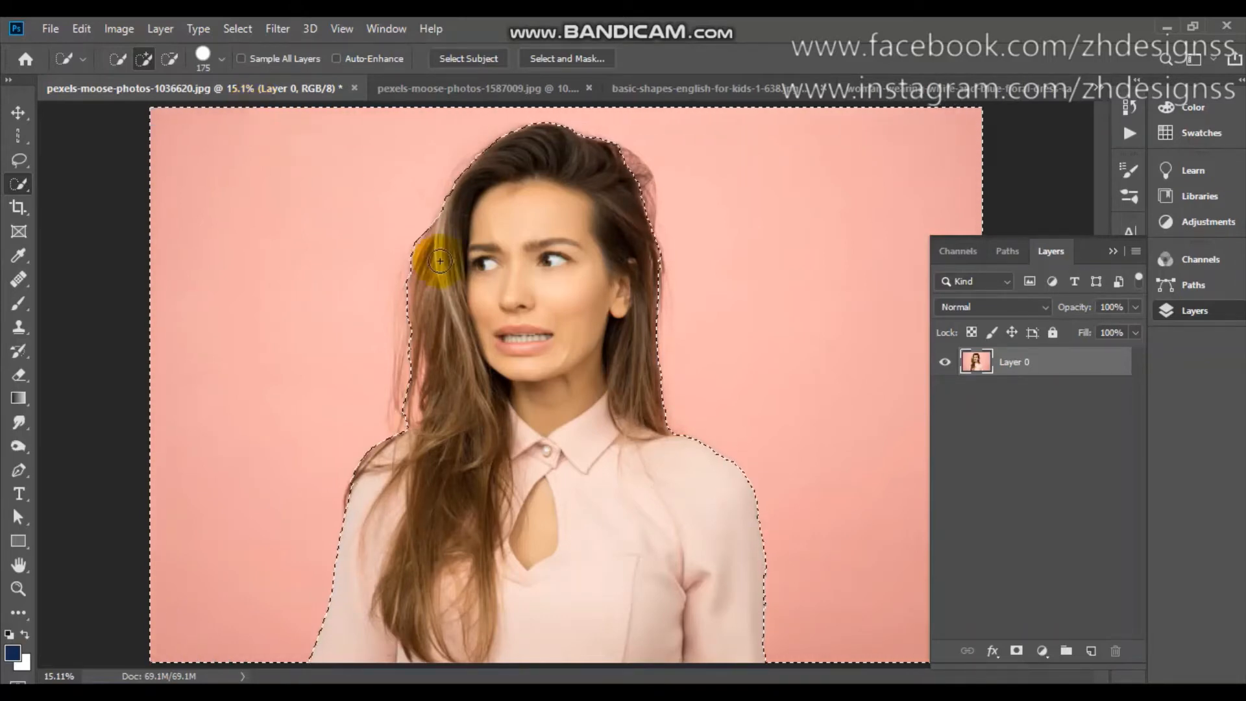
Try adding a layer mask to Layer 0 from the inverted selection of the pink background.
click(1013, 655)
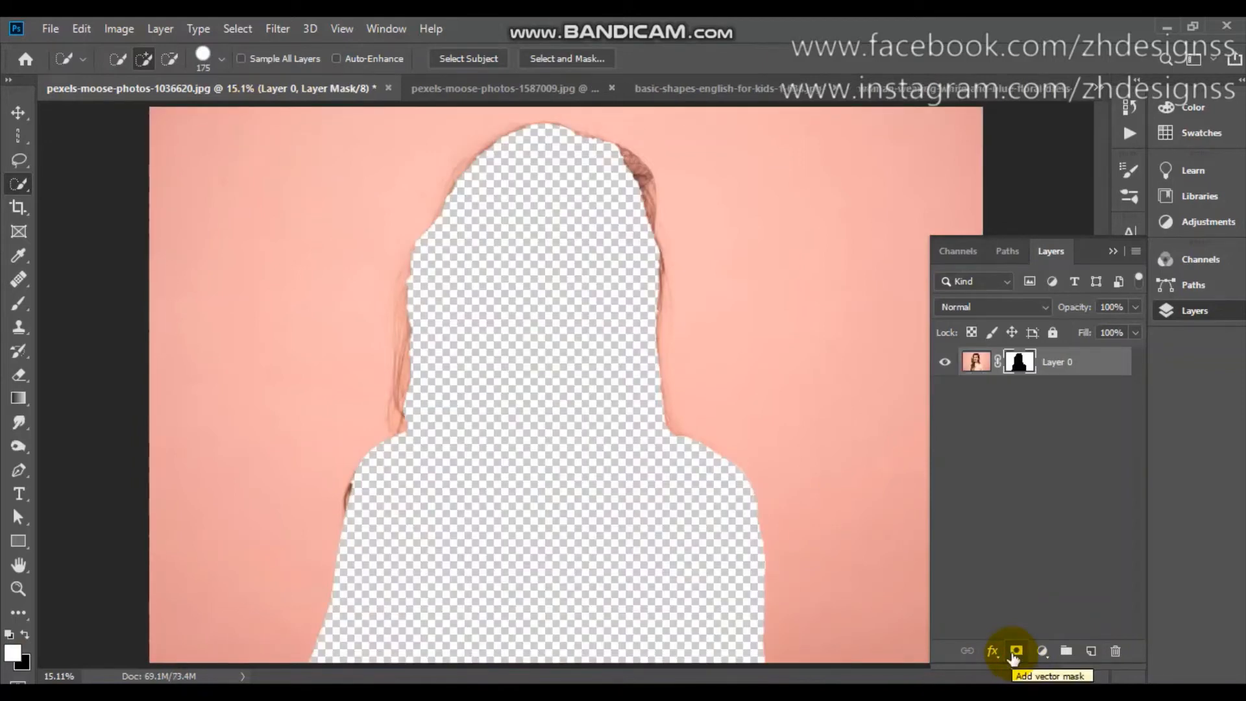
click(247, 28)
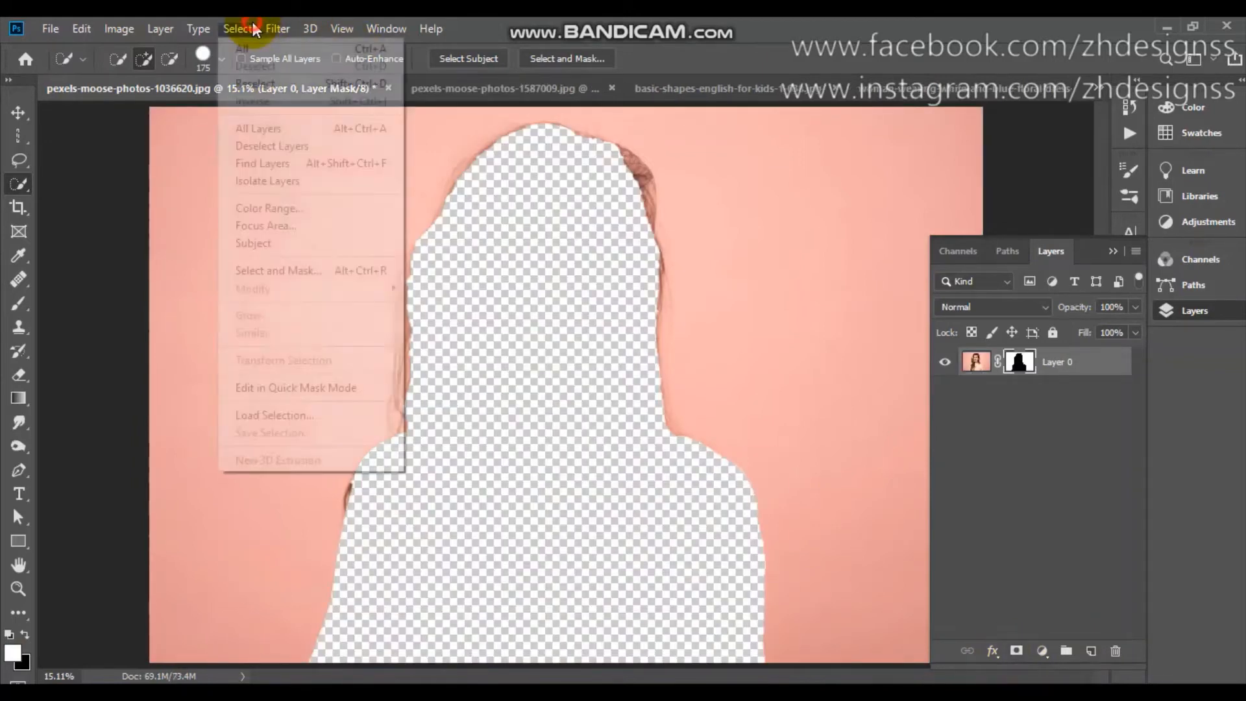
click(251, 32)
click(250, 34)
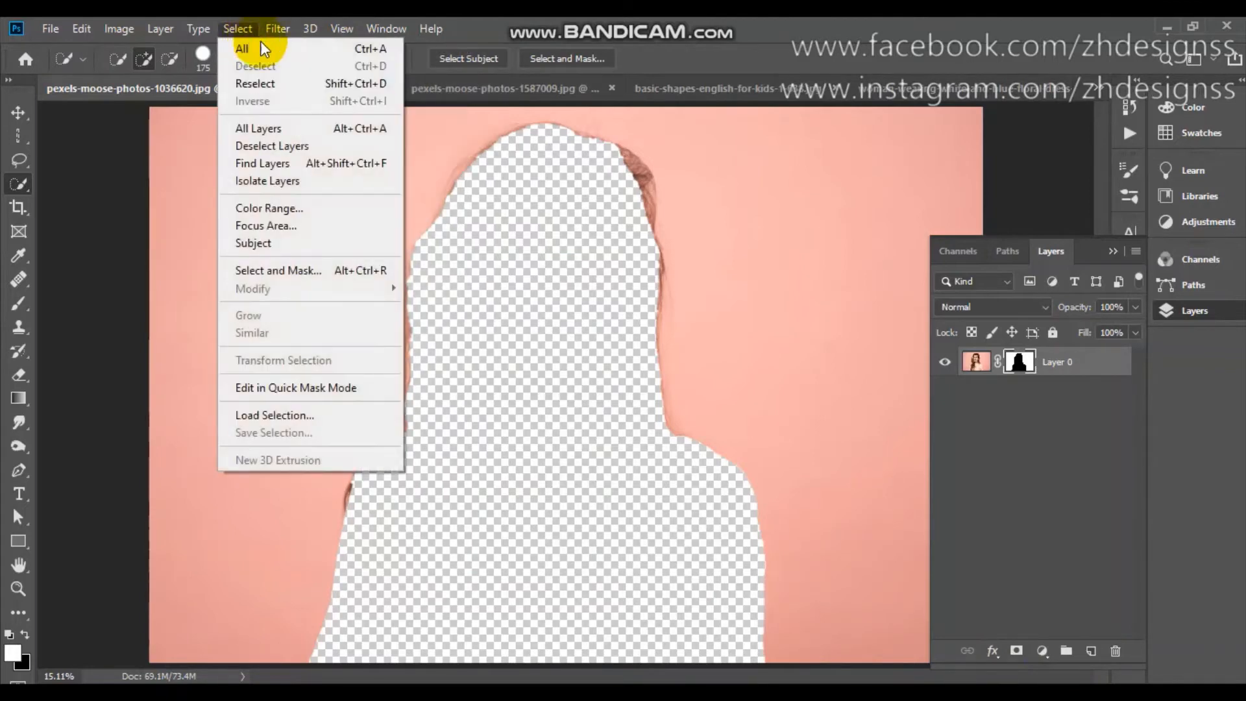
click(1027, 362)
right_click(1026, 362)
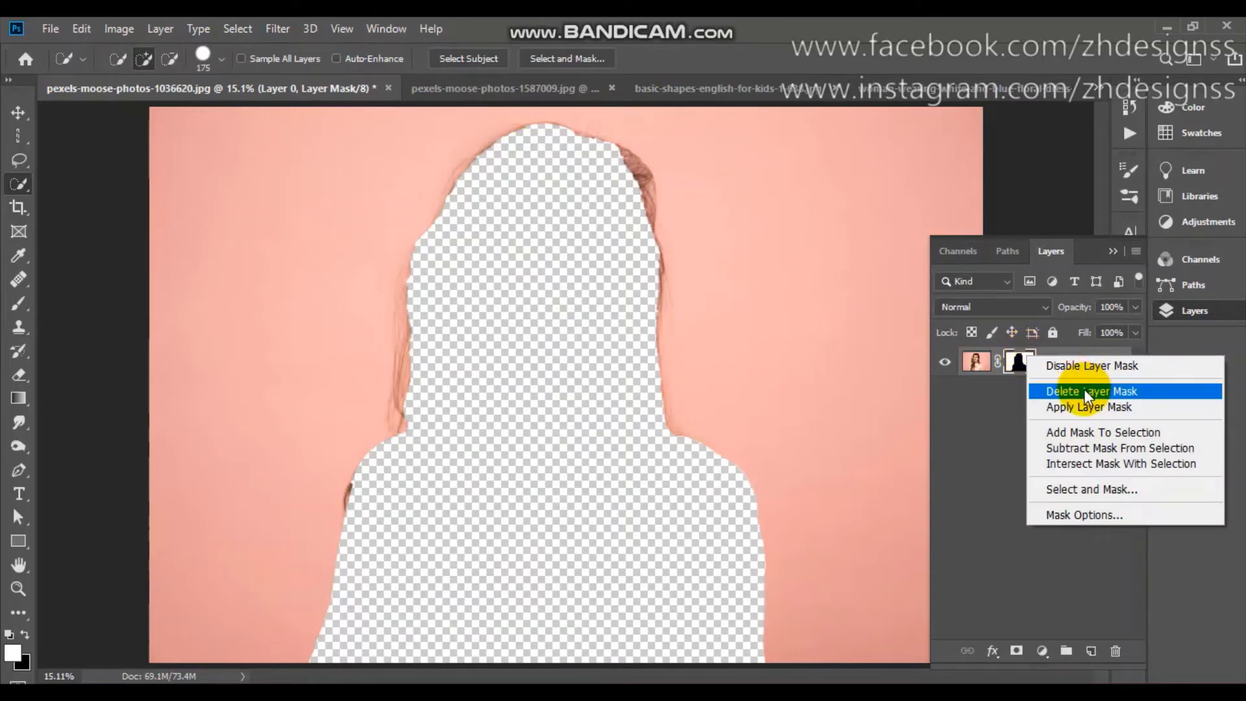
click(988, 407)
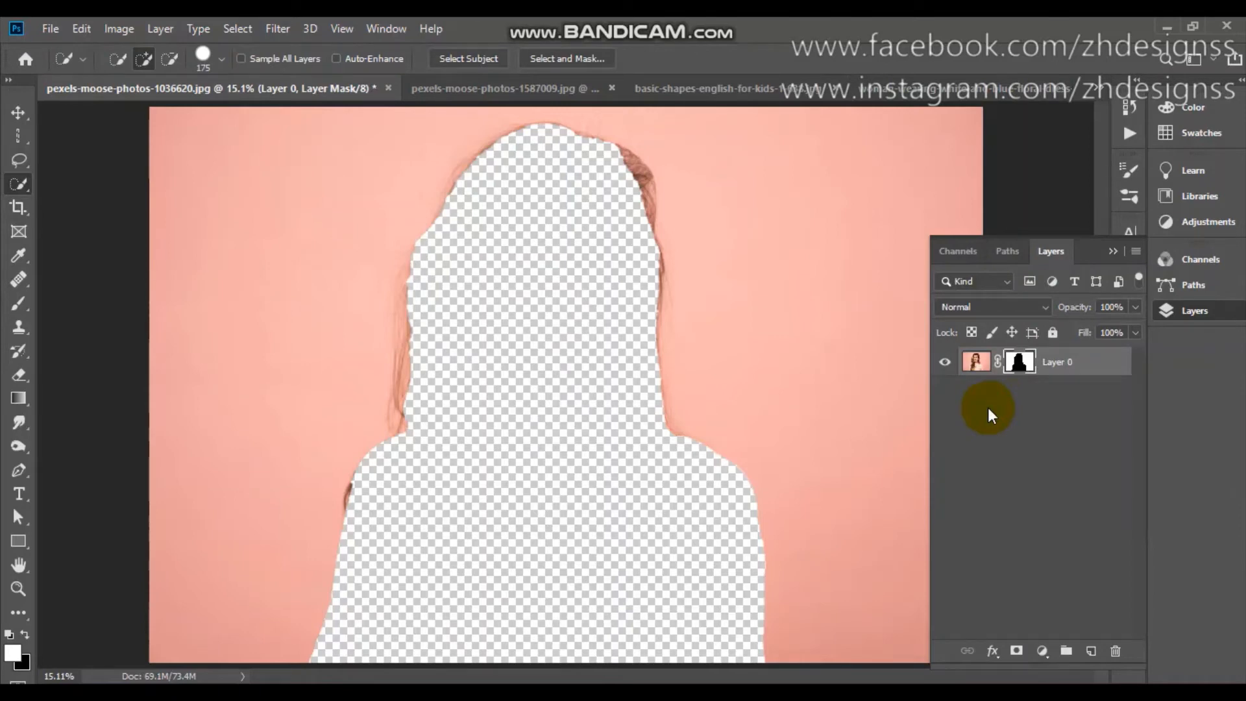
Try the Invert adjustment on the Blue channel of the masked portrait, and undo it along with the layer mask.
key(ctrl+2)
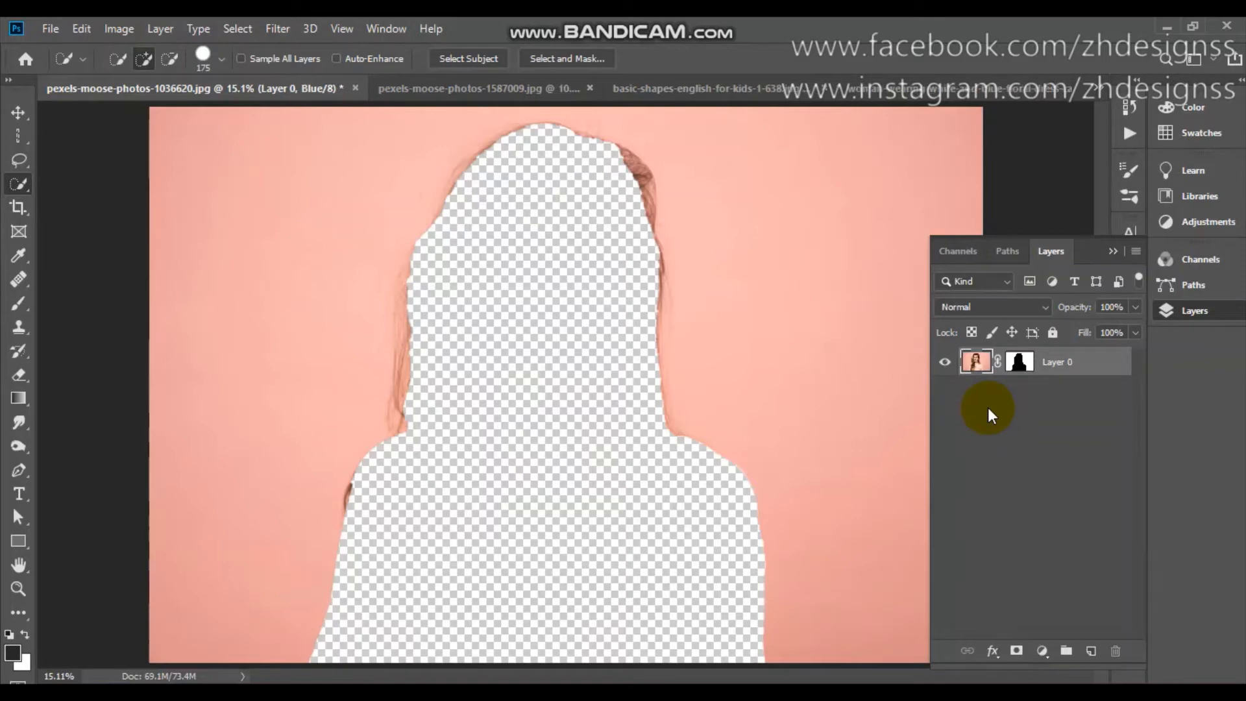
click(159, 28)
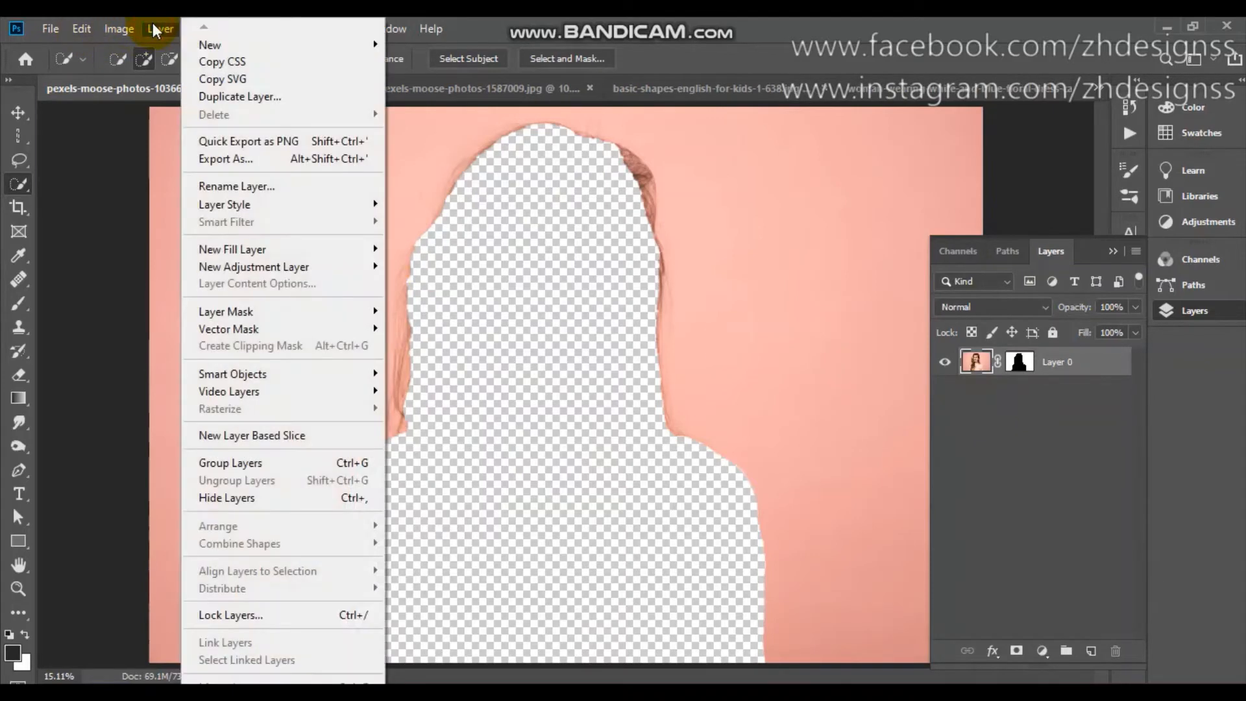
mouse_move(110, 28)
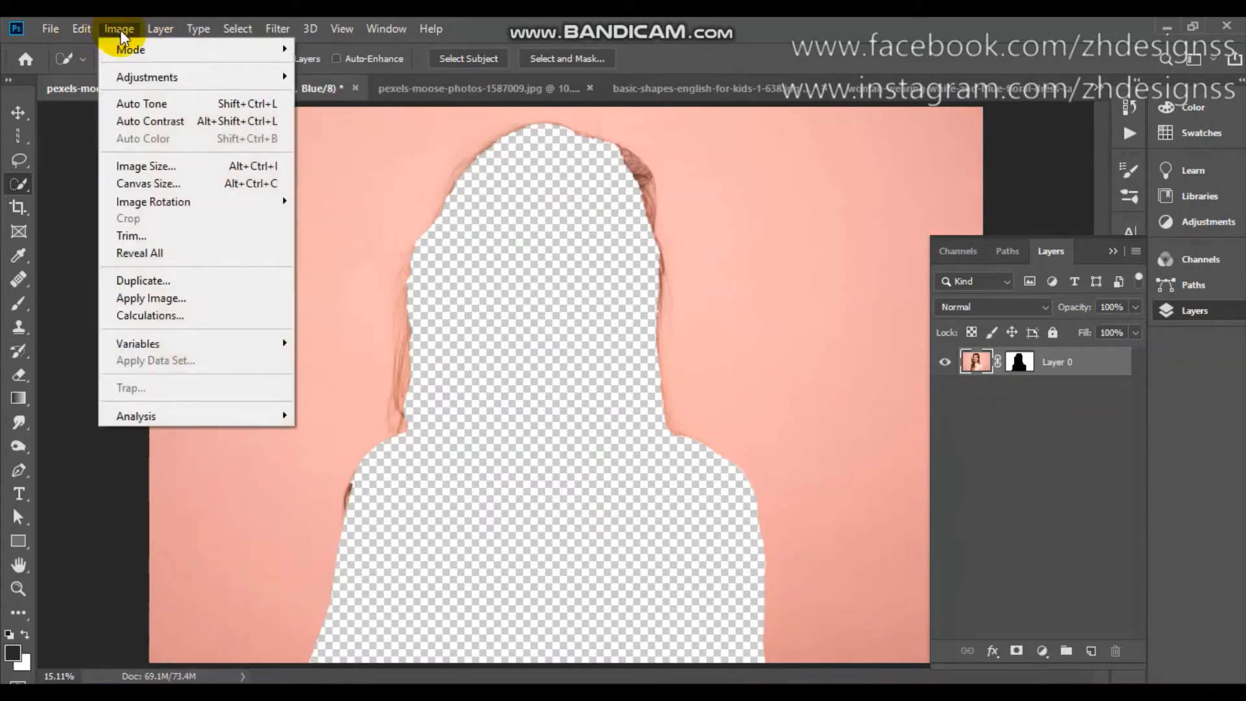
mouse_move(159, 79)
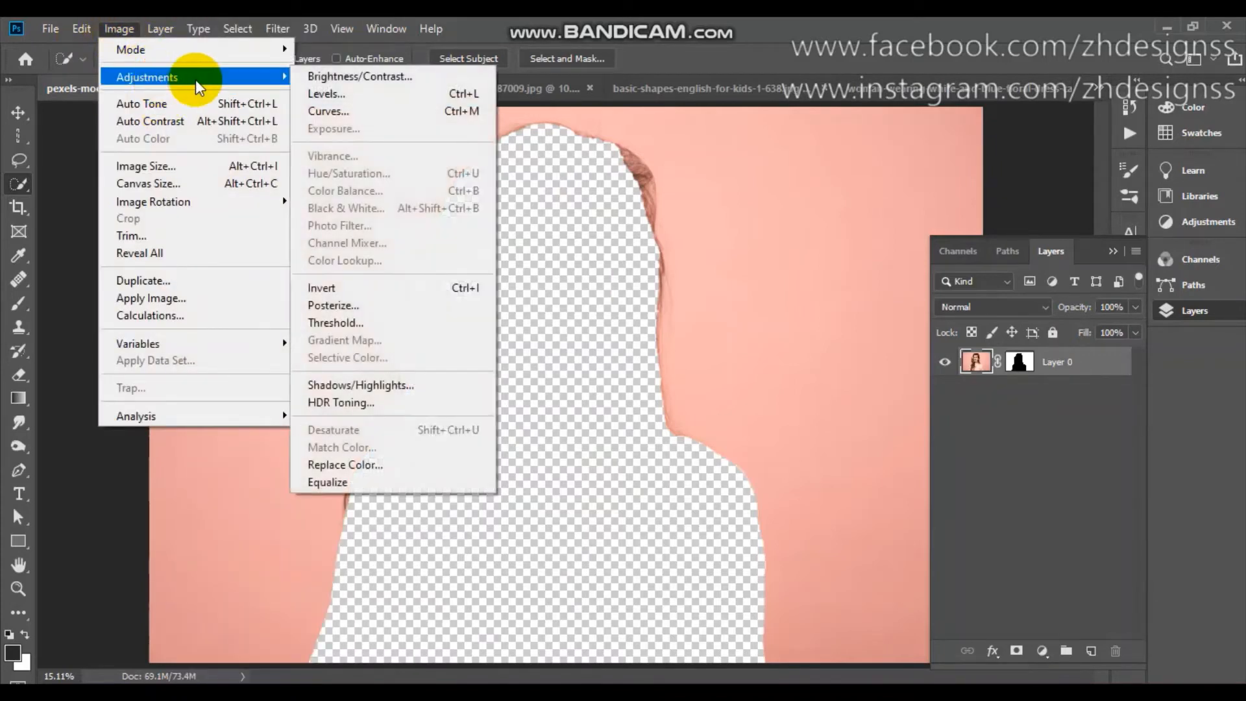
click(410, 282)
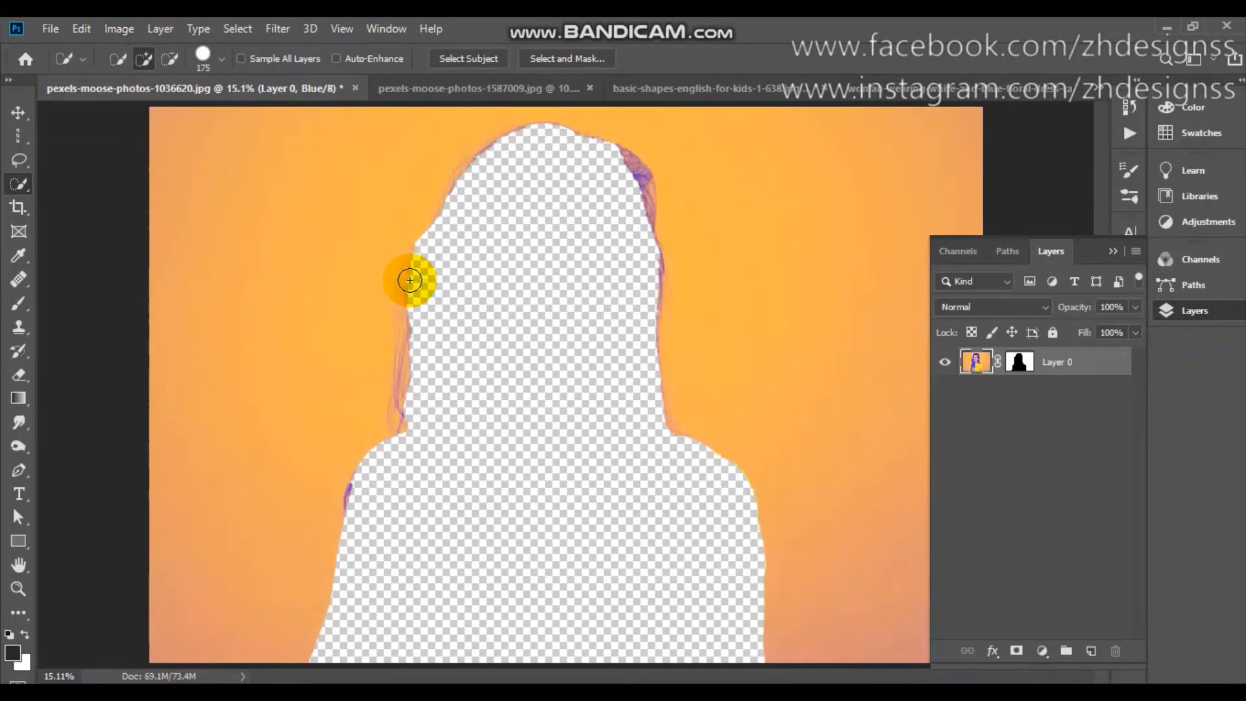
key(ctrl+z)
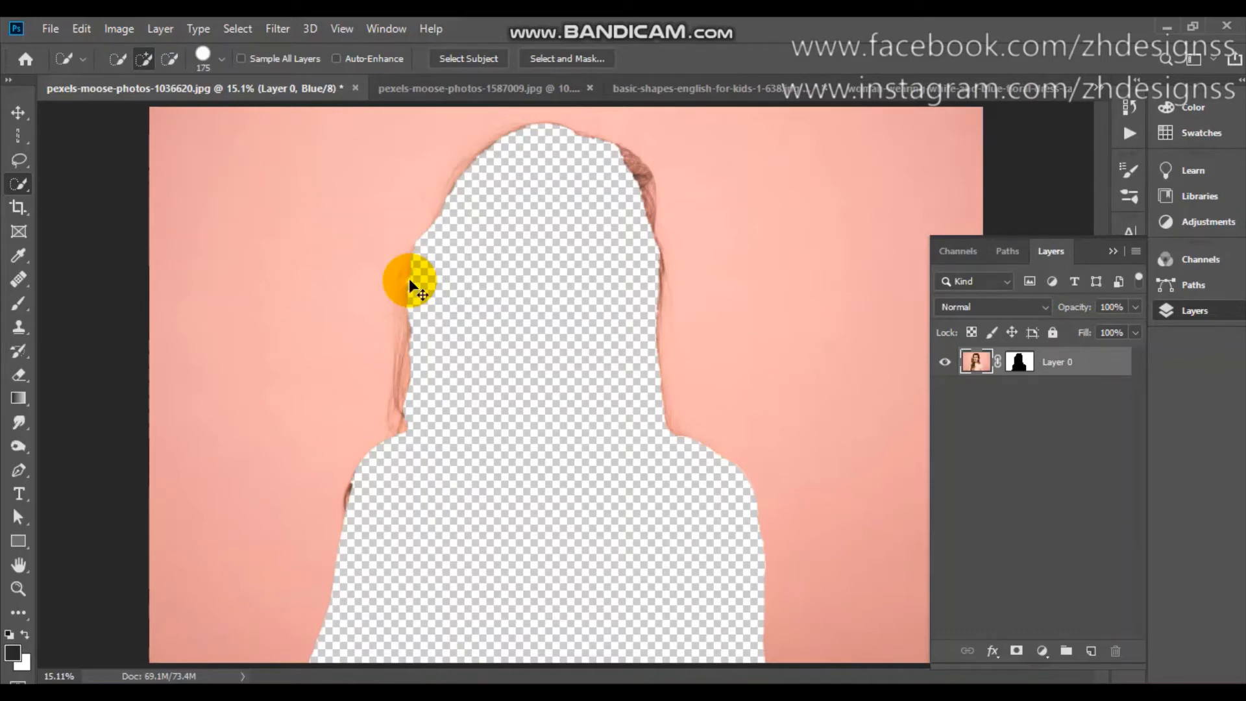
key(ctrl+z)
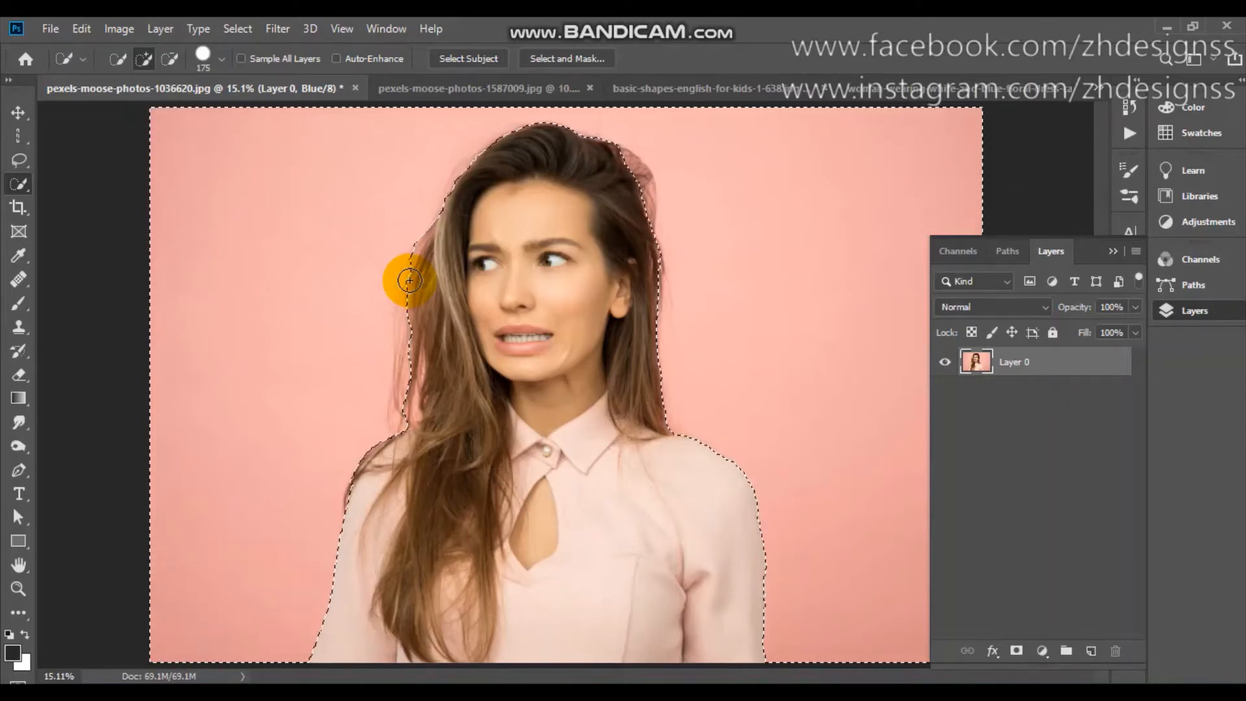
Invert the selection back to the woman and add a layer mask that hides the pink background.
click(237, 29)
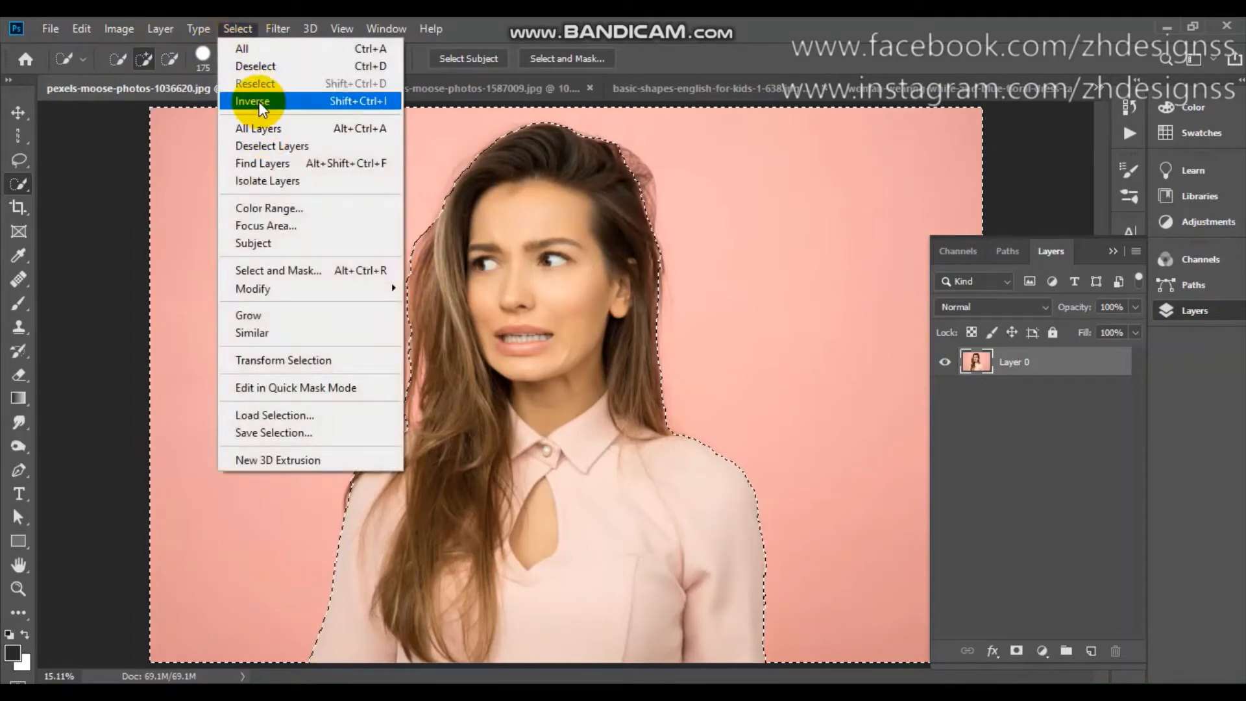
click(259, 102)
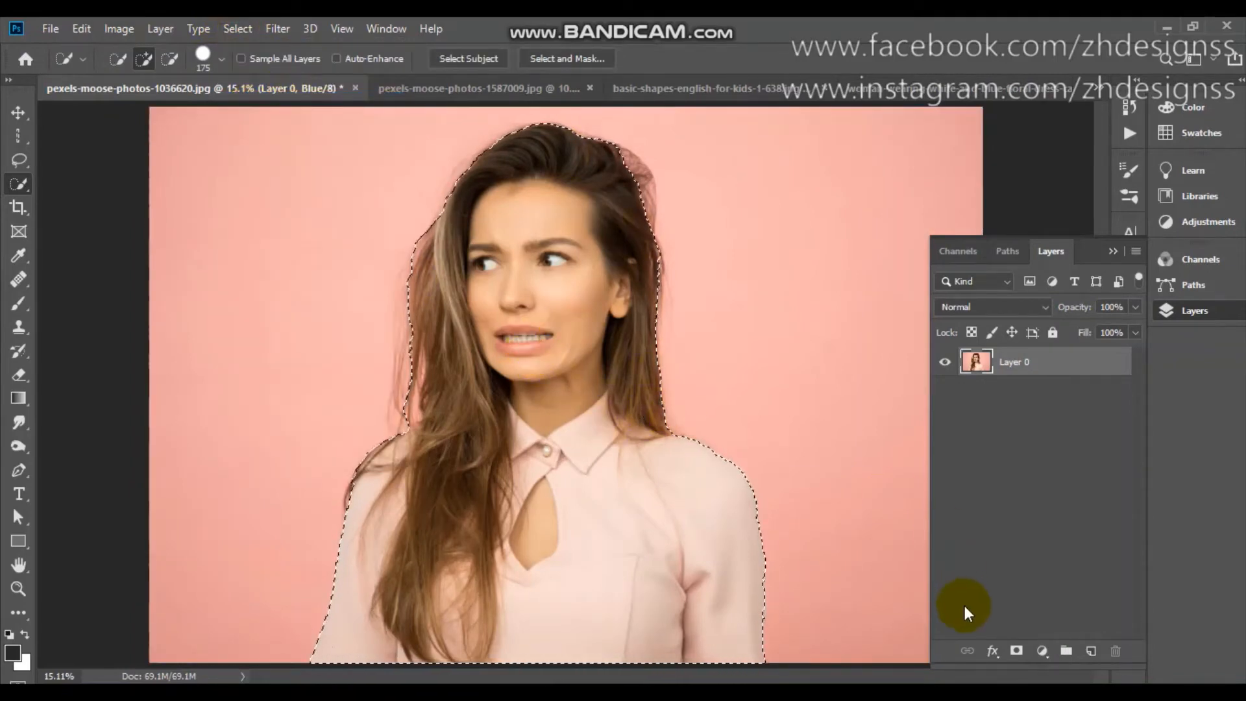
click(1016, 652)
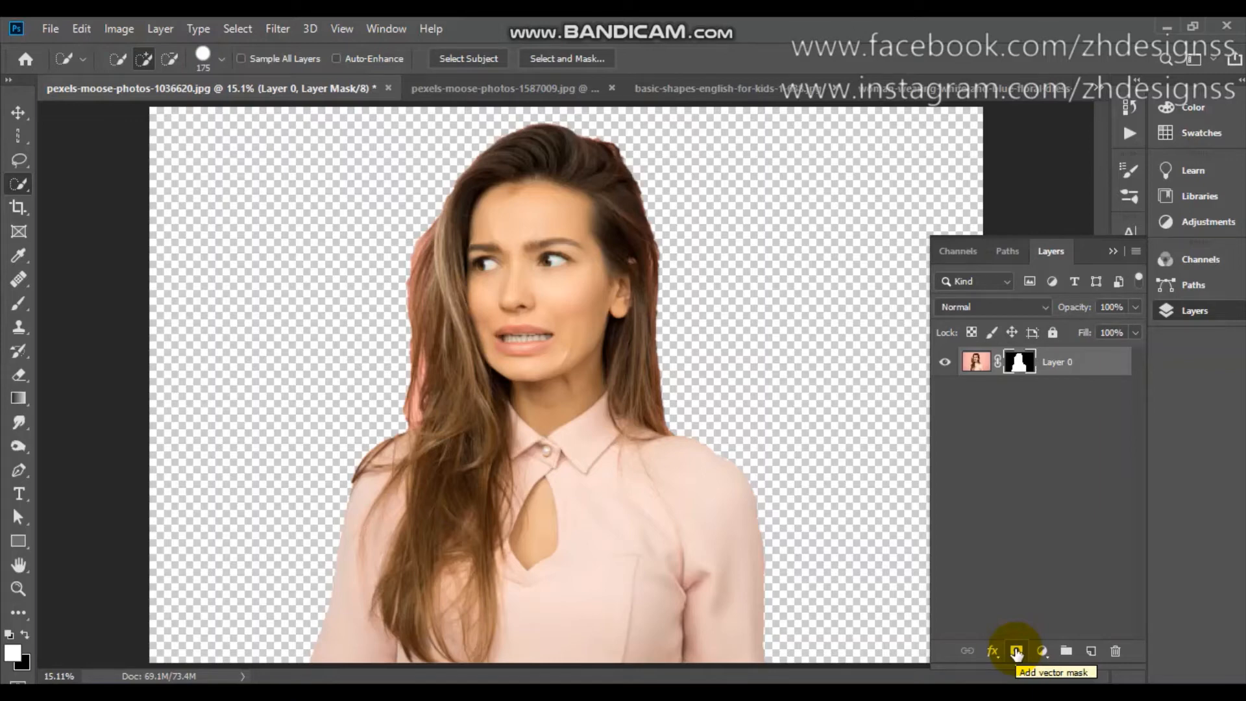
Switch to pexels-moose-photos-1587009.jpg and select the plain cream background with the Magic Wand Tool at tolerance 32.
click(13, 186)
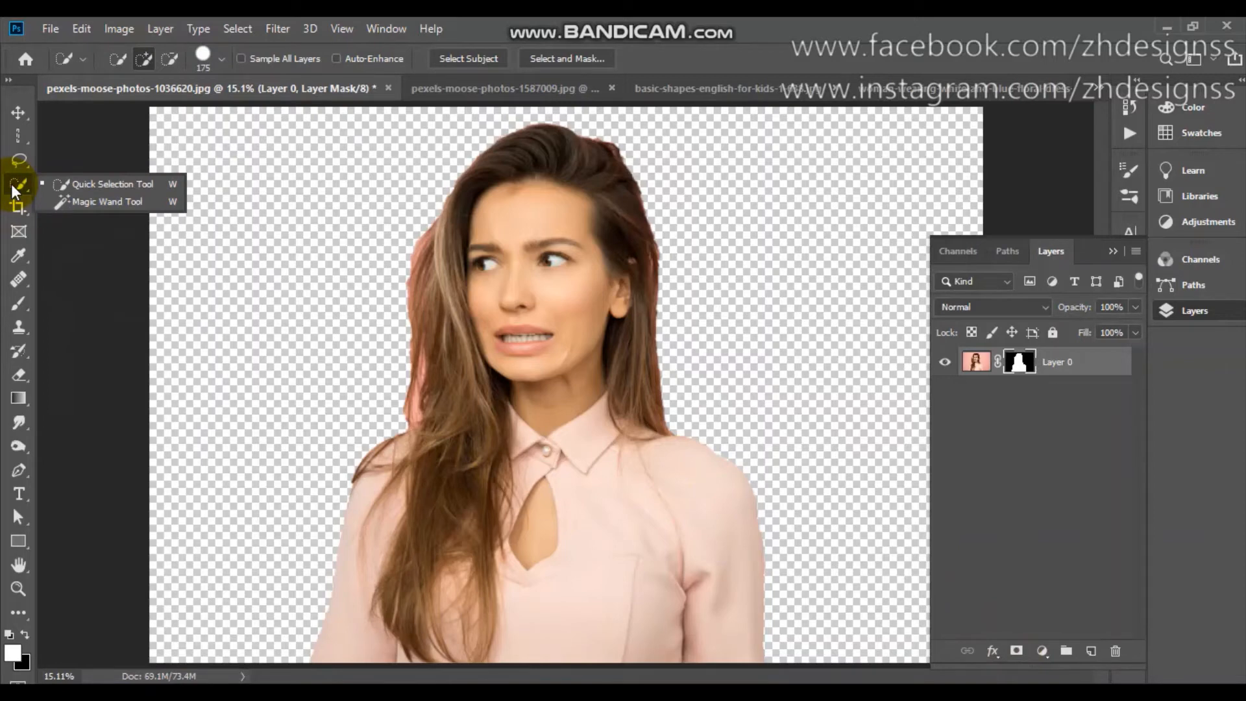
click(110, 203)
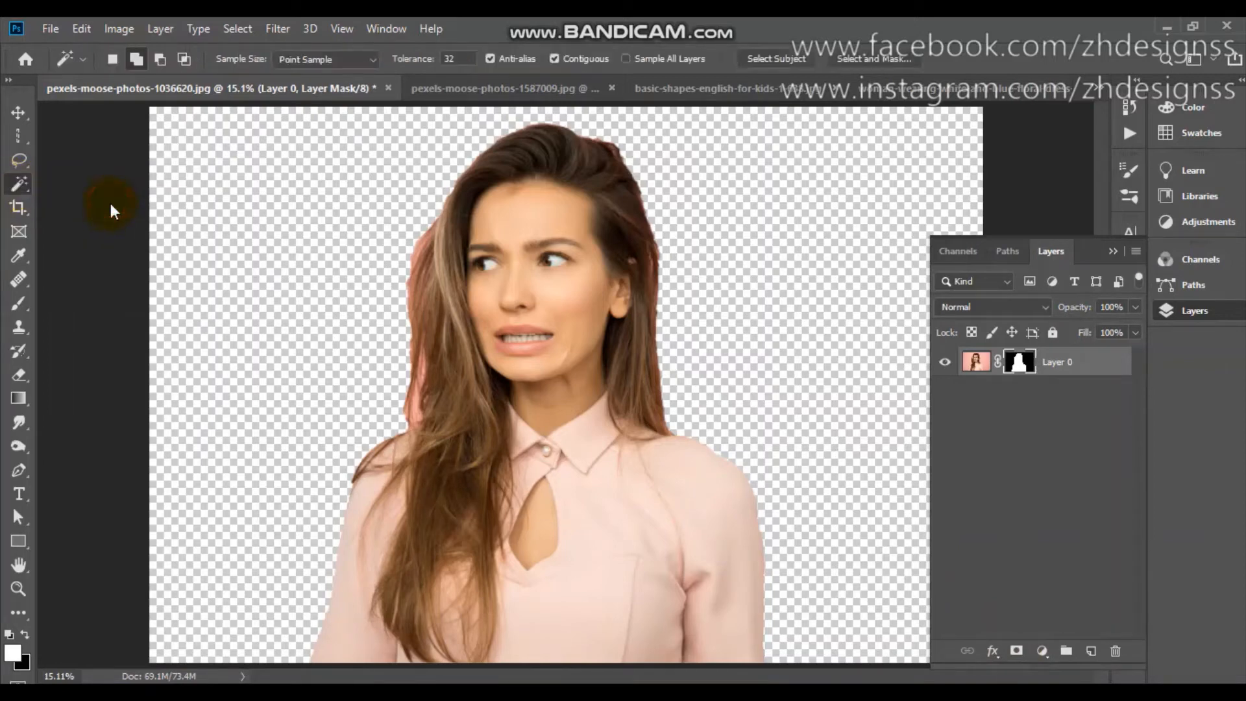
click(527, 83)
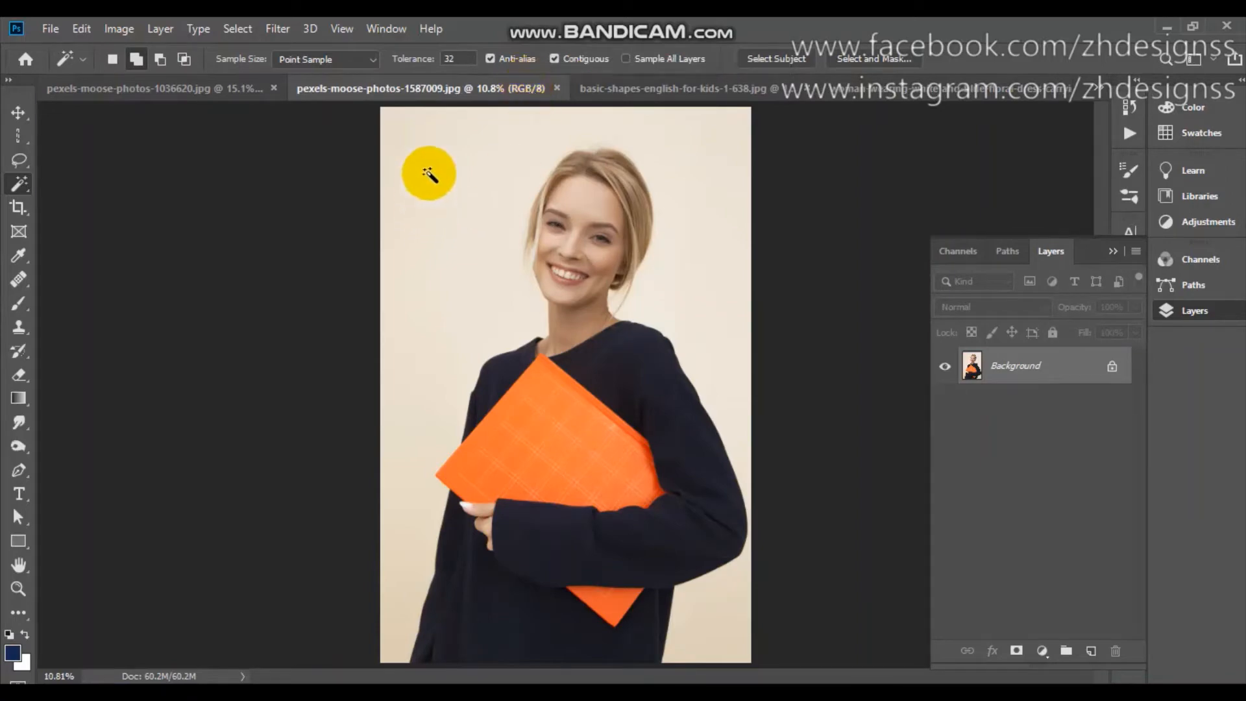
click(429, 174)
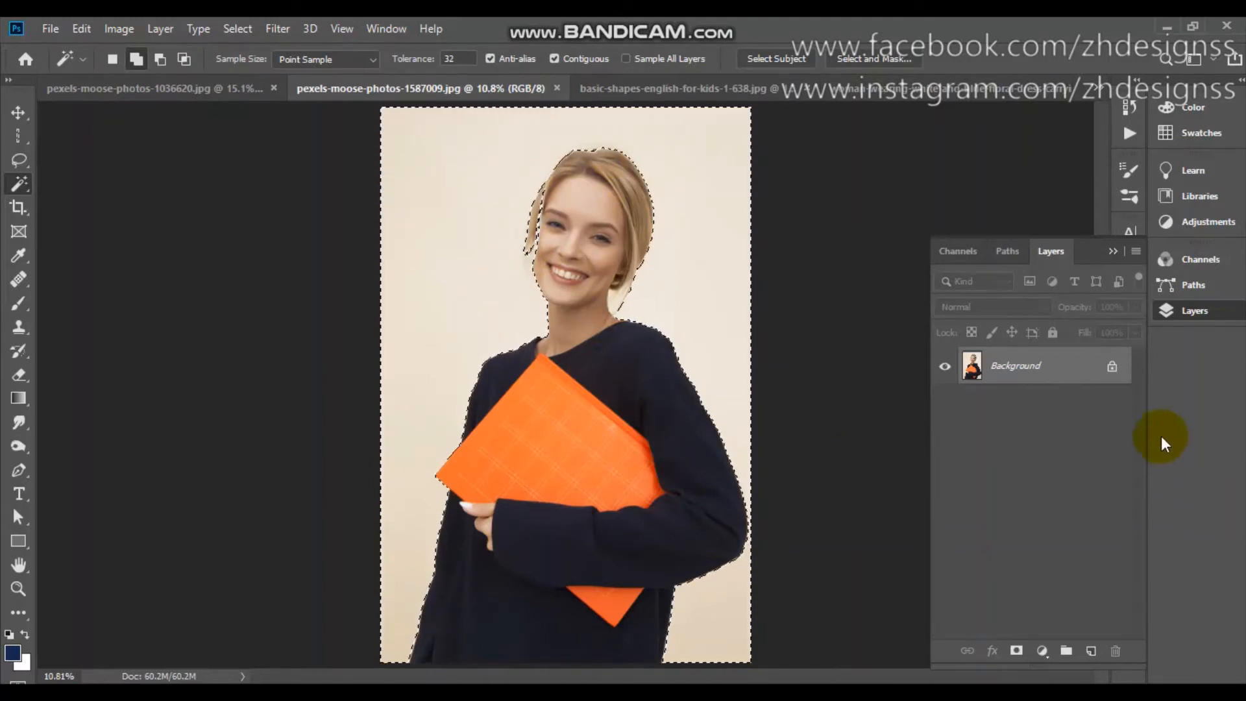
Unlock the Background layer and delete the selected cream backdrop behind the woman.
click(1111, 370)
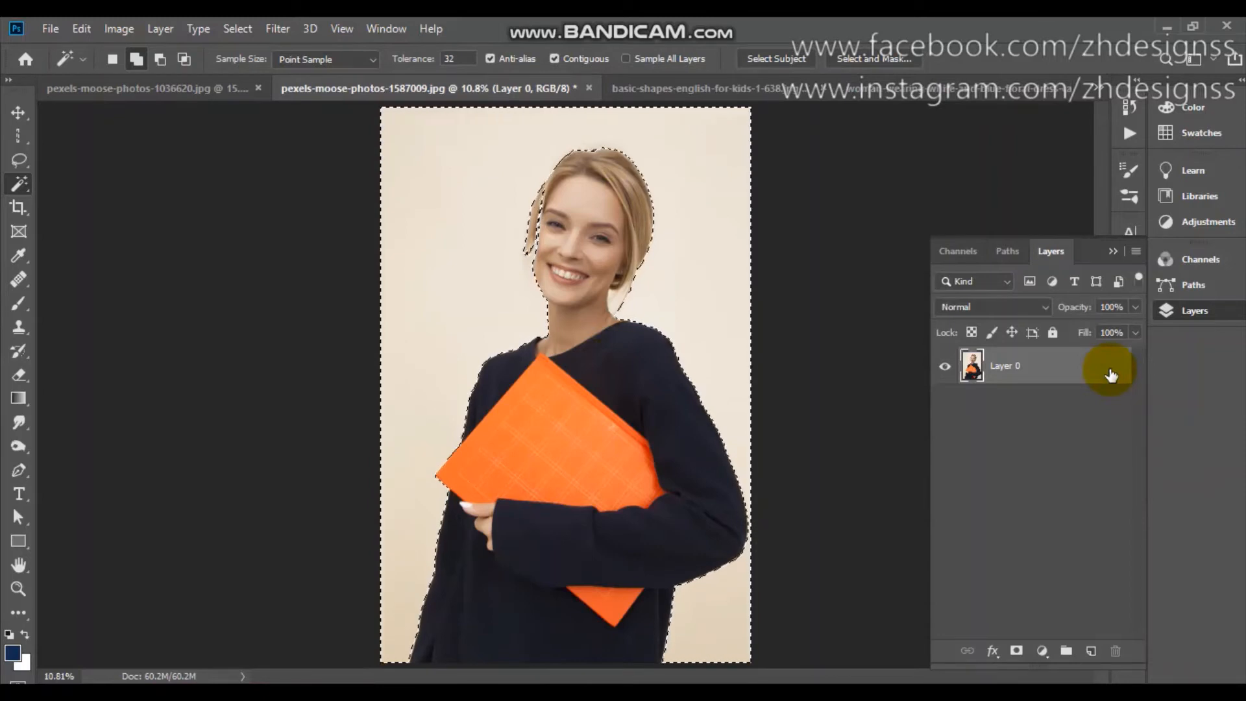
key(Delete)
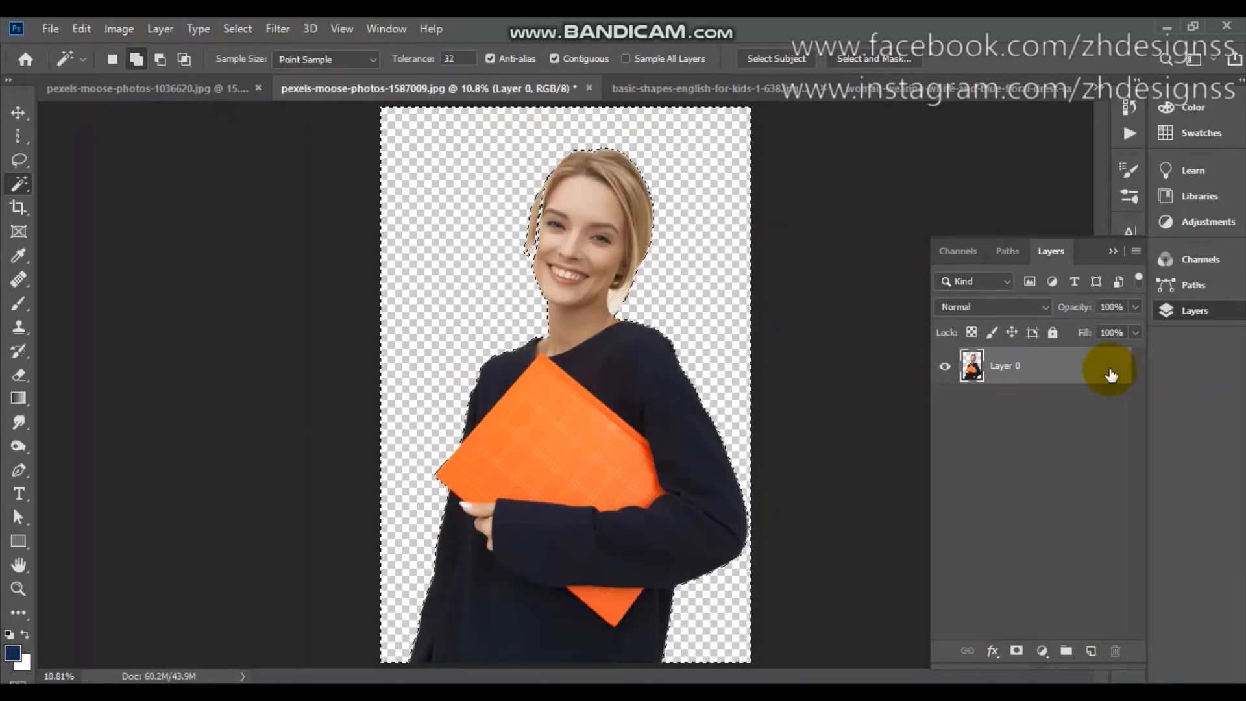
click(663, 165)
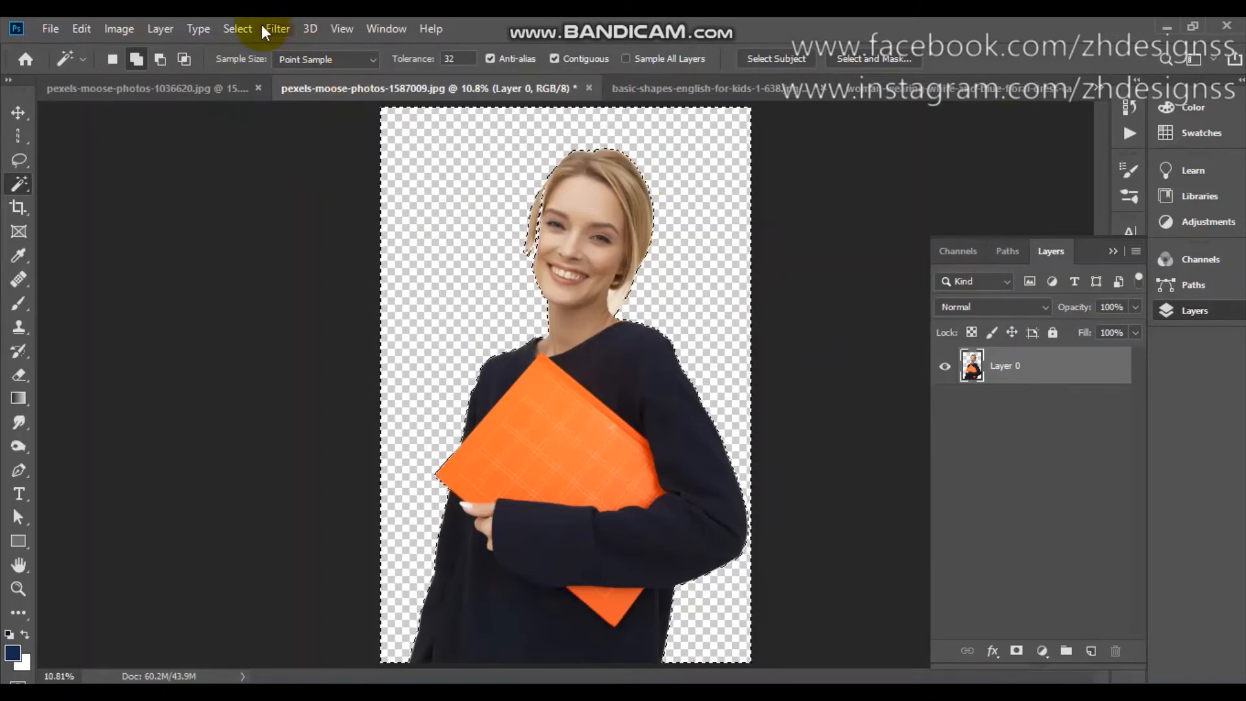
Deselect the cleared area around the woman and undo the deselection.
click(240, 28)
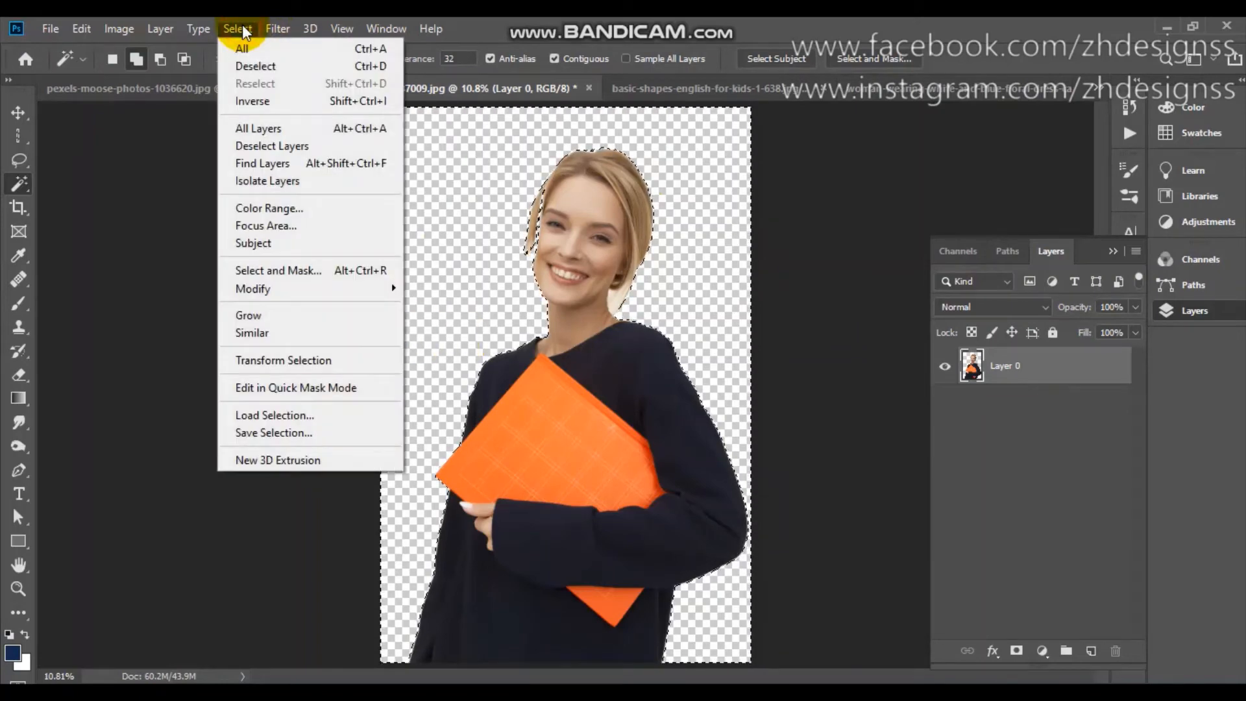
click(258, 68)
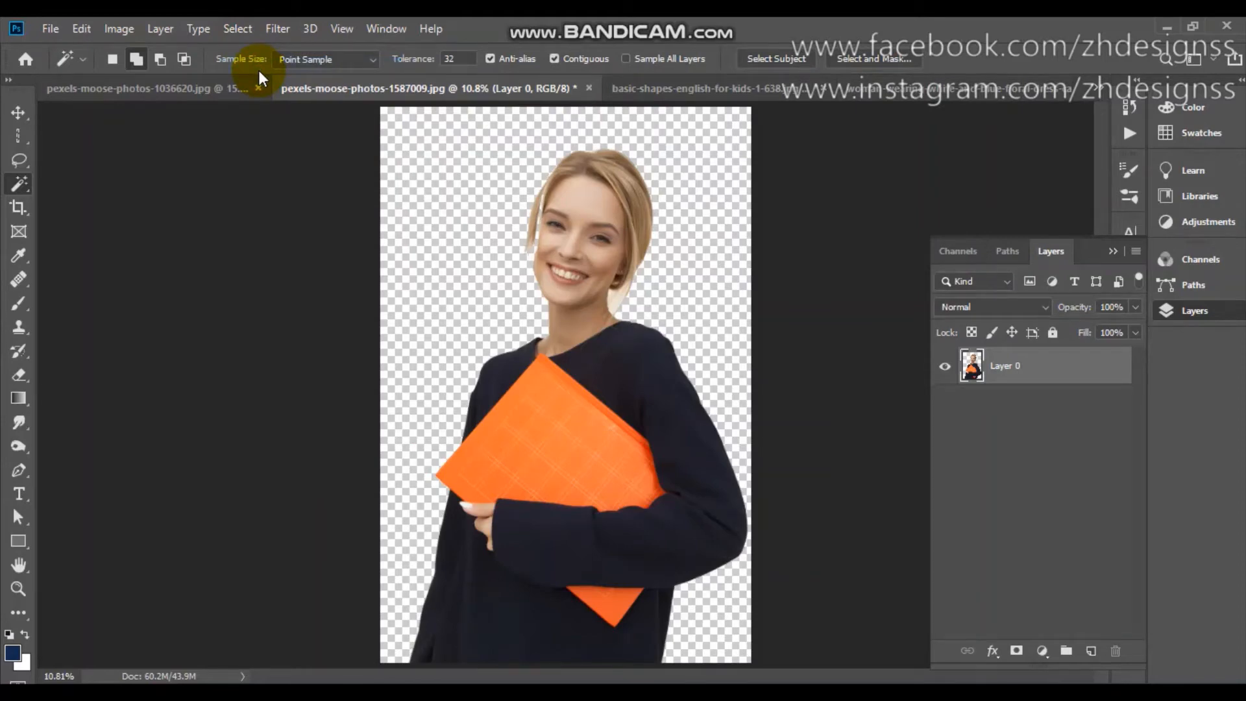
key(ctrl+z)
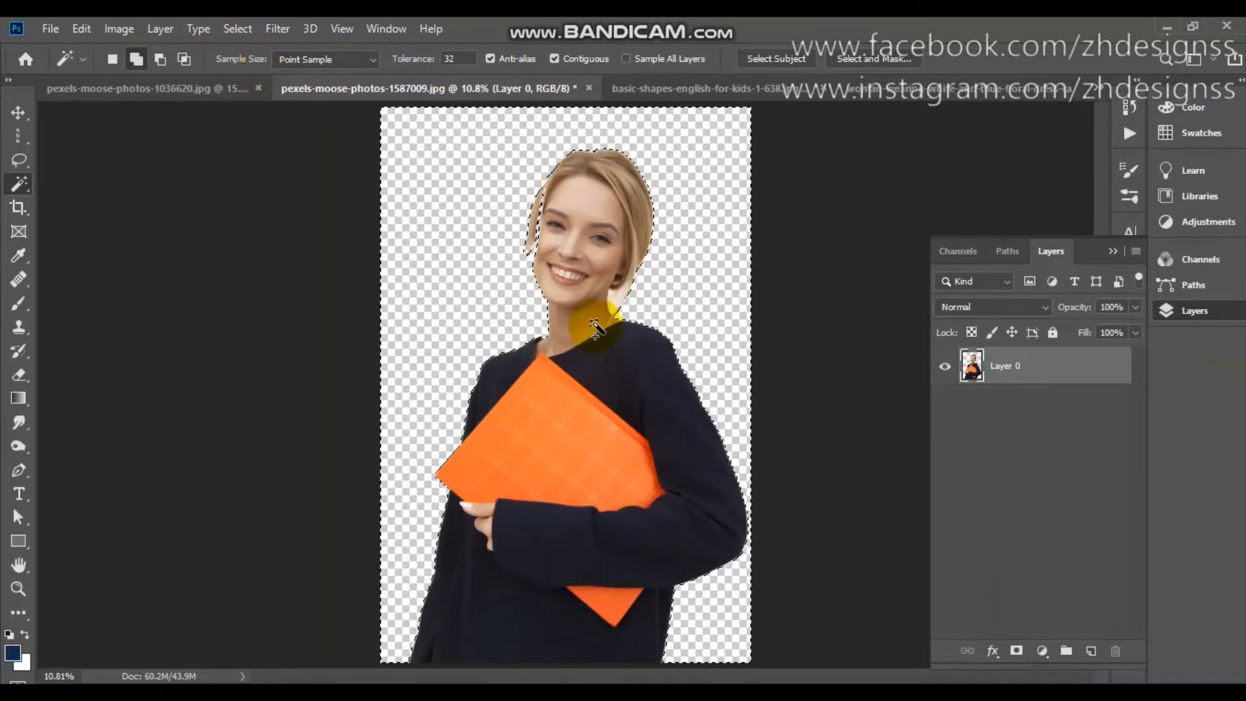
Invert the selection to the woman and invert it back to the cleared background.
click(237, 27)
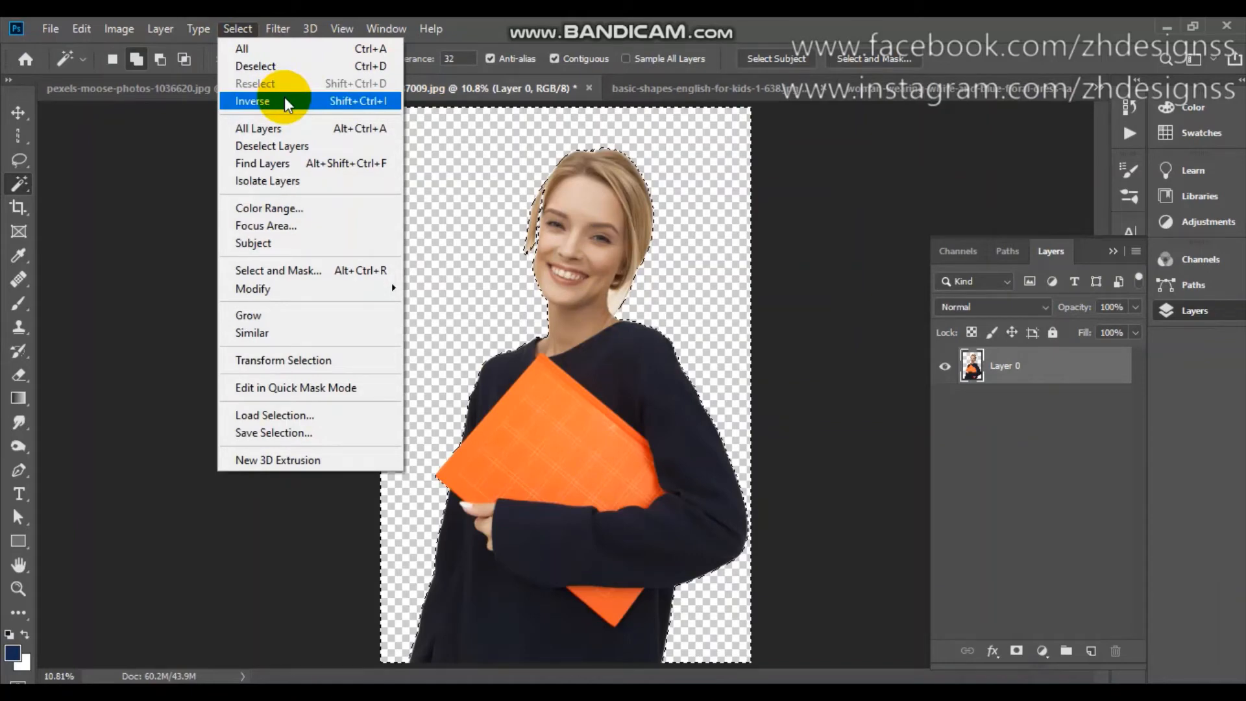
click(286, 100)
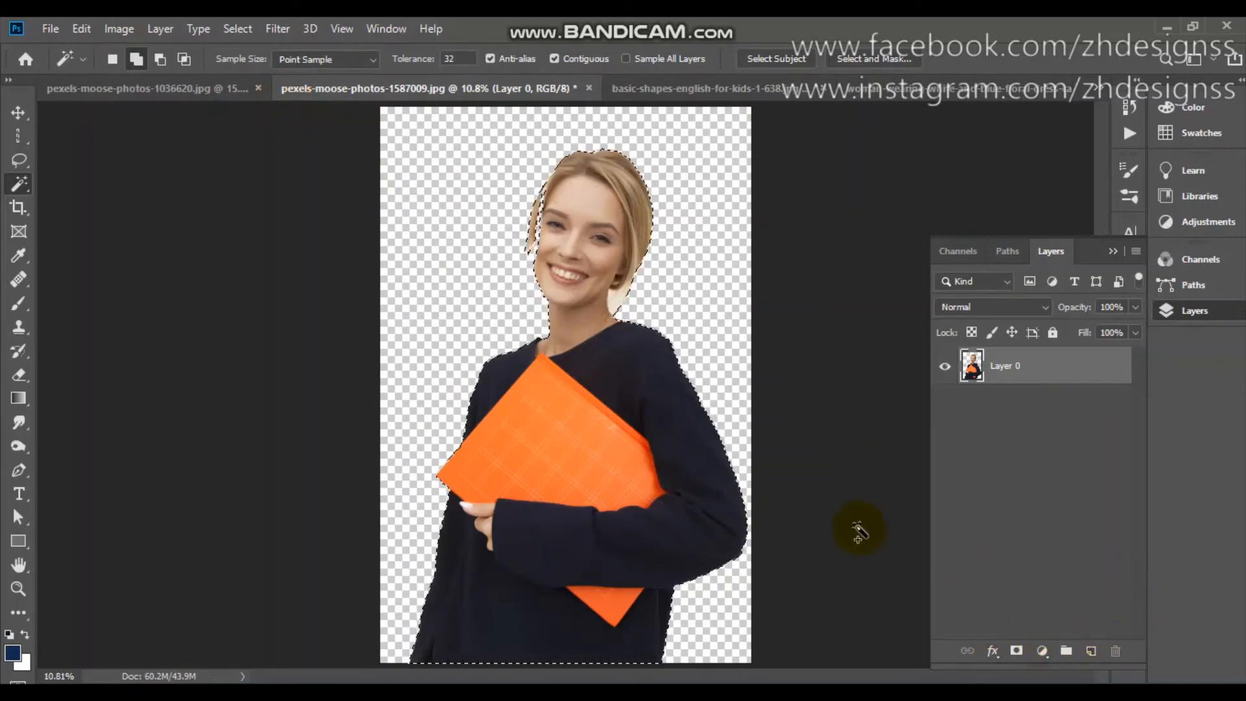
key(ctrl+shift+i)
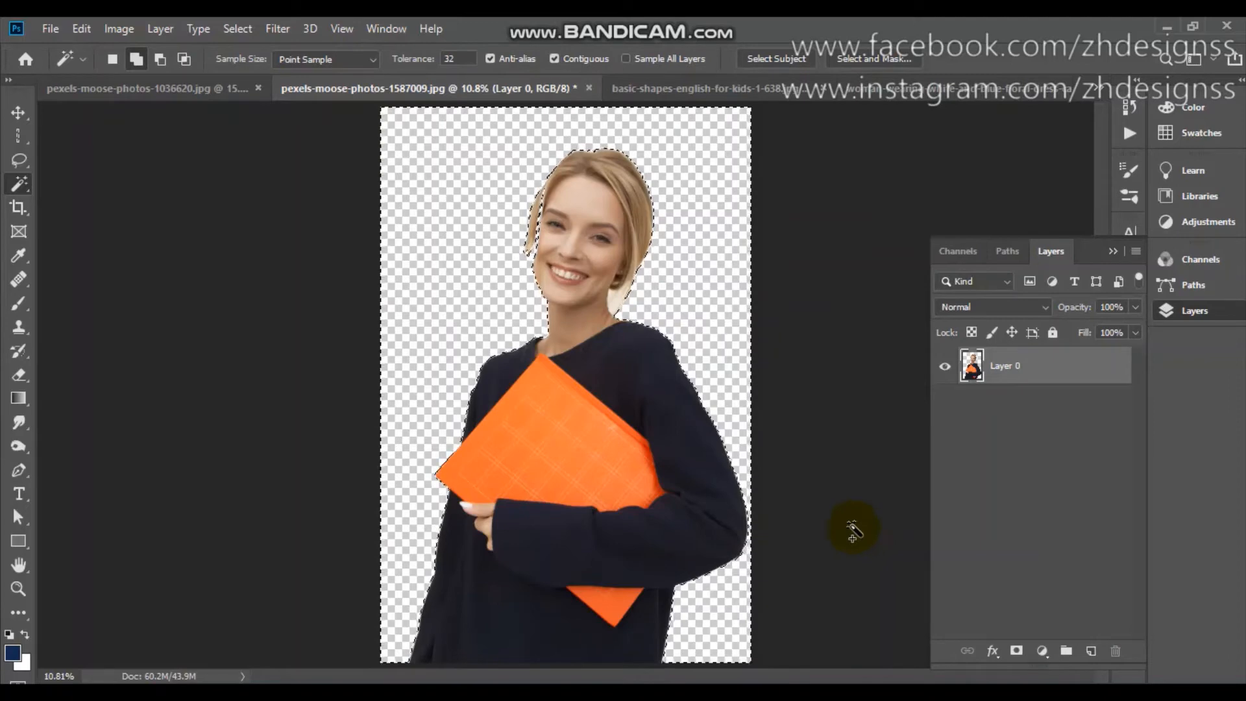
right_click(26, 177)
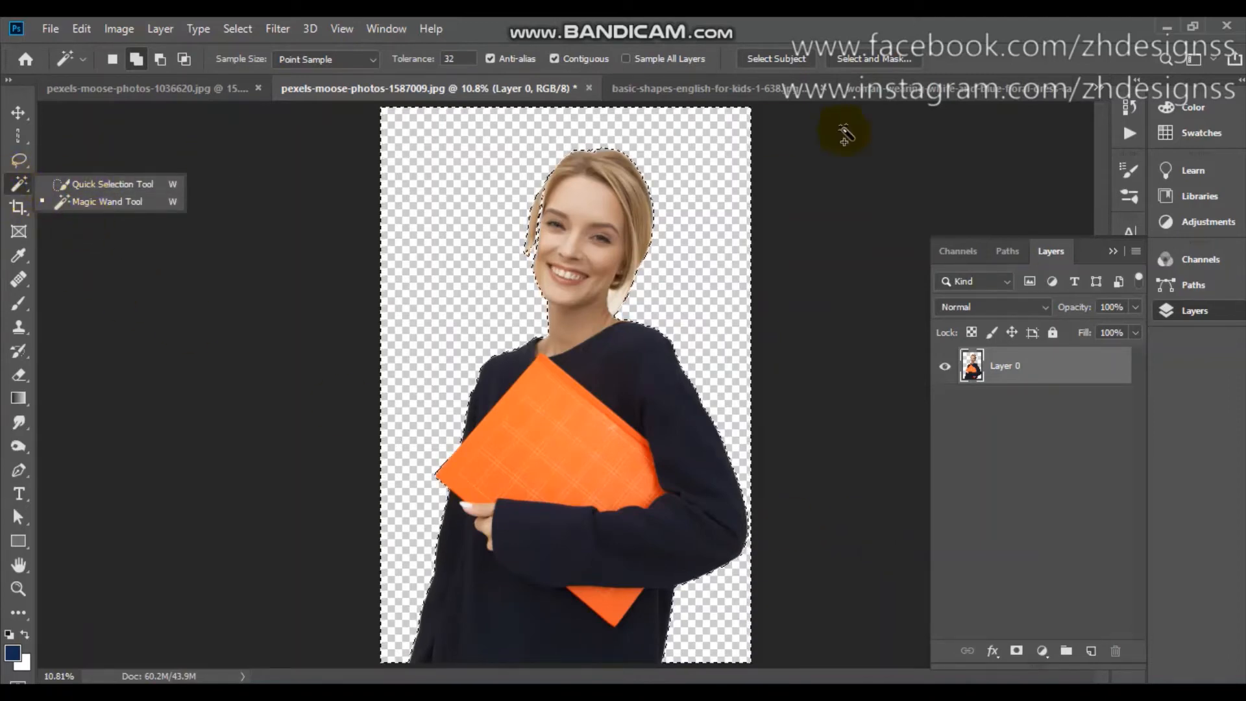
Switch to the Quick Selection Tool and run Select Subject on the street photo of the woman in the floral dress.
click(96, 184)
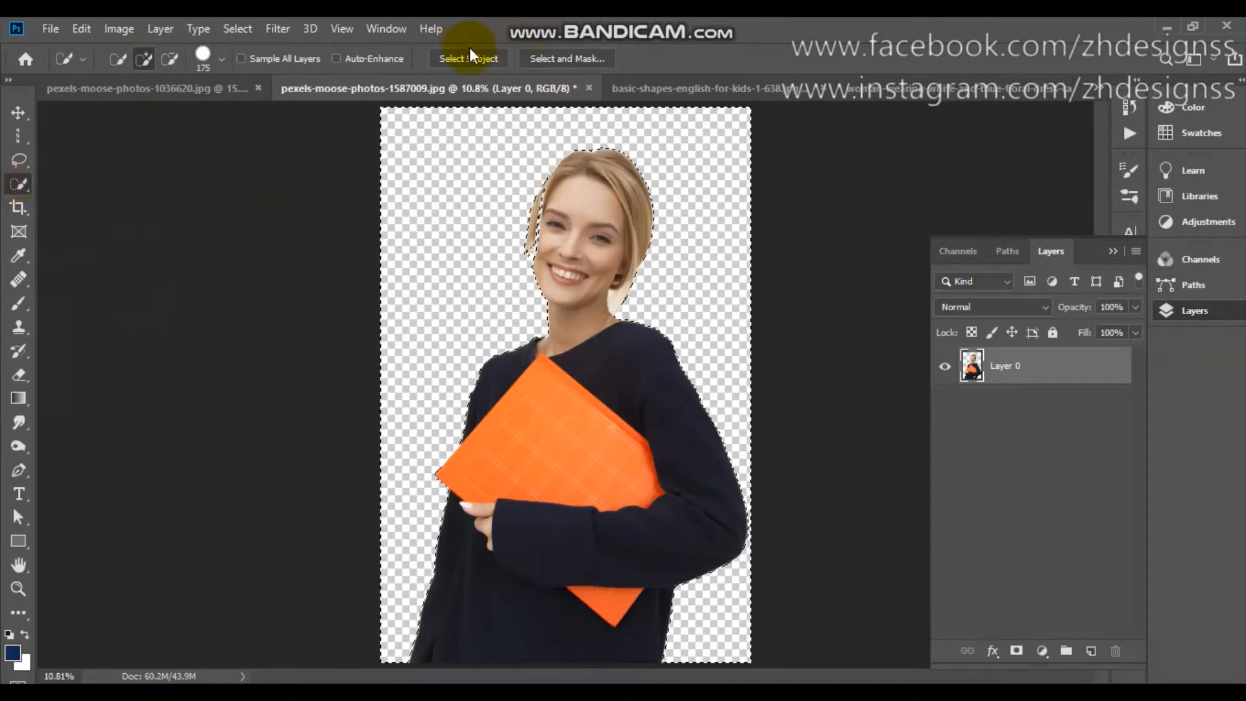
click(855, 91)
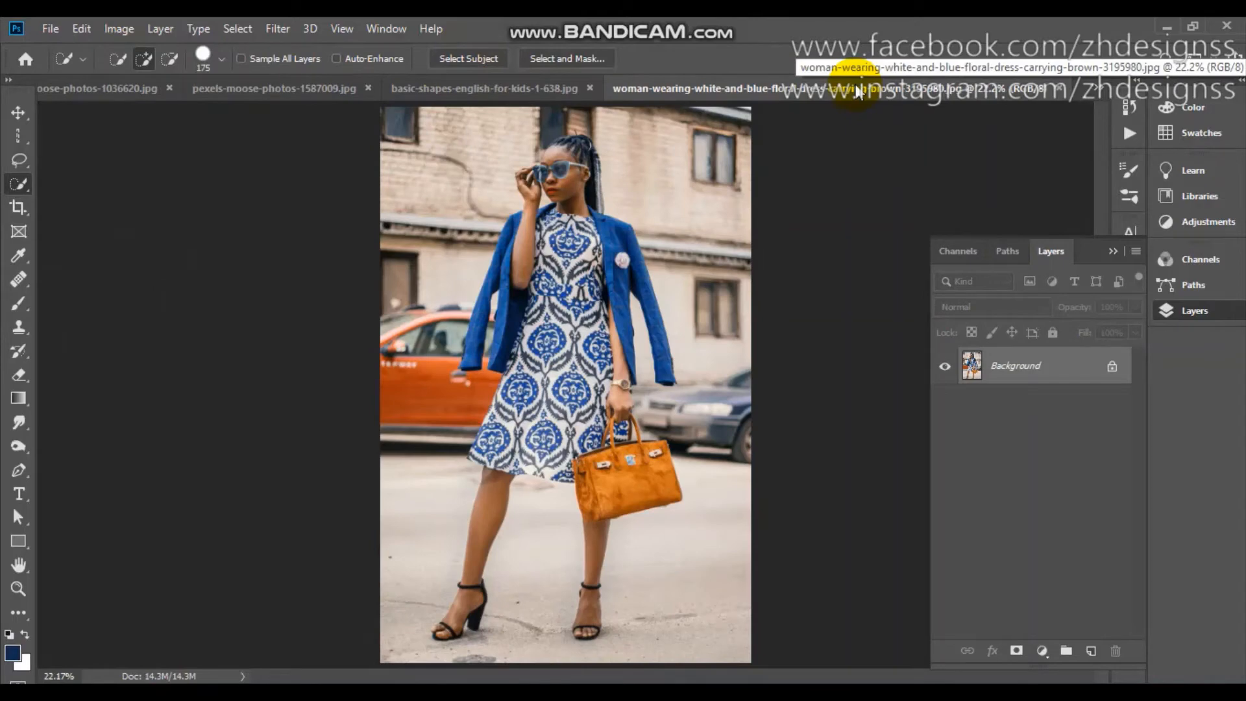
click(453, 59)
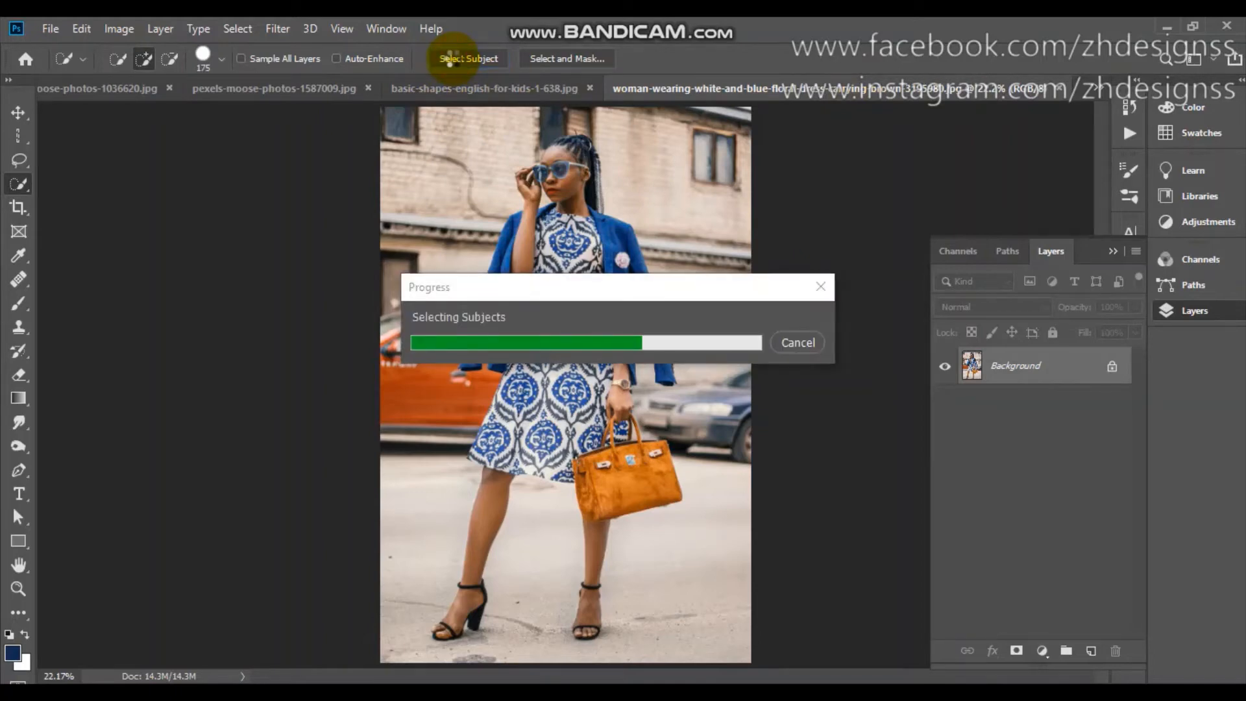
click(300, 662)
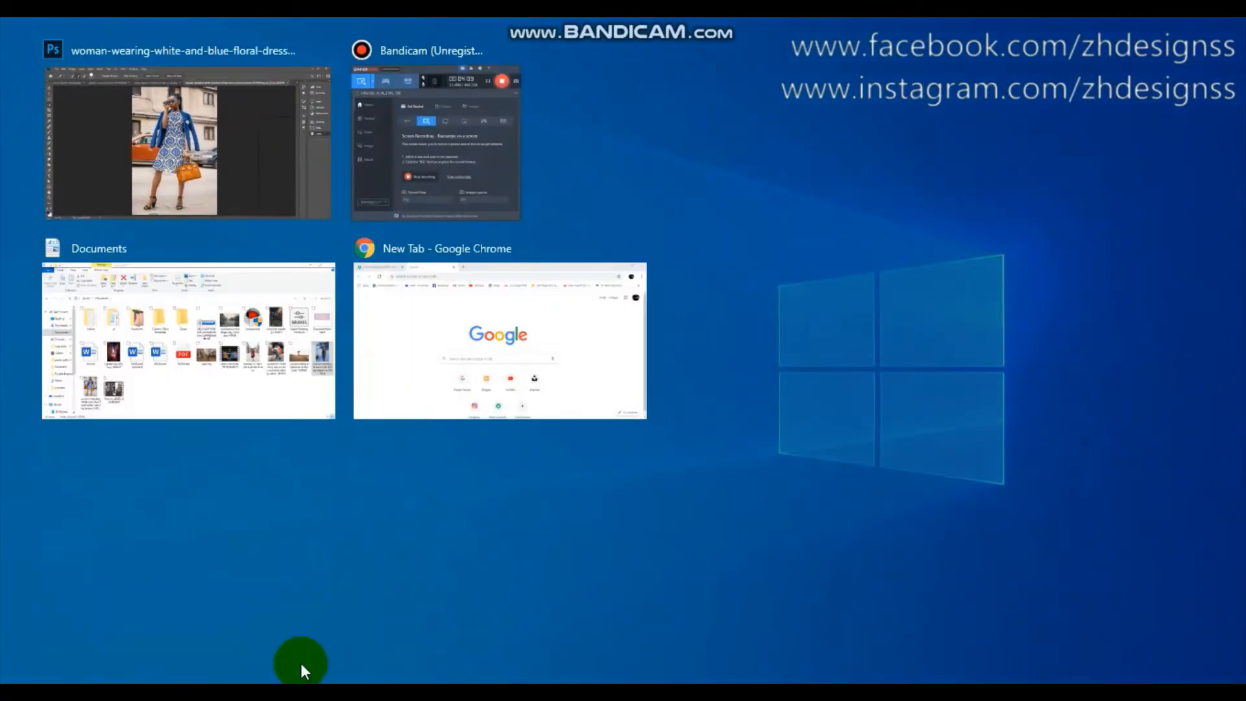
click(428, 206)
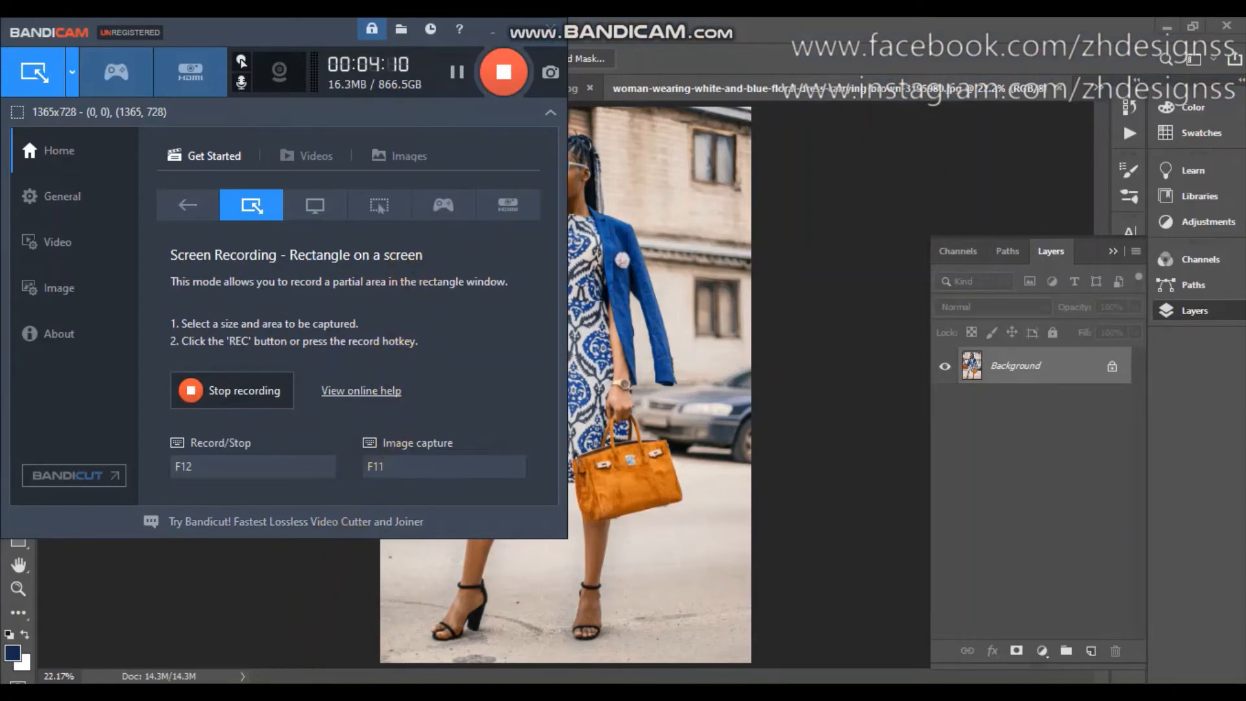
click(285, 684)
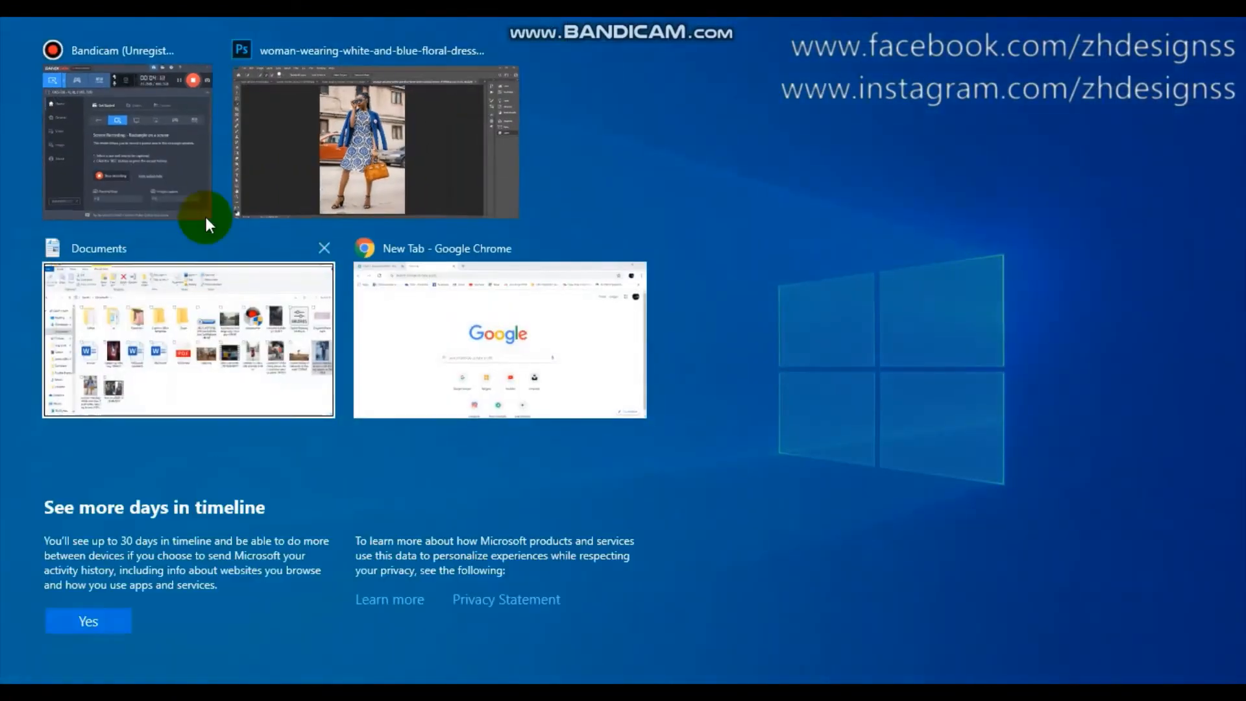
click(170, 150)
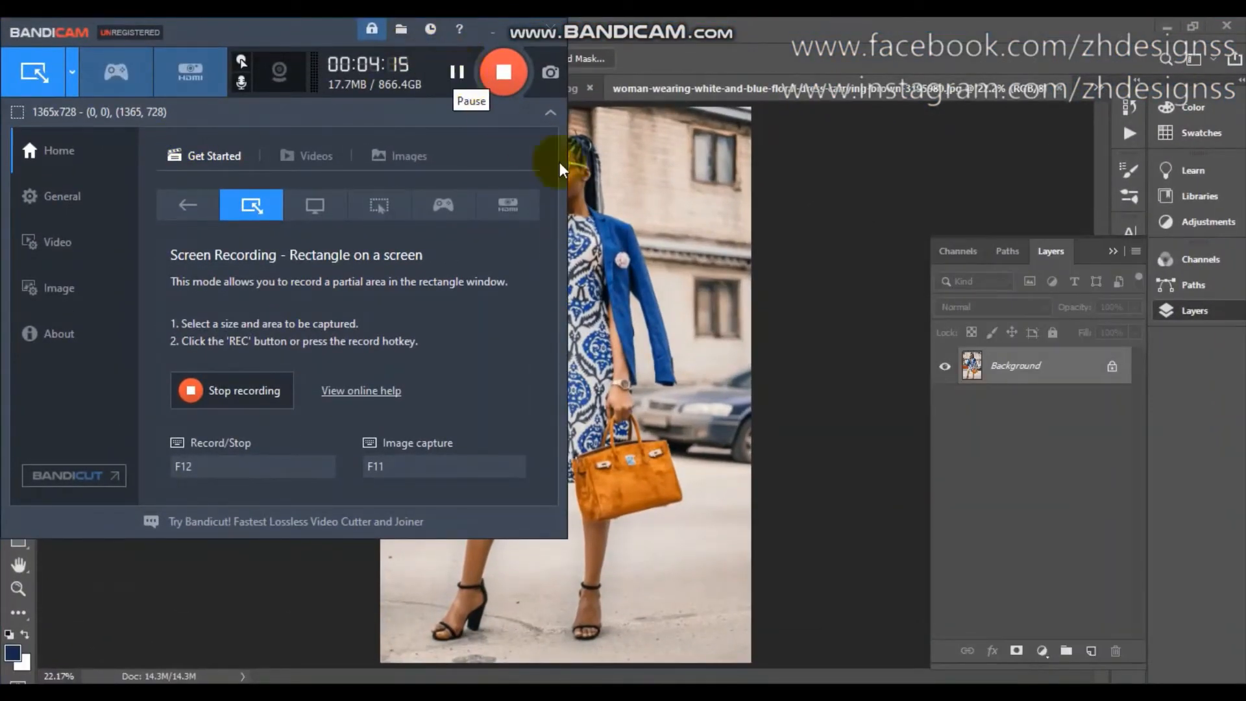
click(627, 245)
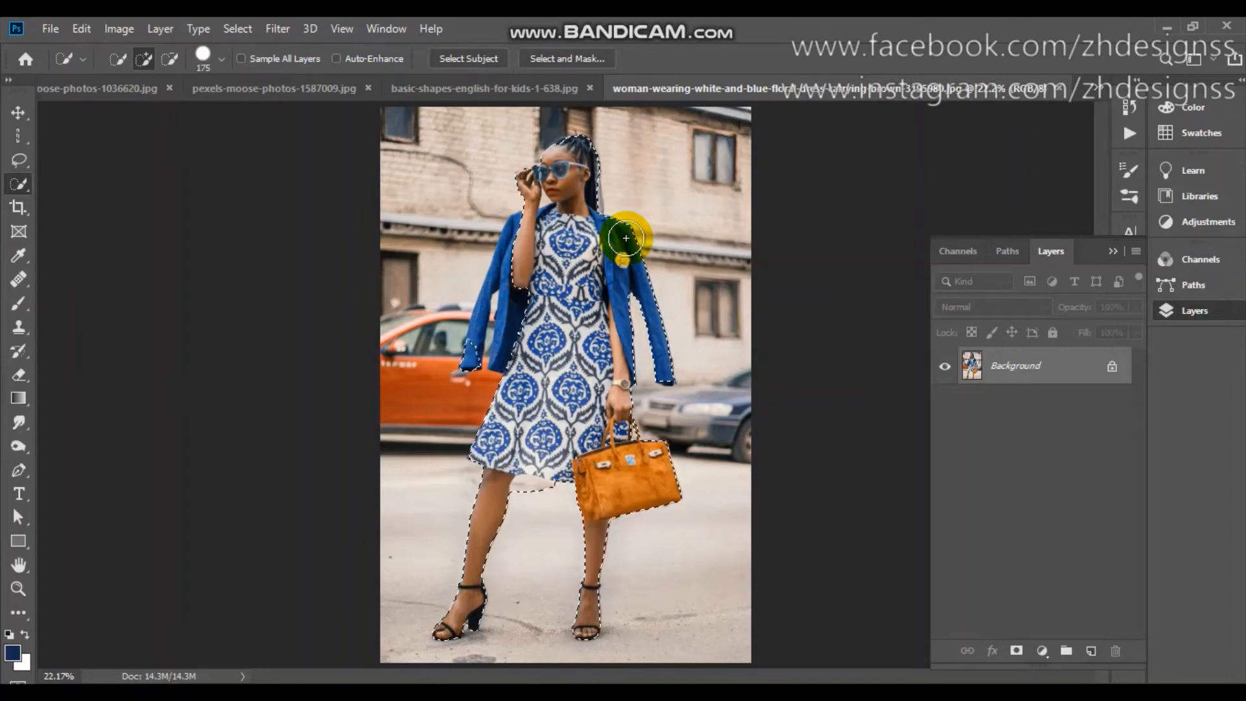
Subtract the strip of pavement below the dress hem from the selection with a 90 px Quick Selection brush.
scroll(625, 238, up, 3)
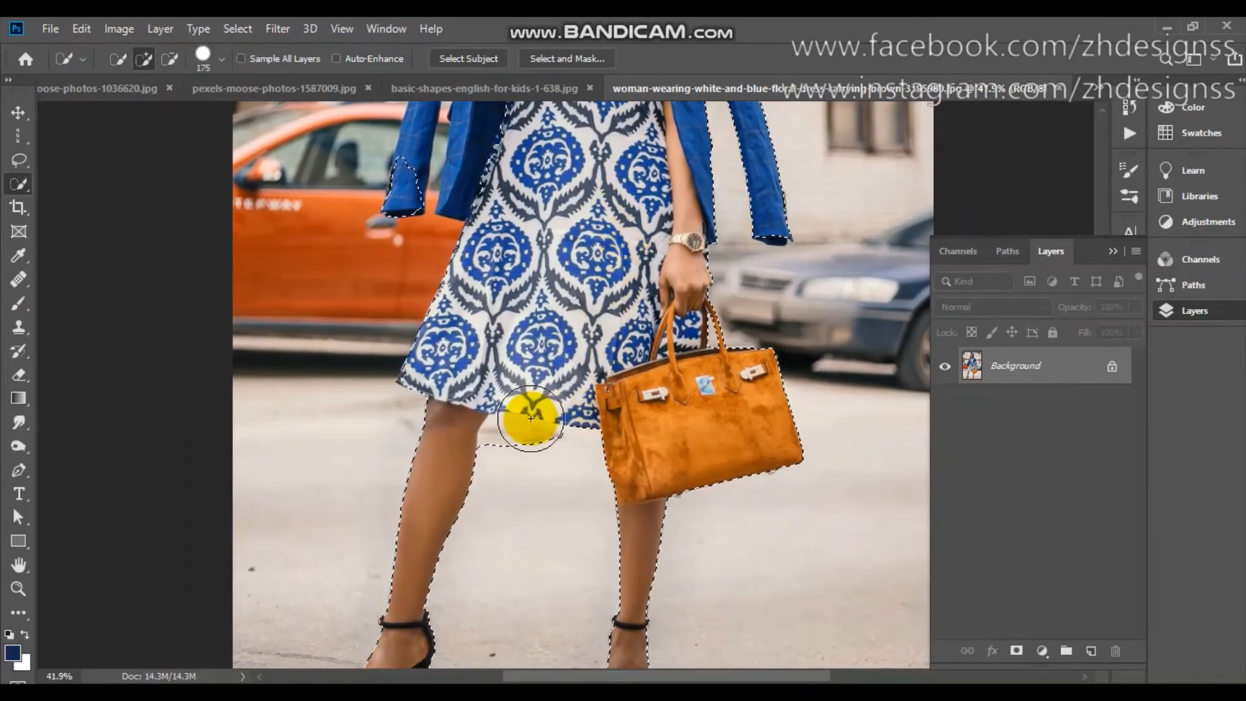
key(bracketleft)
key(bracketleft)
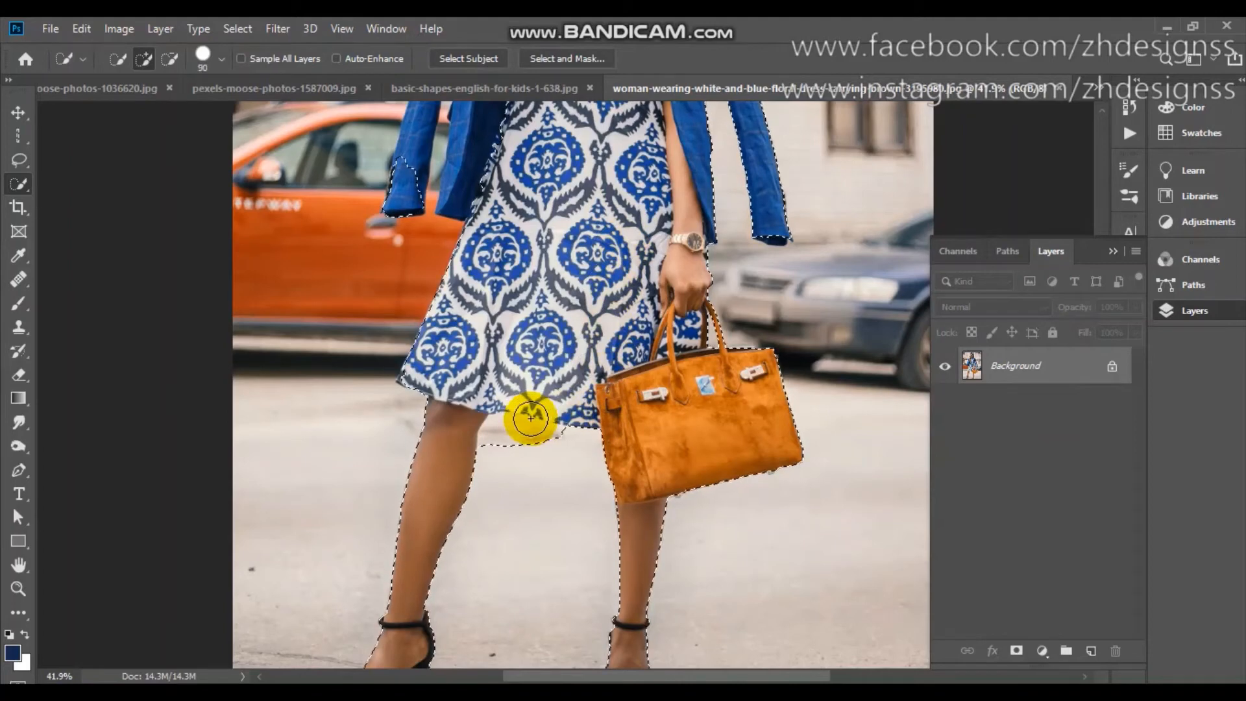
key(bracketleft)
key(bracketleft)
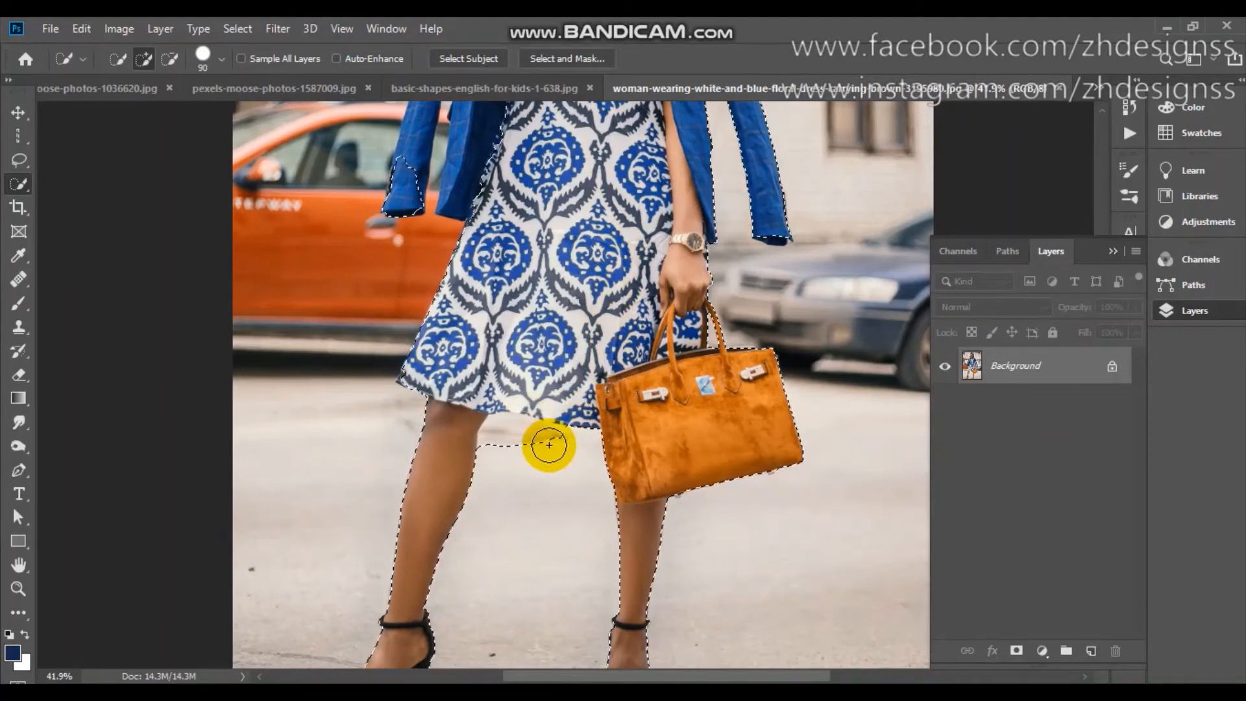
key(alt)
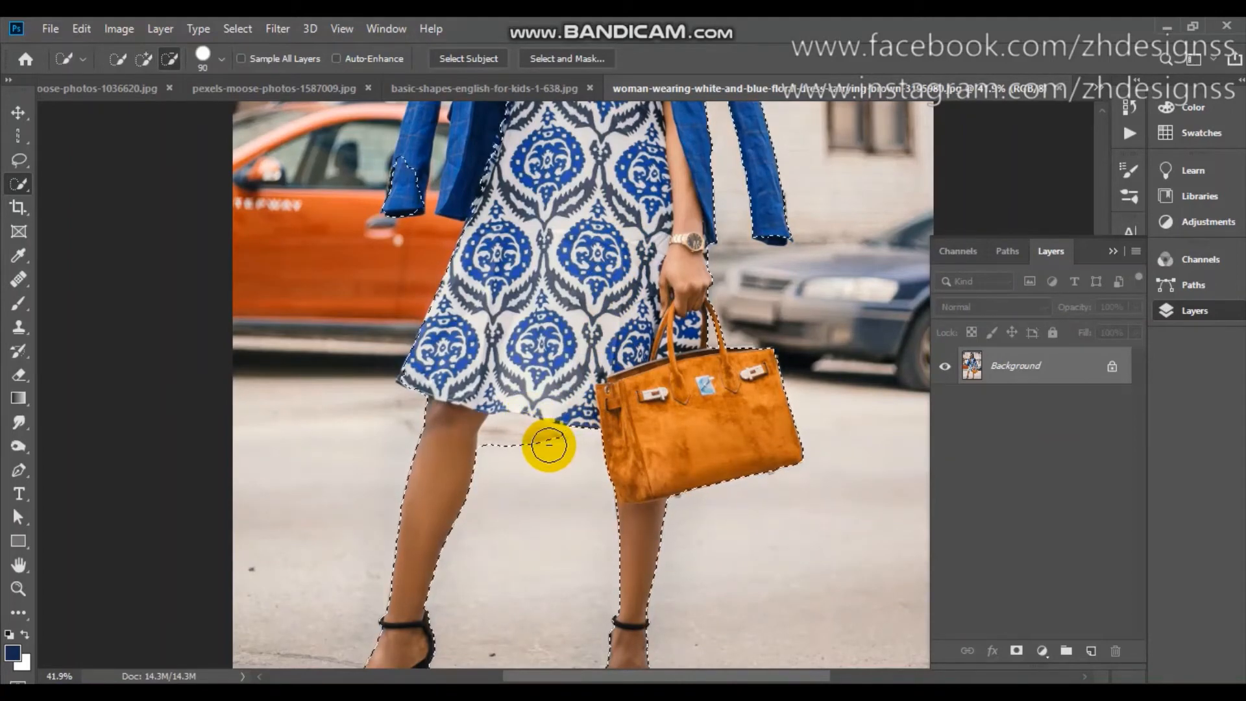
drag(548, 445, 523, 445)
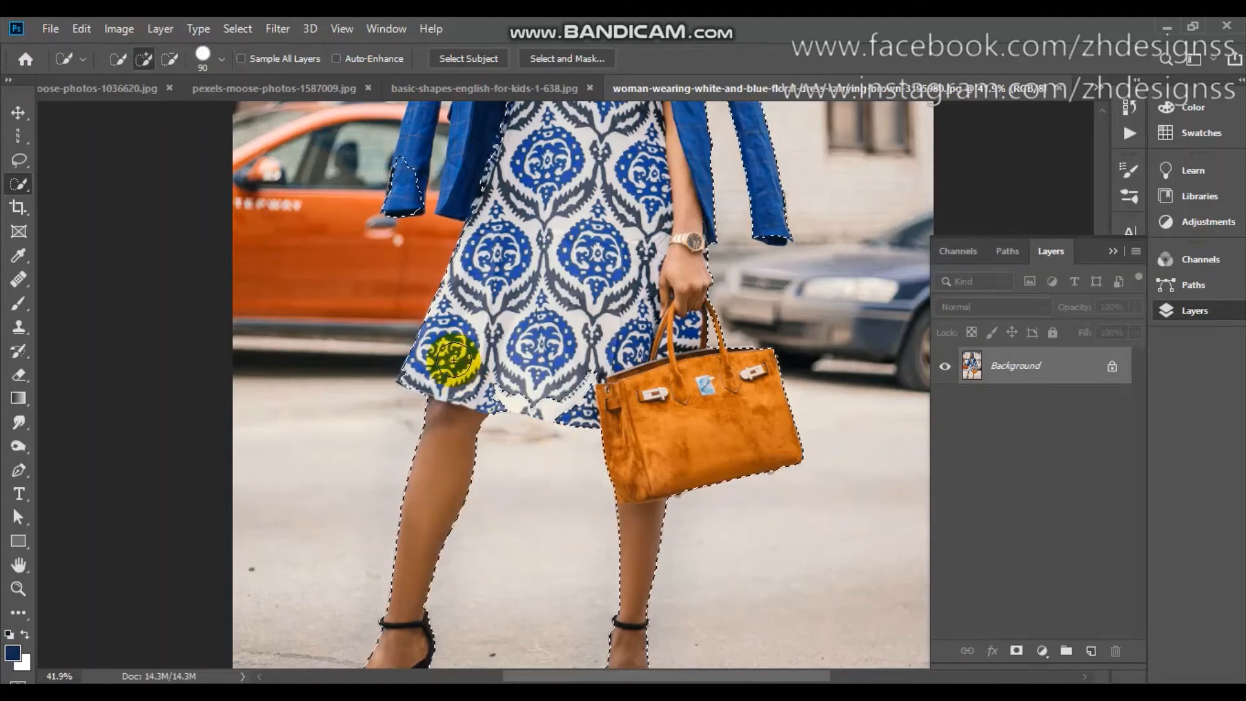
Refine the selection with a 45 px brush so it includes the whole cuff of the jacket sleeve beside the orange car.
scroll(395, 194, down, 4)
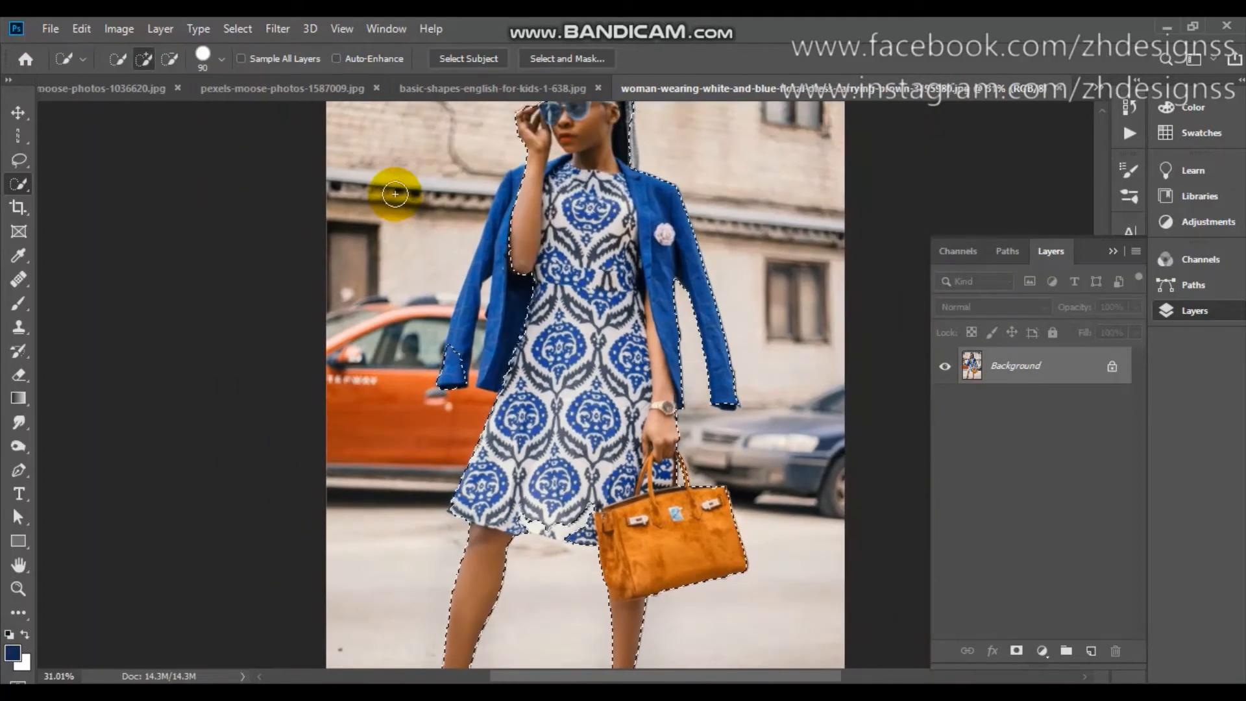
scroll(395, 194, up, 3)
click(482, 200)
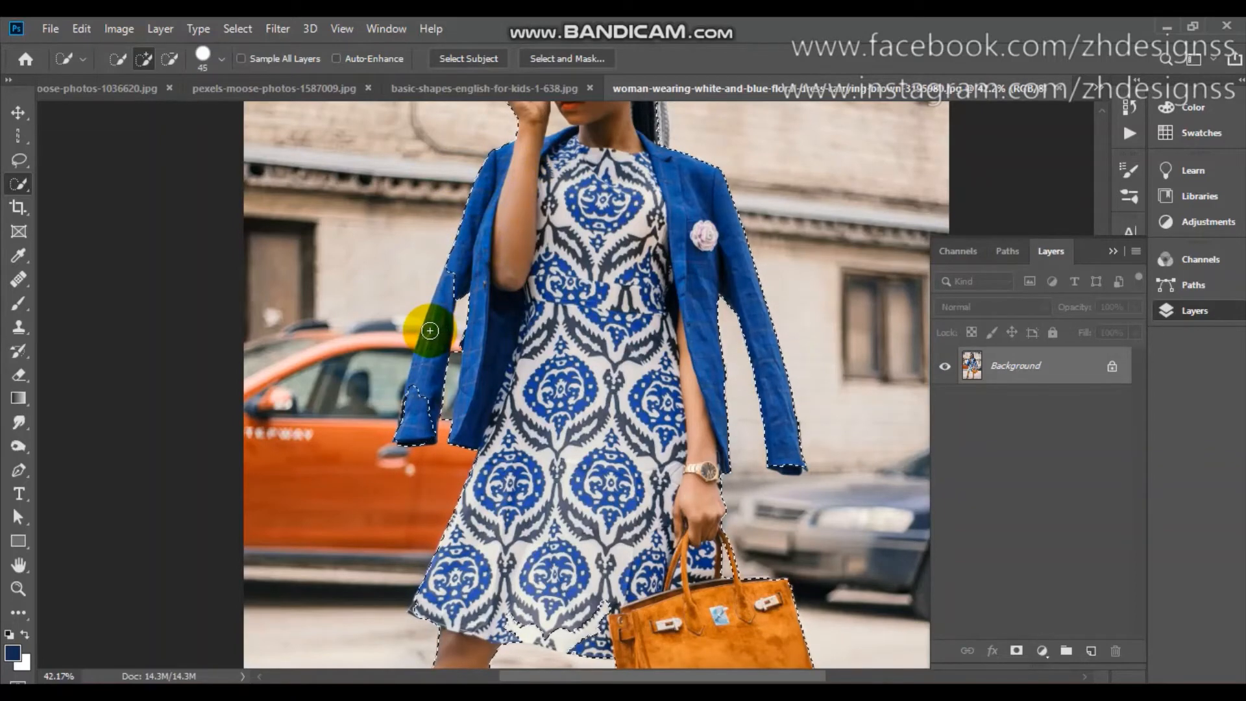
key(alt)
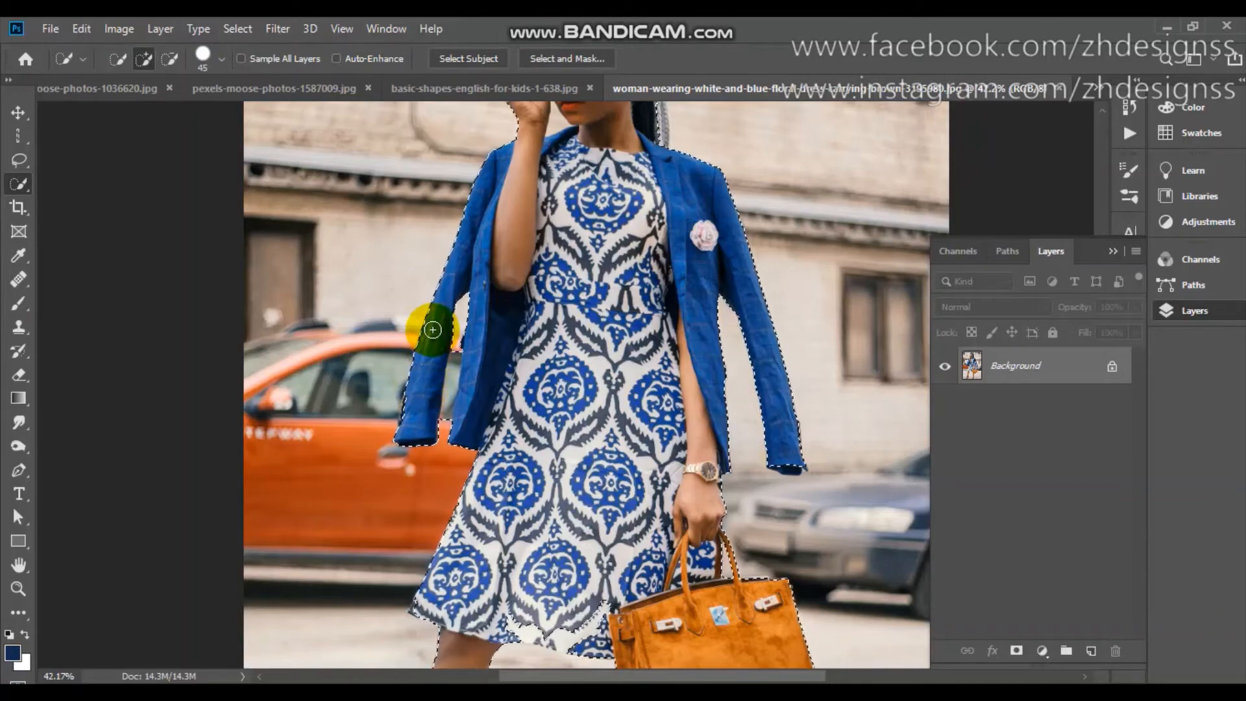
Unlock the Background layer of the street photo, keeping the selection around the woman.
scroll(432, 330, down, 5)
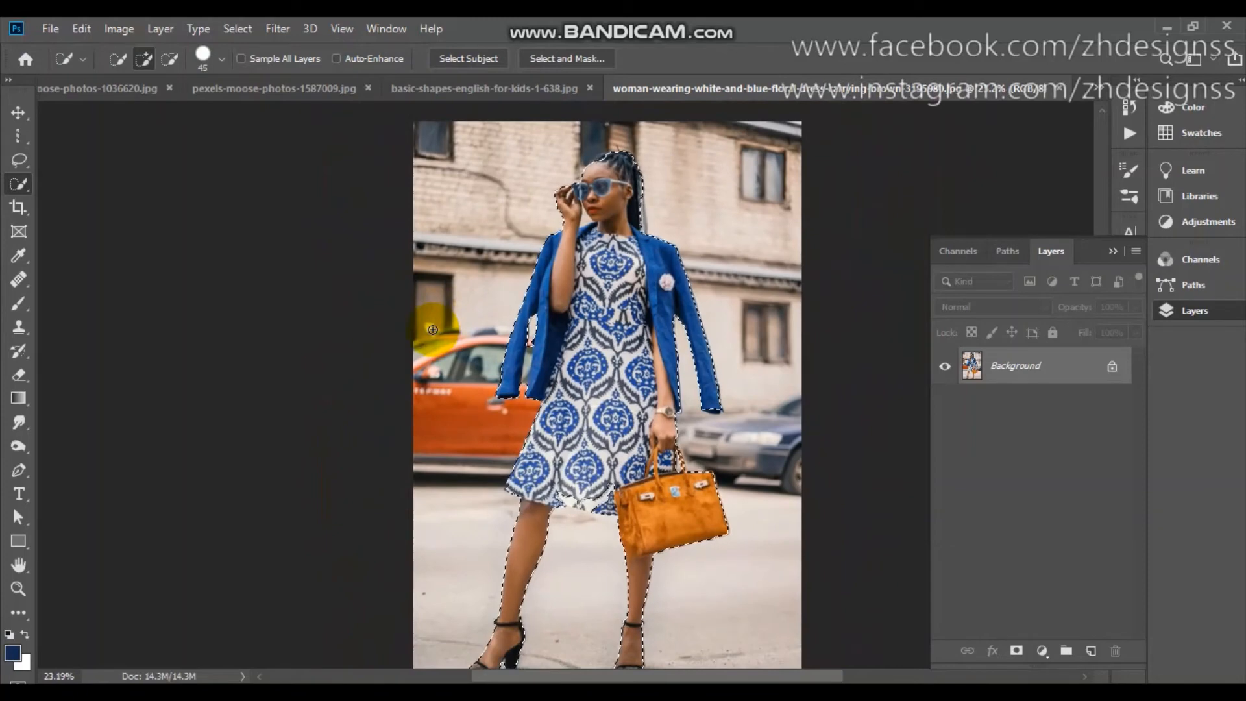
scroll(432, 330, down, 1)
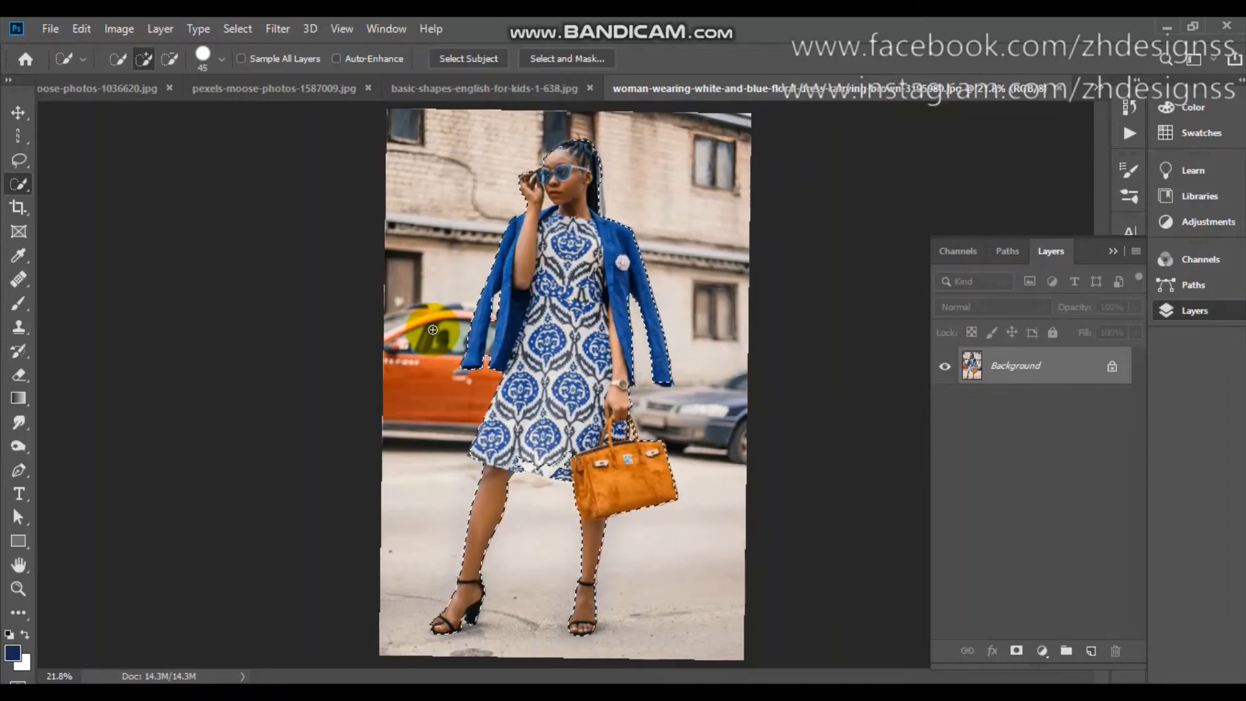
click(1113, 366)
click(560, 313)
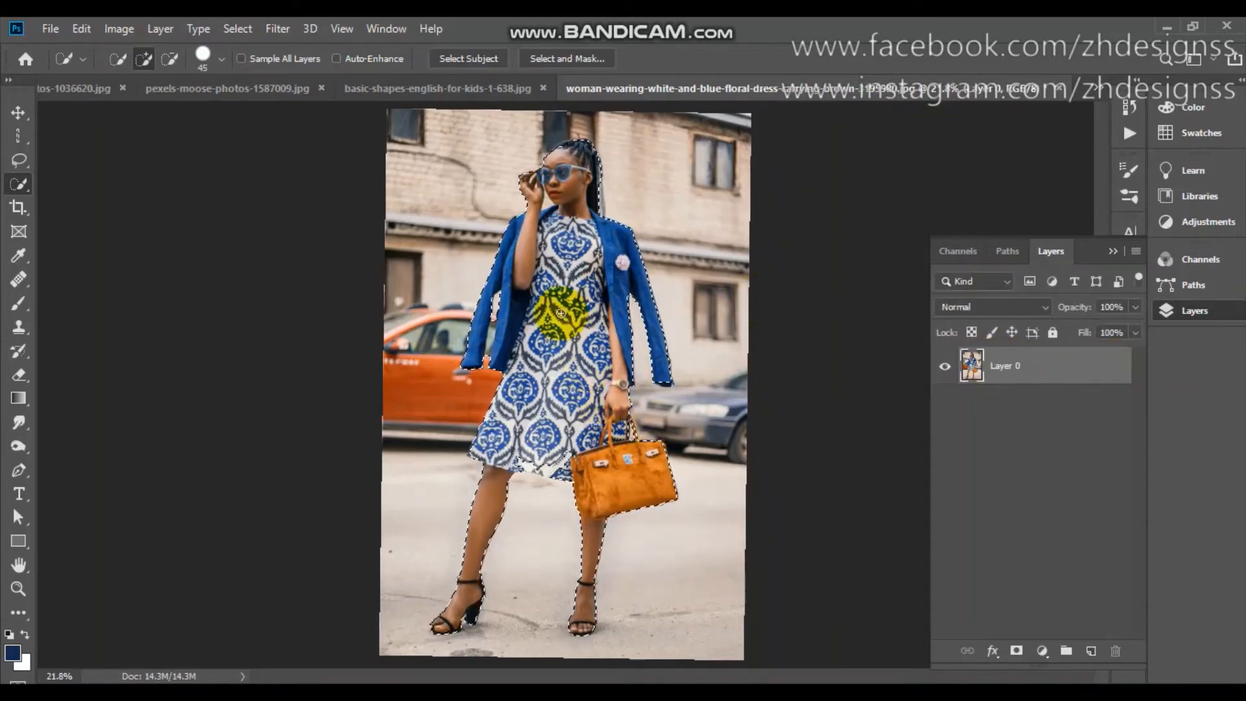
Invert the selection to the street background and delete it.
click(243, 27)
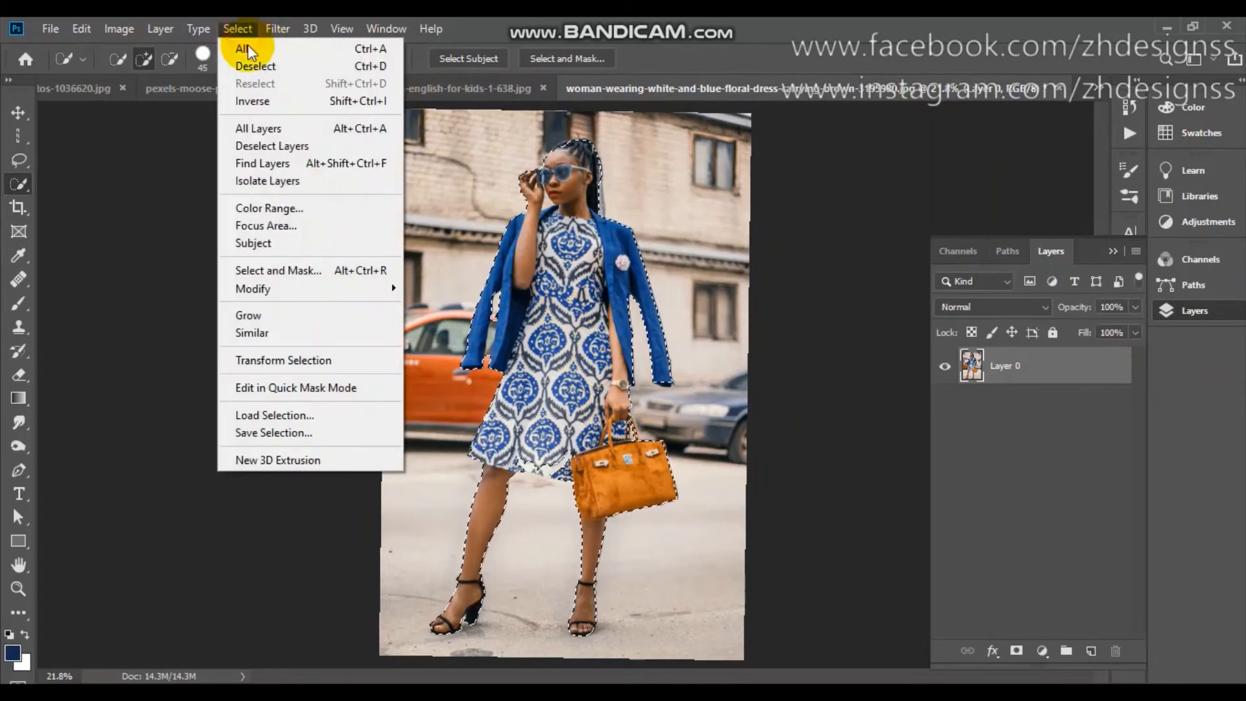
click(274, 103)
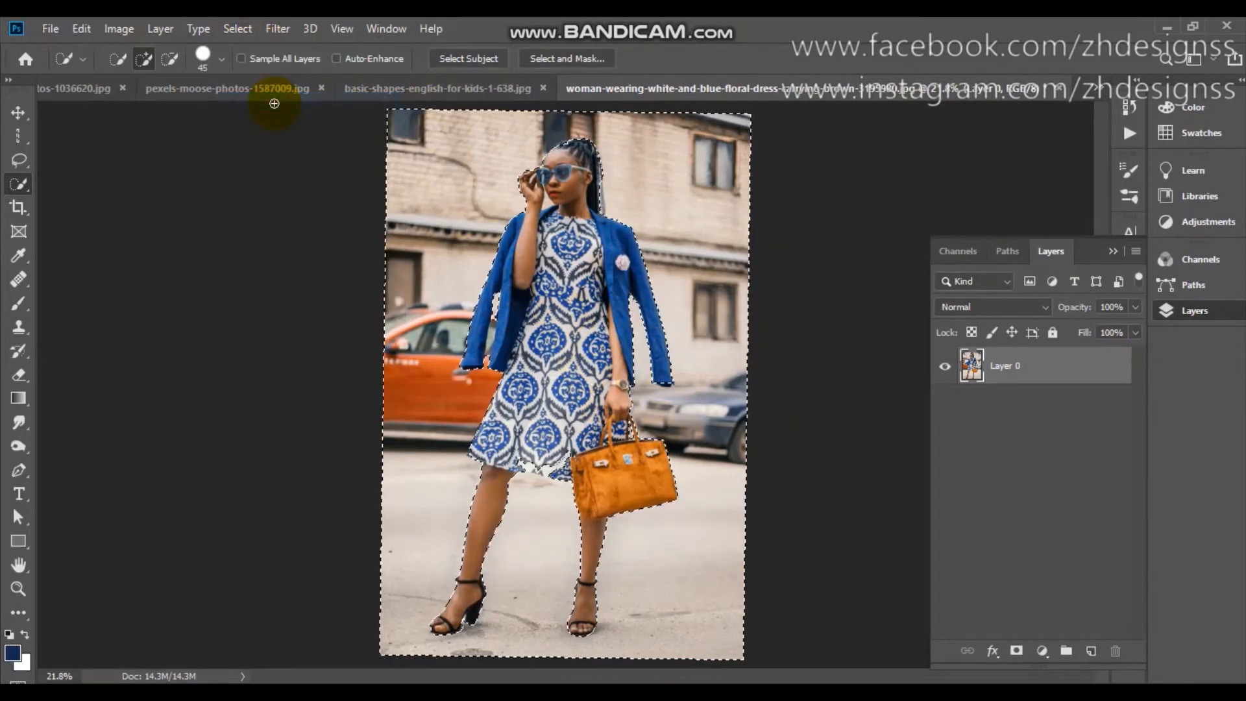
key(Delete)
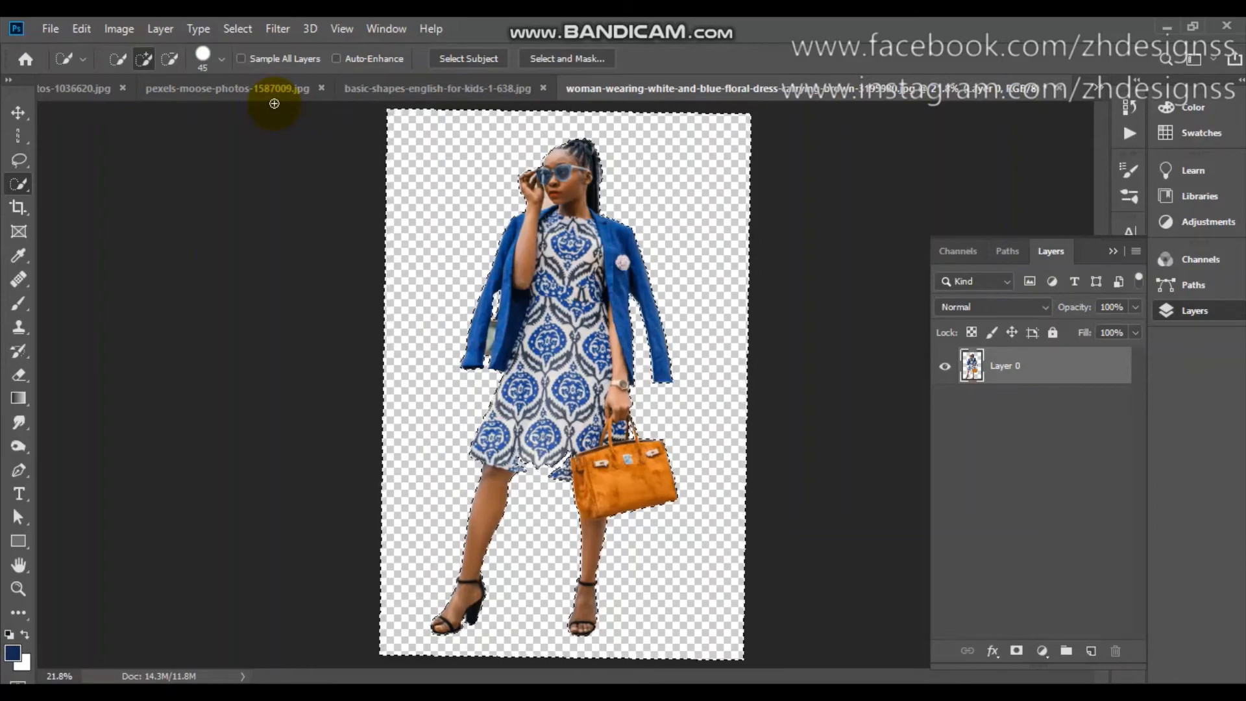
Try to brush over the leftover background between the jacket sleeve and body with a 30 px Quick Selection brush in subtract mode.
scroll(273, 104, up, 6)
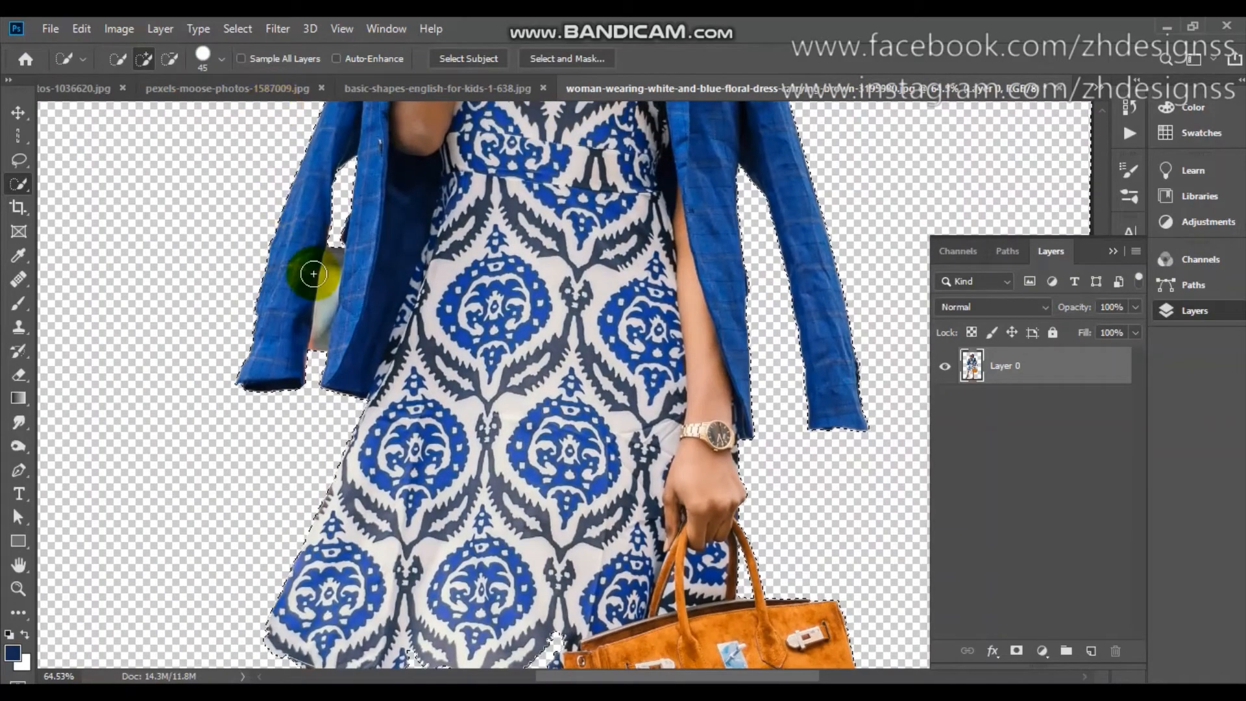
key(bracketleft)
key(bracketleft)
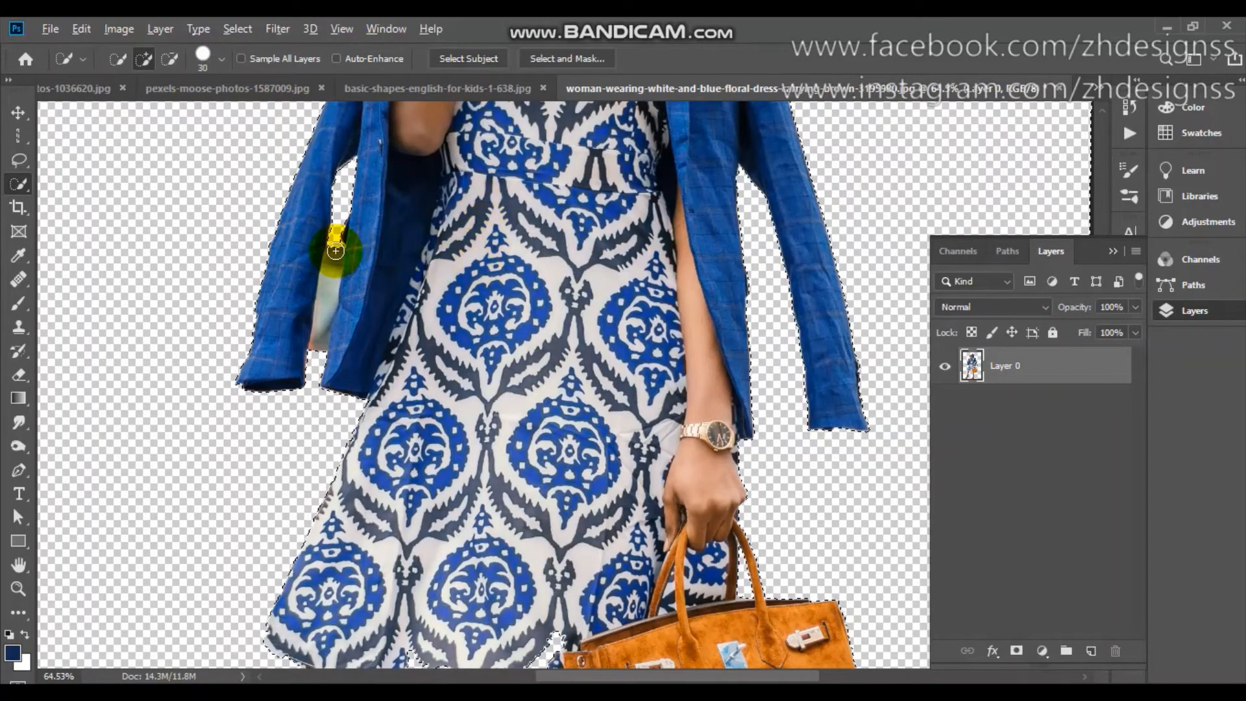
key(alt)
drag(331, 274, 327, 320)
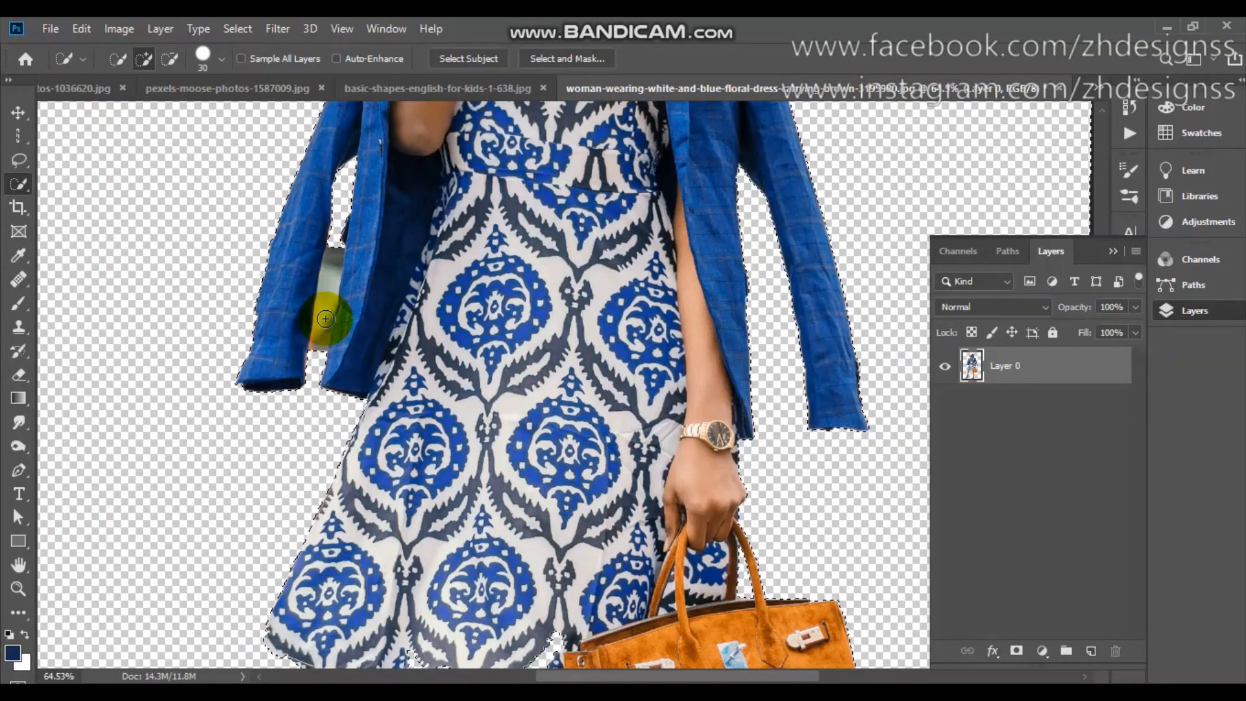
key(ctrl+0)
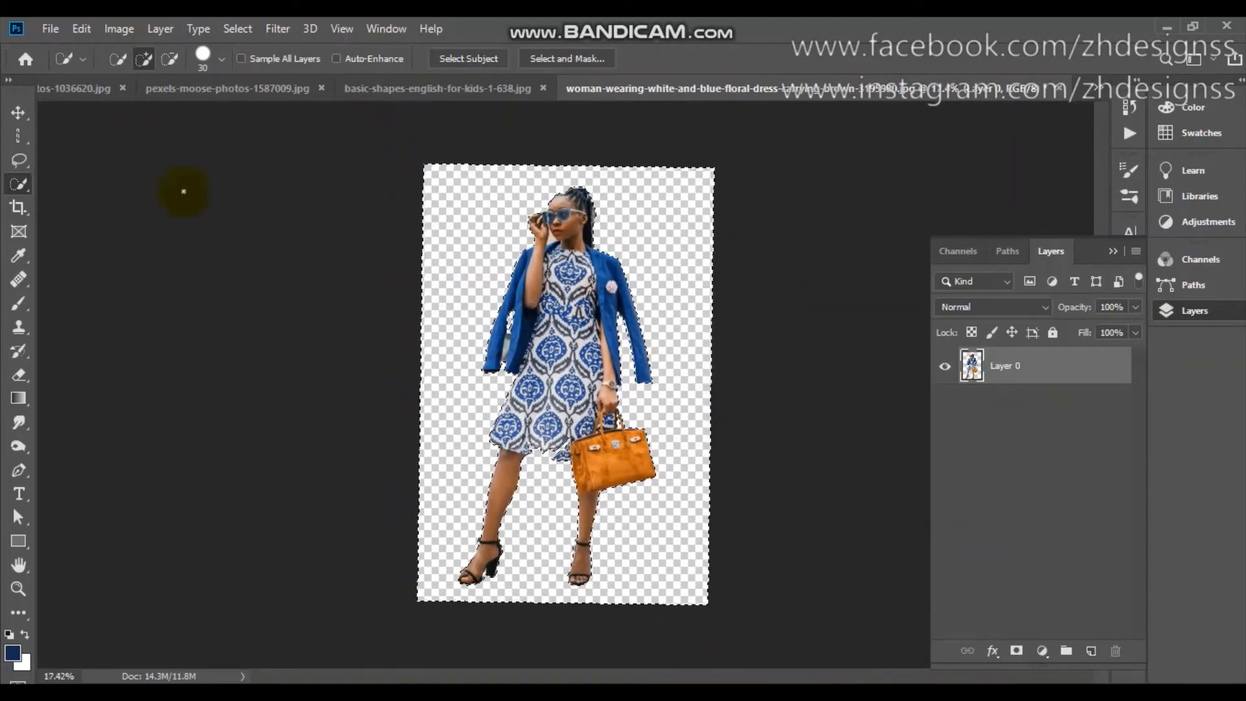
Switch to pexels-moose-photos-1036620.jpg and choose the Lasso Tool.
click(87, 96)
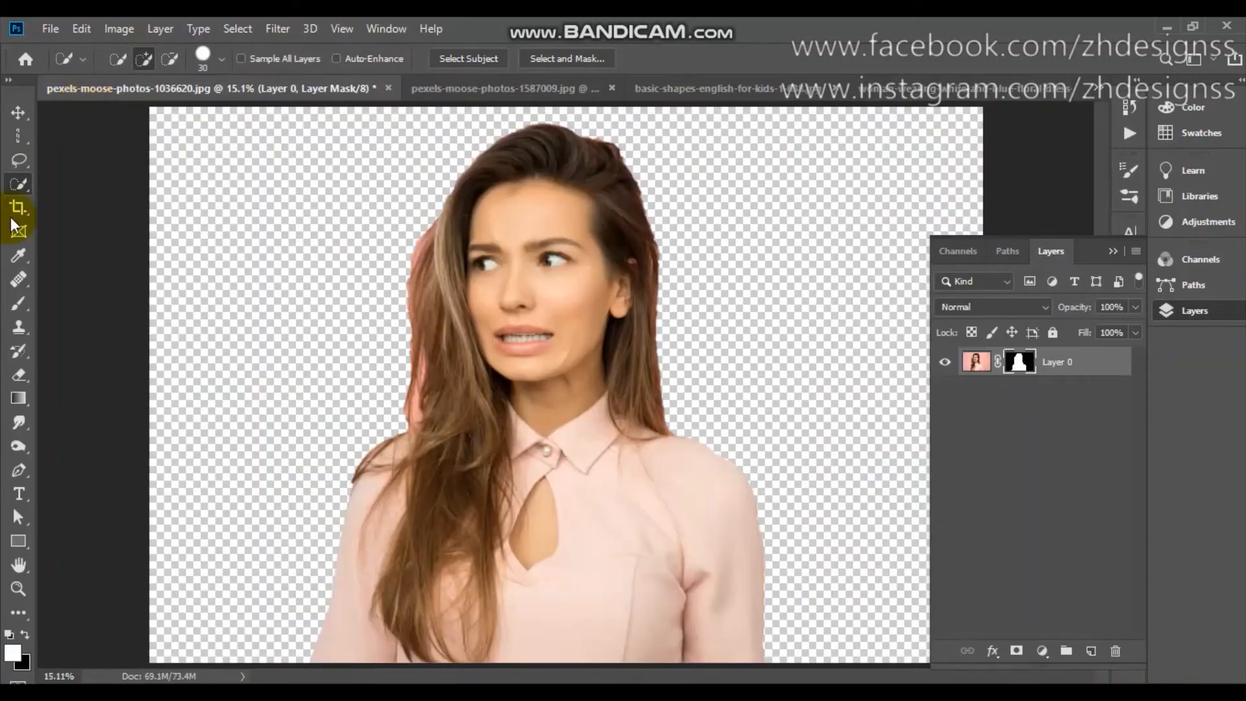
click(17, 158)
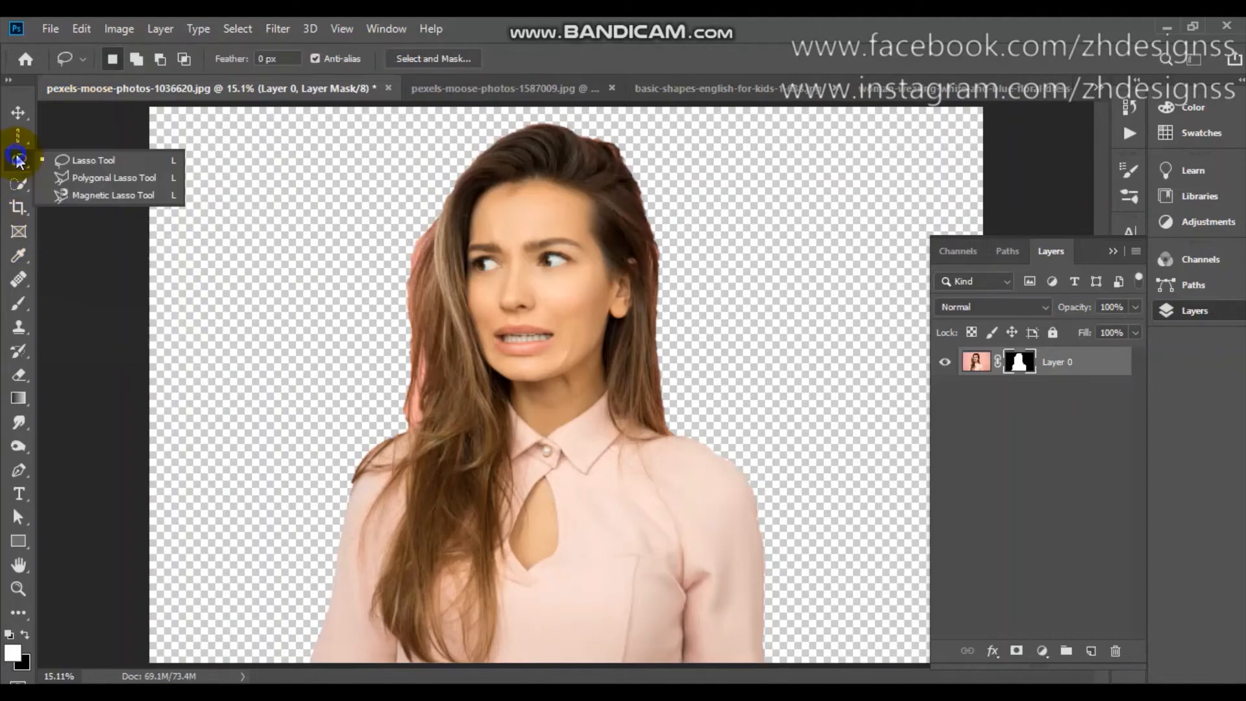
click(103, 160)
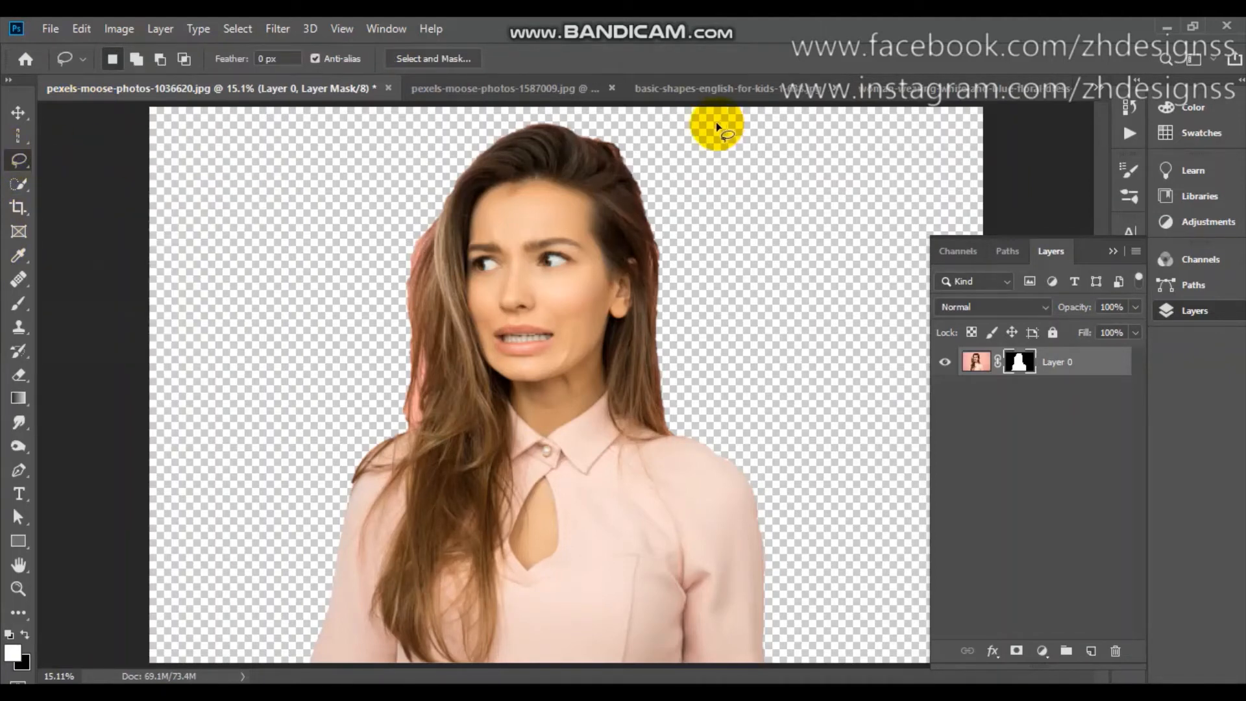
Return to the floral-dress photo, undo the background deletion, and mask Layer 0 using the selection inverted to the woman.
click(902, 90)
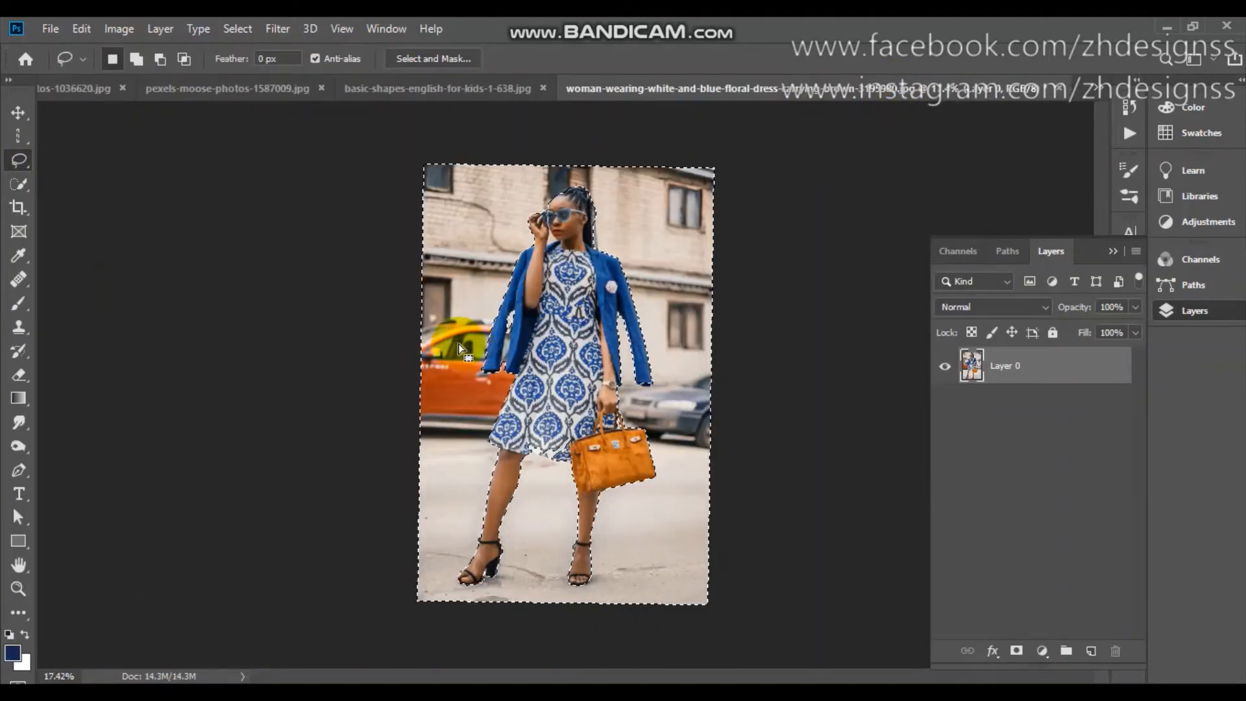
click(239, 29)
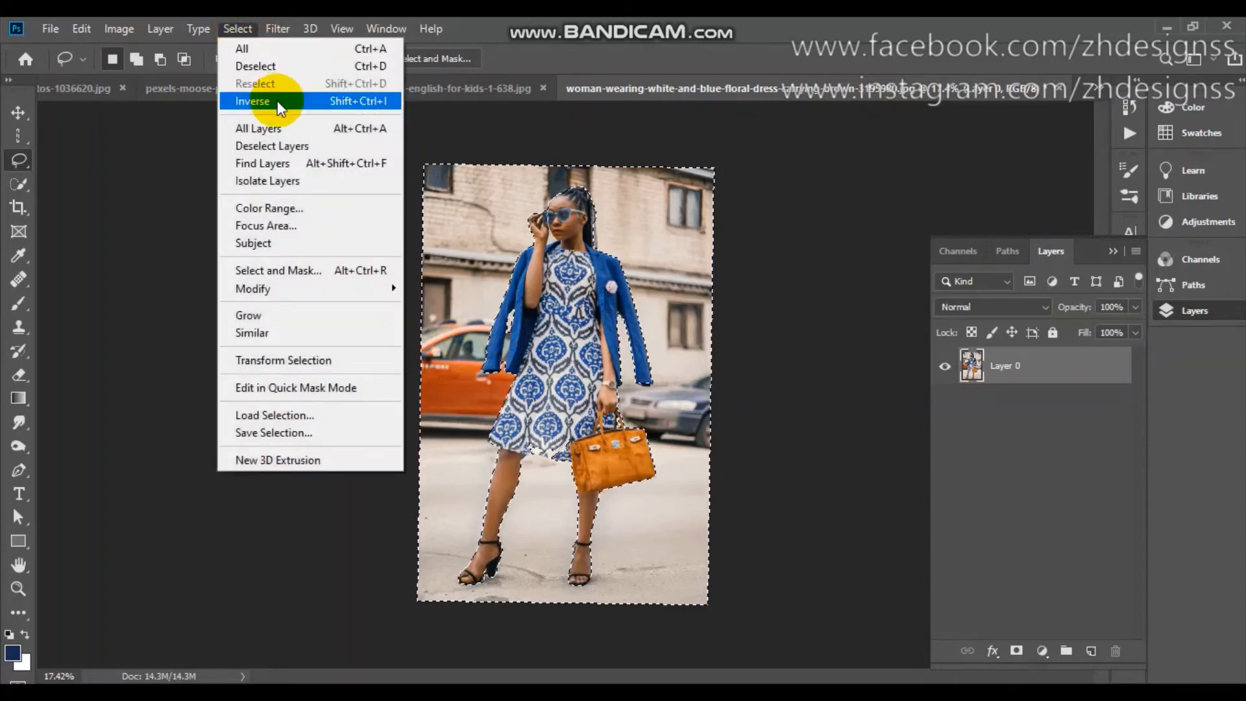
click(278, 100)
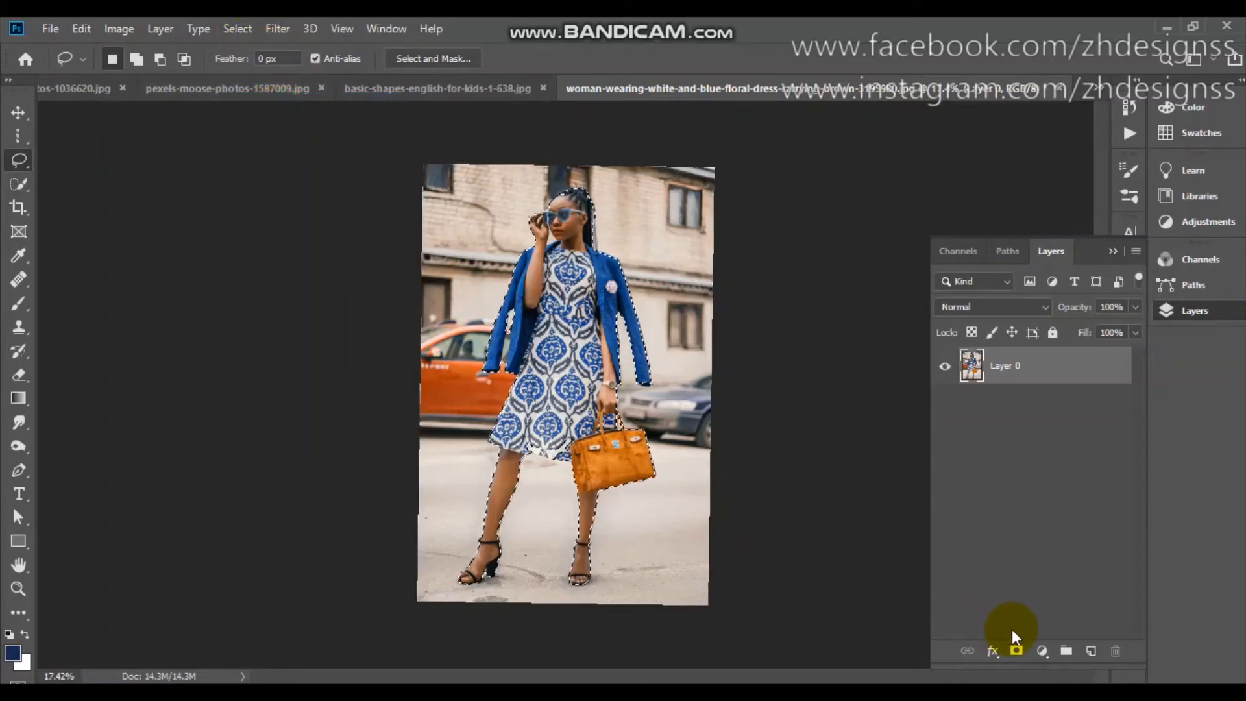
click(1017, 651)
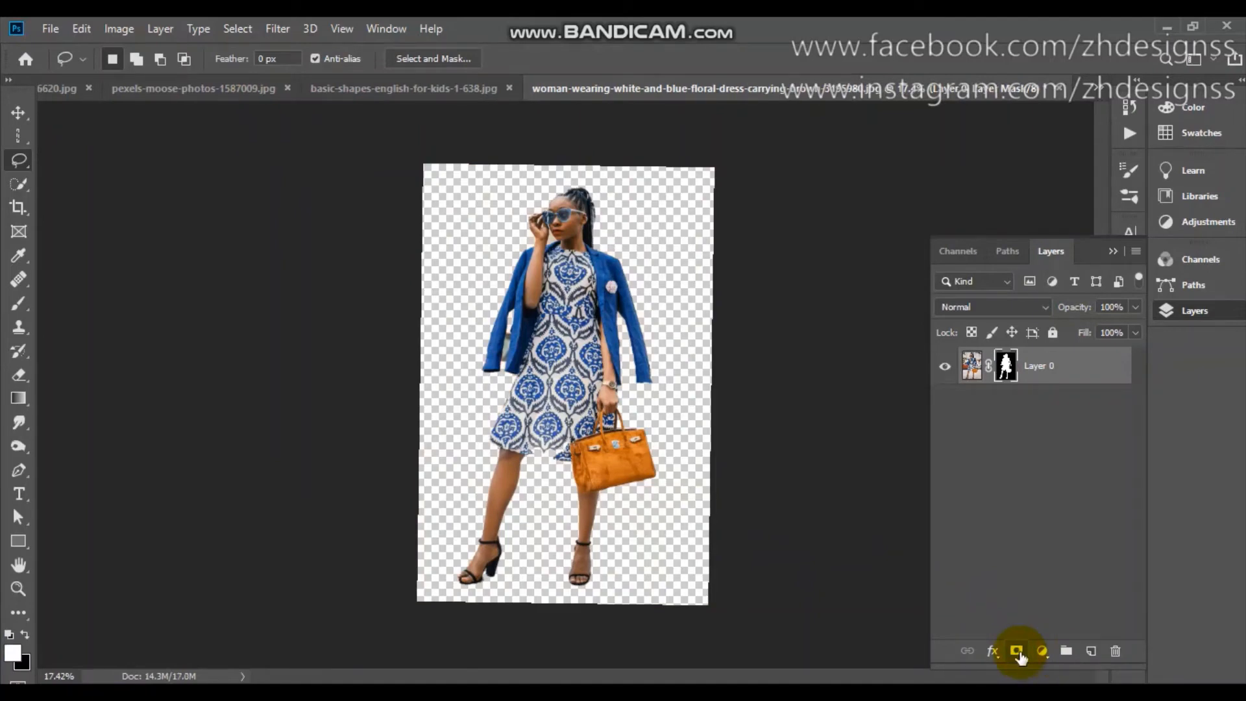
Inspect the masked cutout of the woman and switch to basic-shapes-english-for-kids-1-638.jpg.
scroll(1020, 657, up, 6)
scroll(1021, 657, down, 1)
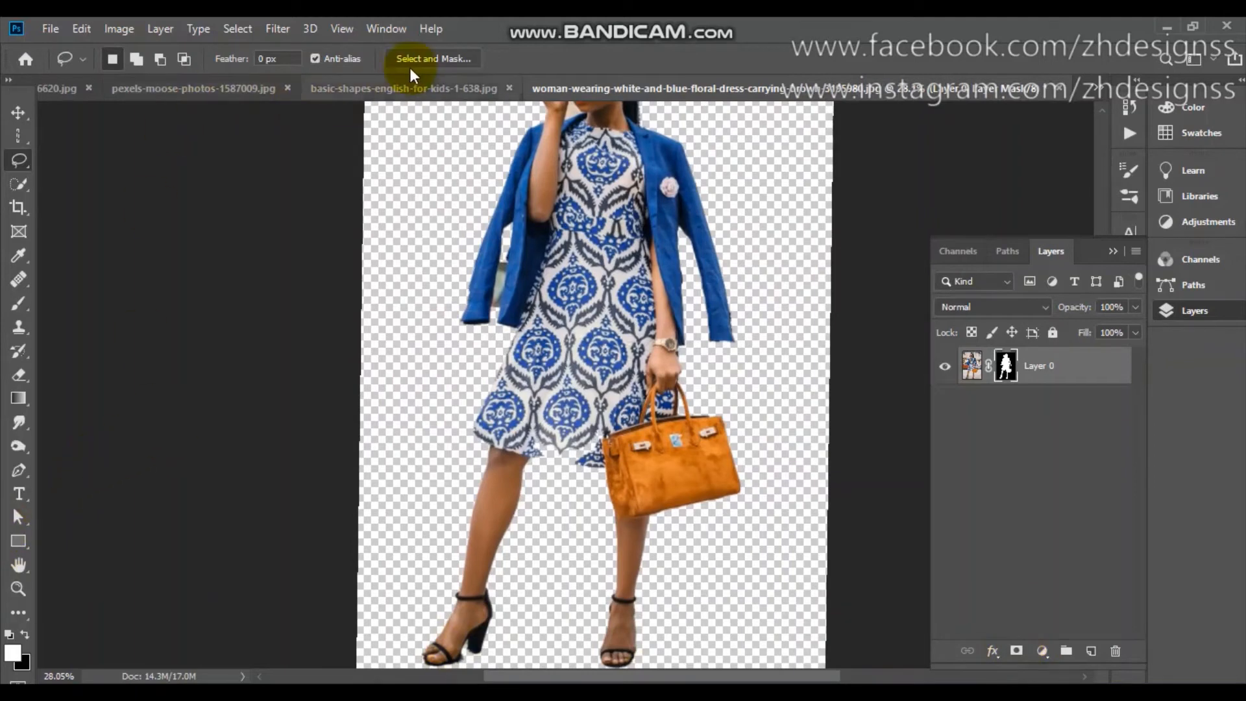
click(398, 86)
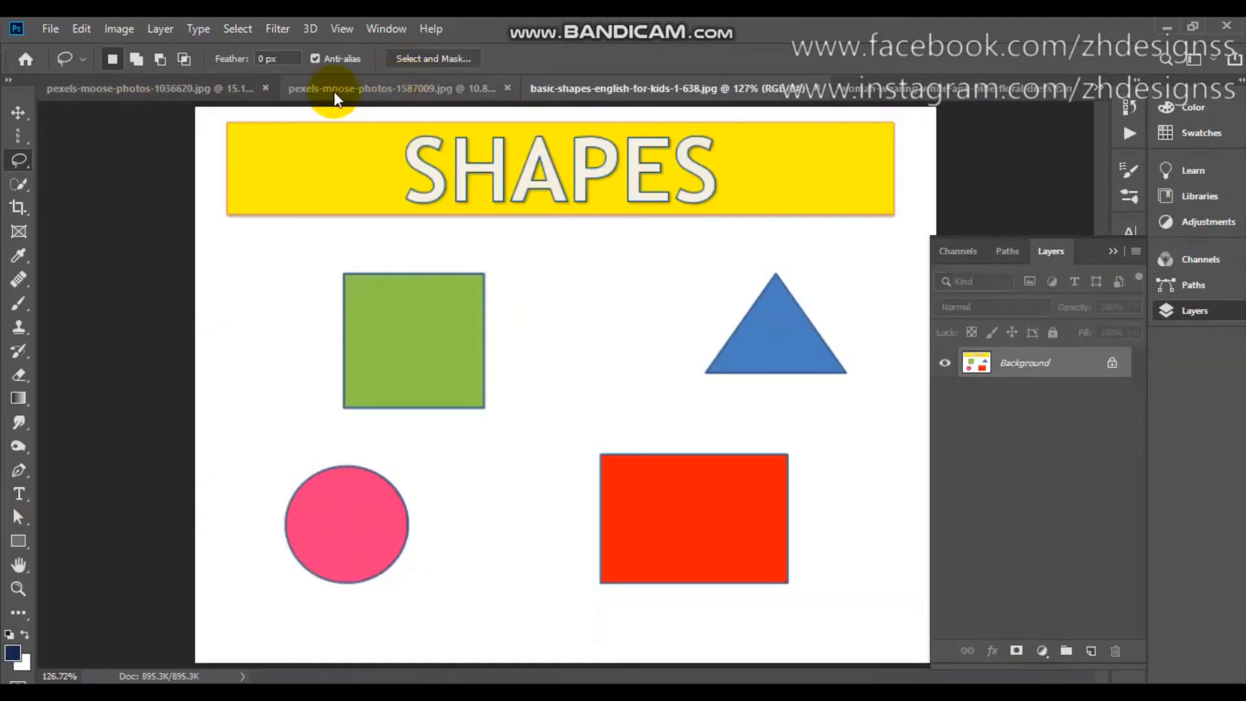
Switch to pexels-moose-photos-1036620.jpg and delete the layer mask from Layer 0.
click(174, 100)
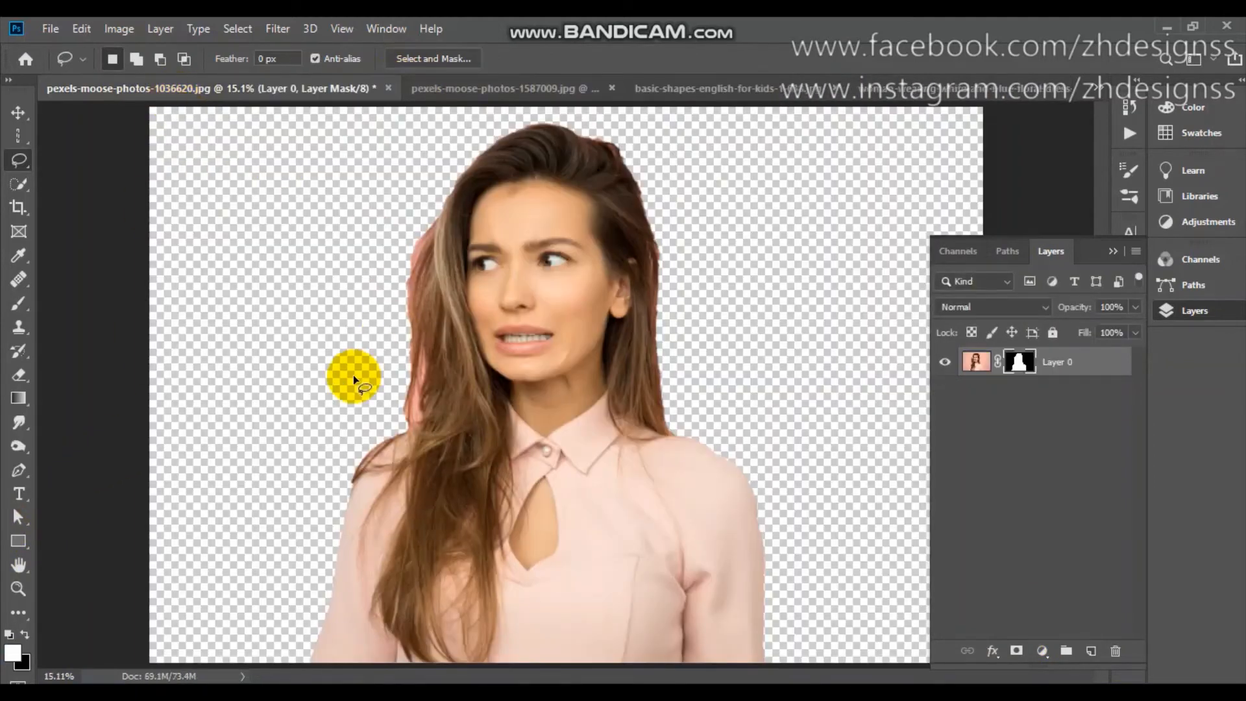
right_click(1031, 370)
click(1063, 406)
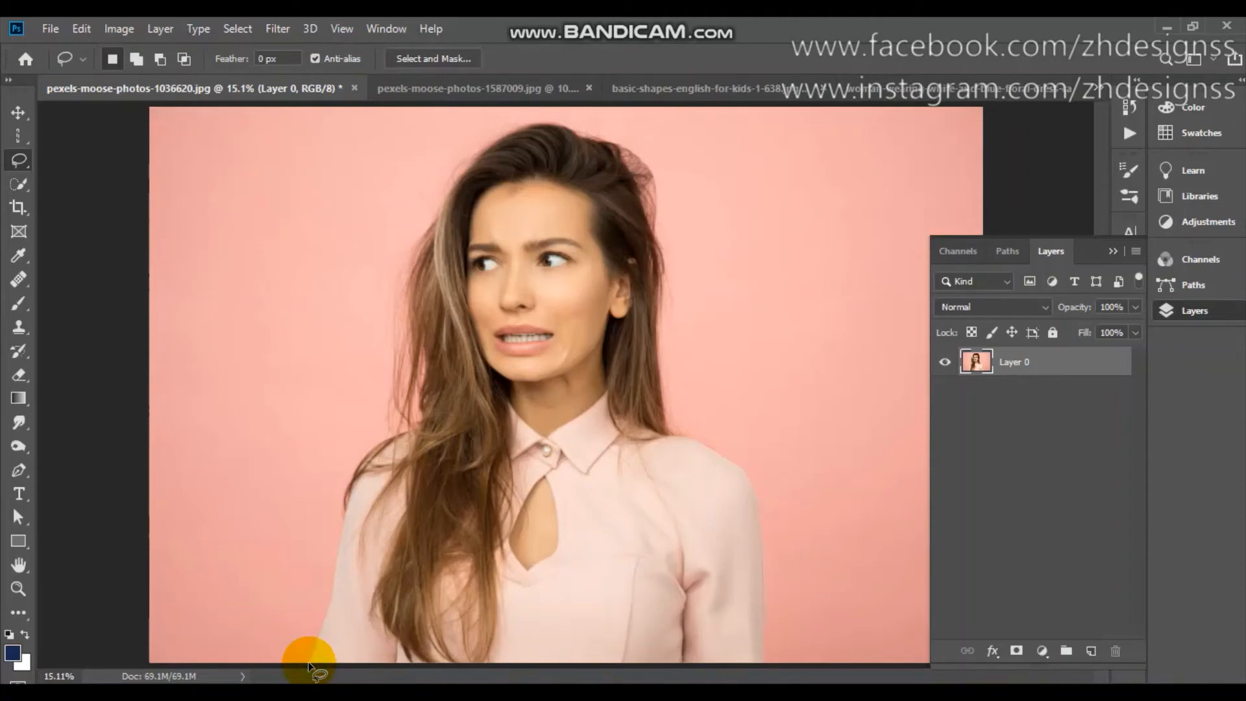
Trace a freehand selection around the woman's arms, hair and shoulders with the Lasso Tool and close it along the photo's lower edge.
drag(309, 665, 323, 629)
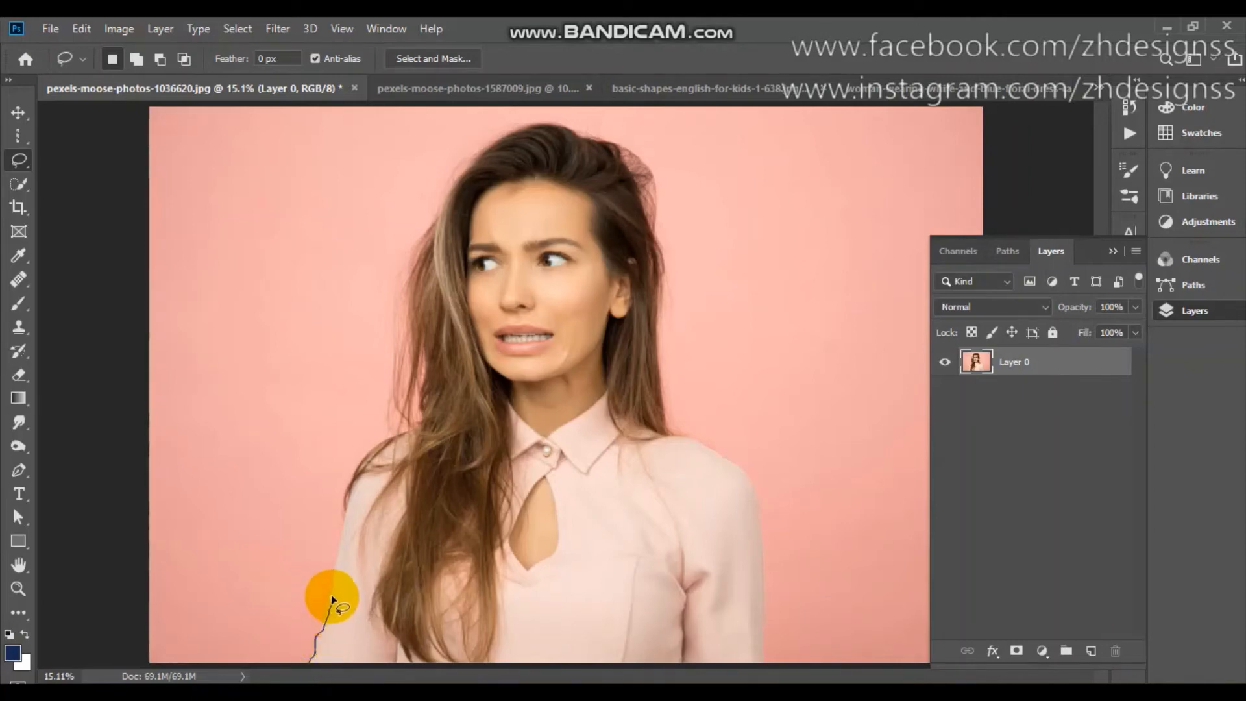
mouse_move(331, 578)
mouse_down()
mouse_move(348, 472)
mouse_move(419, 409)
mouse_up()
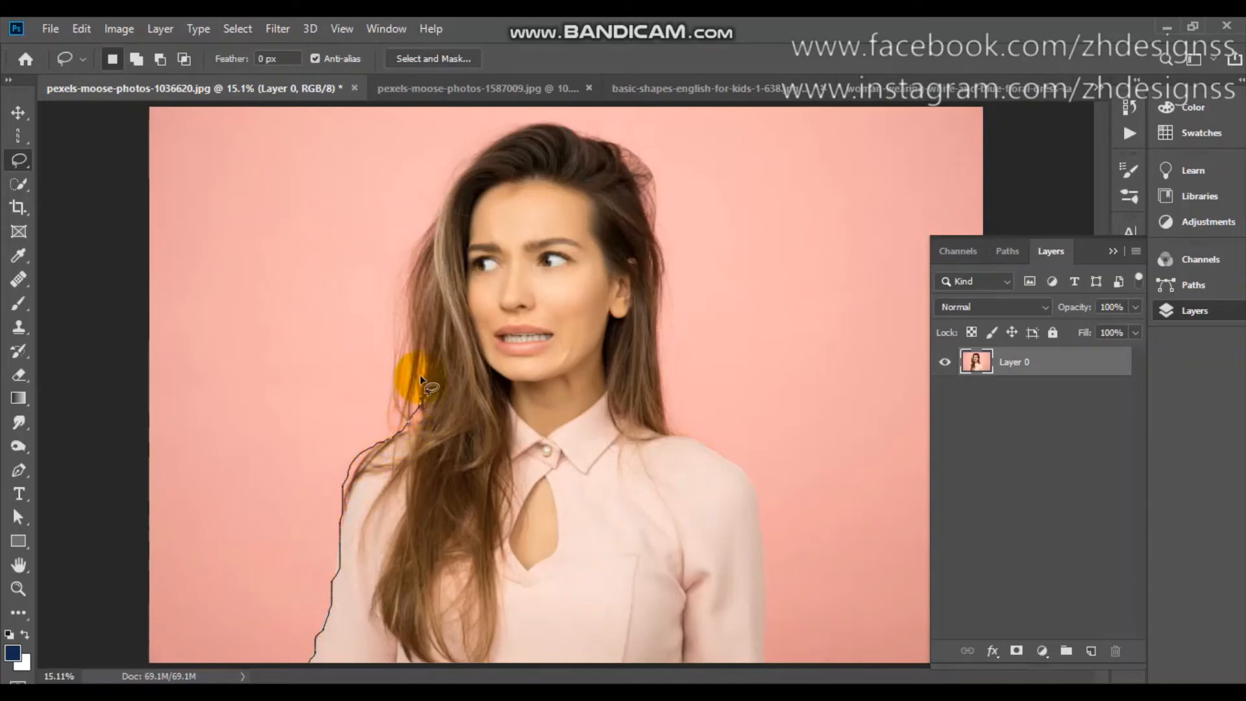
drag(419, 338, 414, 263)
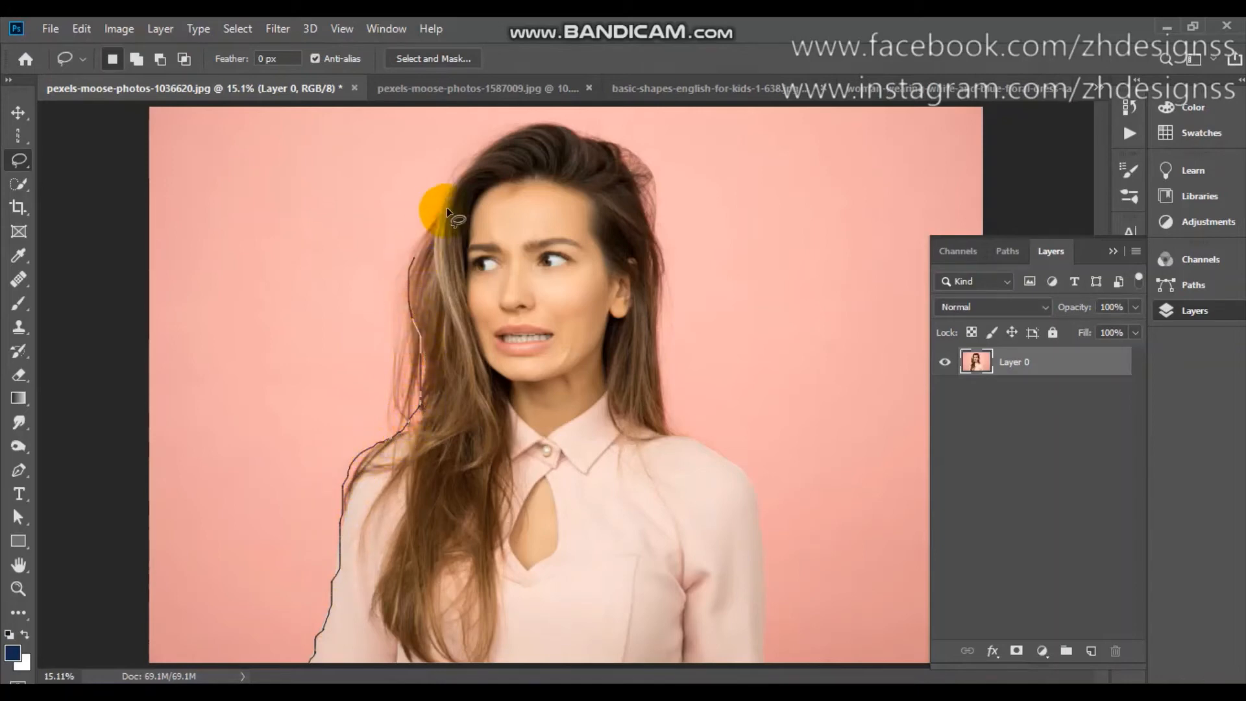
mouse_move(447, 207)
mouse_down()
mouse_move(443, 189)
mouse_move(516, 108)
mouse_move(541, 120)
mouse_move(523, 123)
mouse_up()
mouse_move(499, 141)
mouse_down()
mouse_move(583, 136)
mouse_move(637, 184)
mouse_up()
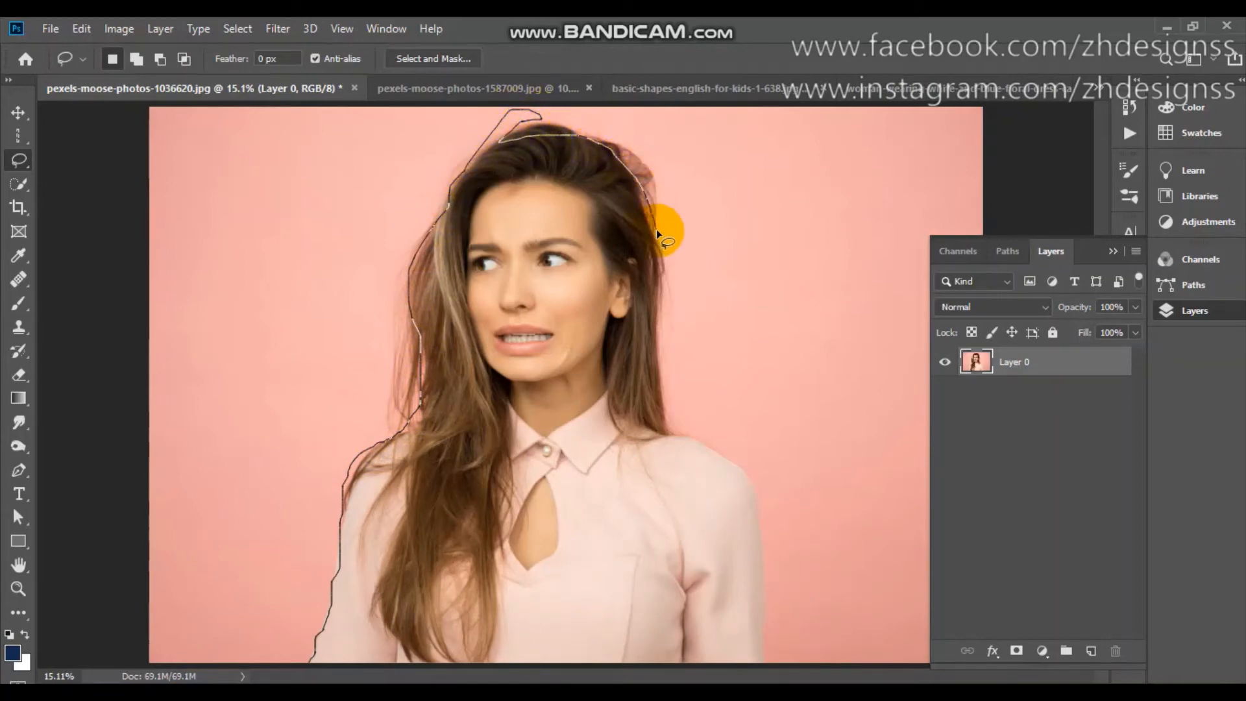
drag(661, 353, 680, 438)
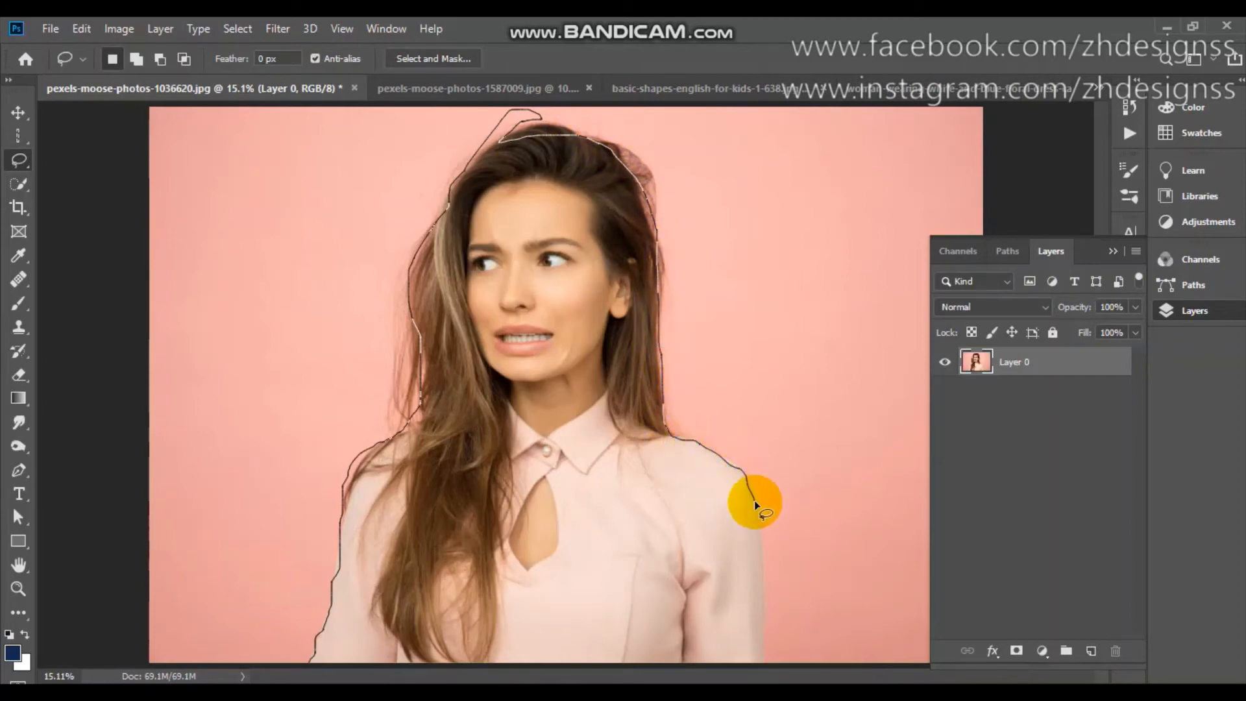
mouse_move(764, 617)
mouse_down()
mouse_move(764, 669)
mouse_move(300, 675)
mouse_up()
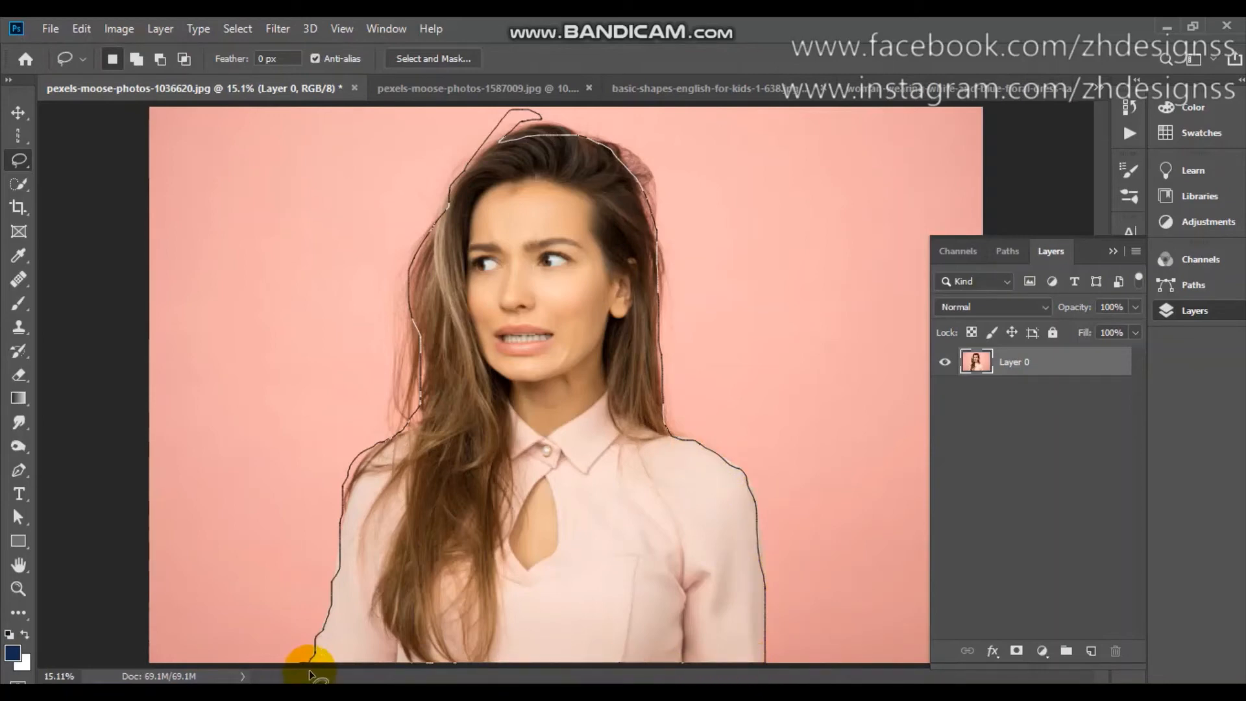
drag(309, 669, 310, 672)
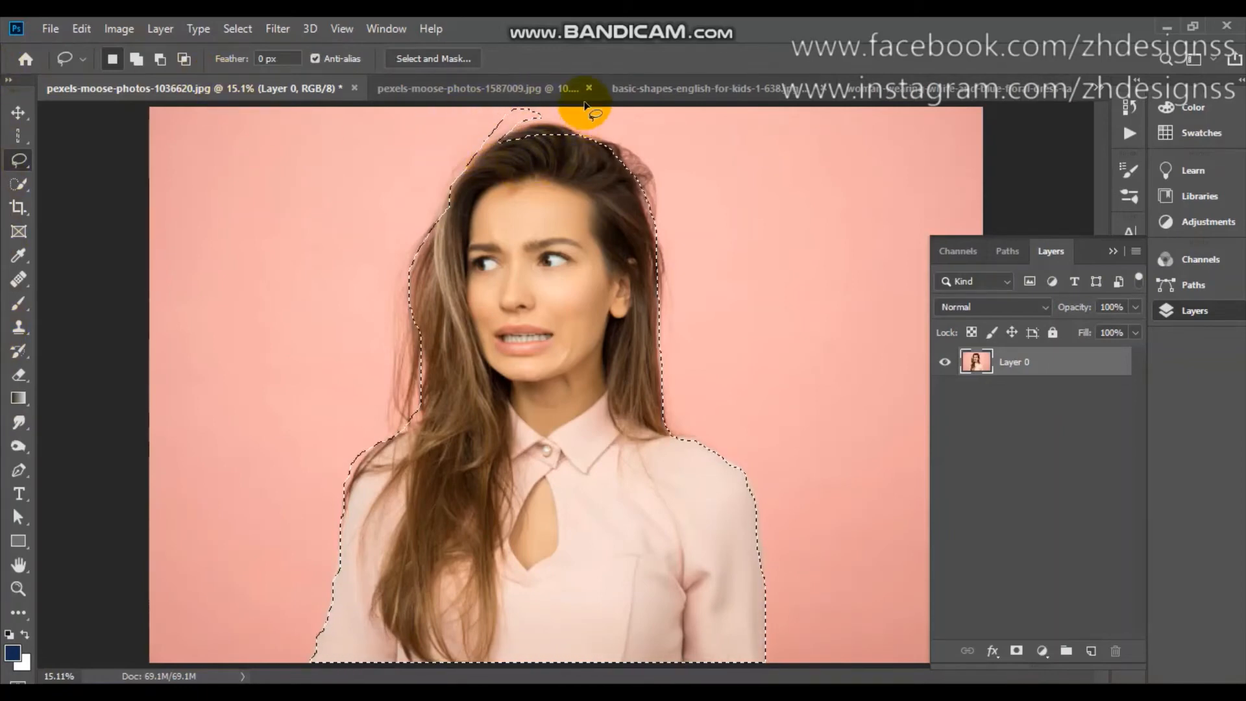
Subtract the stray area above the woman's hair from the lasso selection.
click(154, 63)
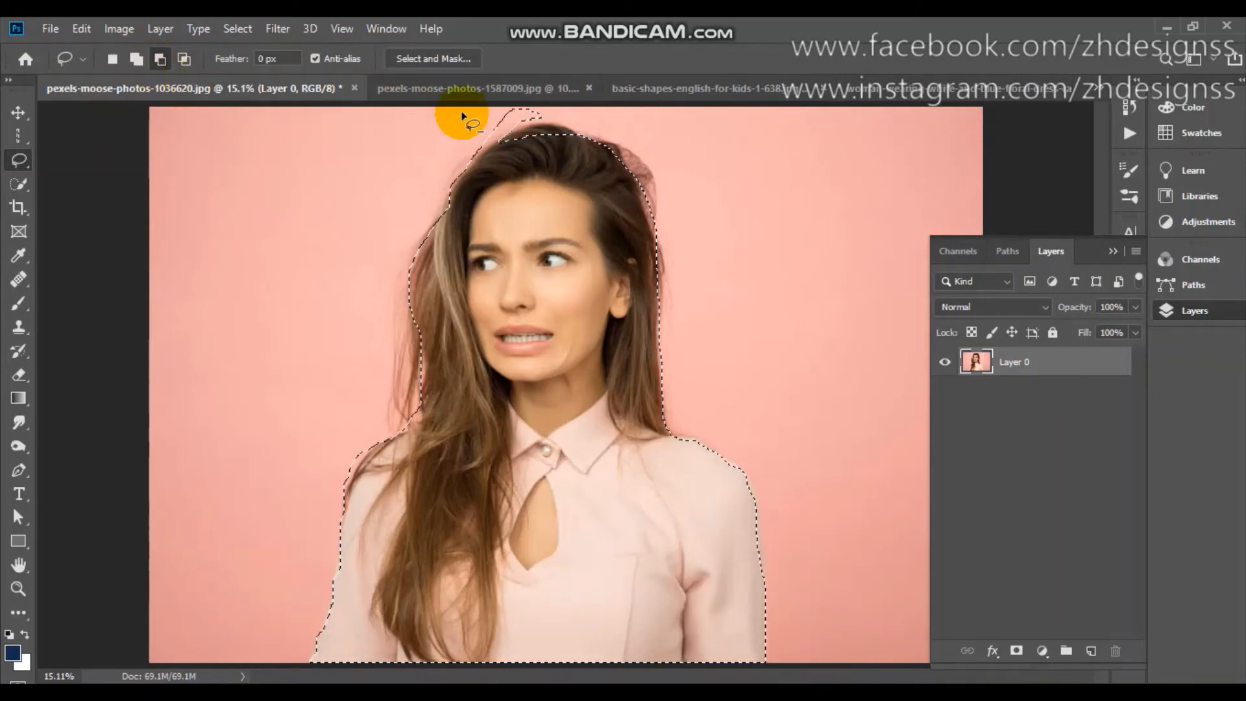
mouse_move(471, 136)
mouse_down()
mouse_move(482, 157)
mouse_move(471, 155)
mouse_move(541, 119)
mouse_move(502, 107)
mouse_move(458, 150)
mouse_move(479, 158)
mouse_up()
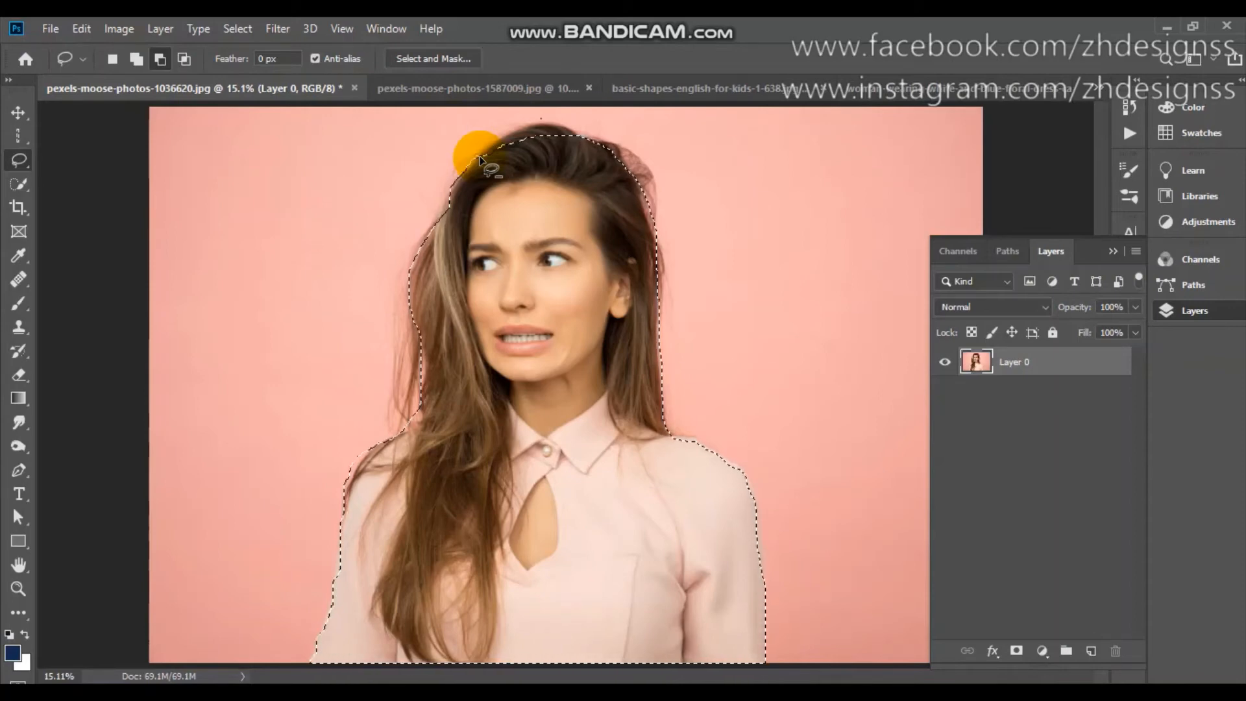
click(134, 59)
click(184, 62)
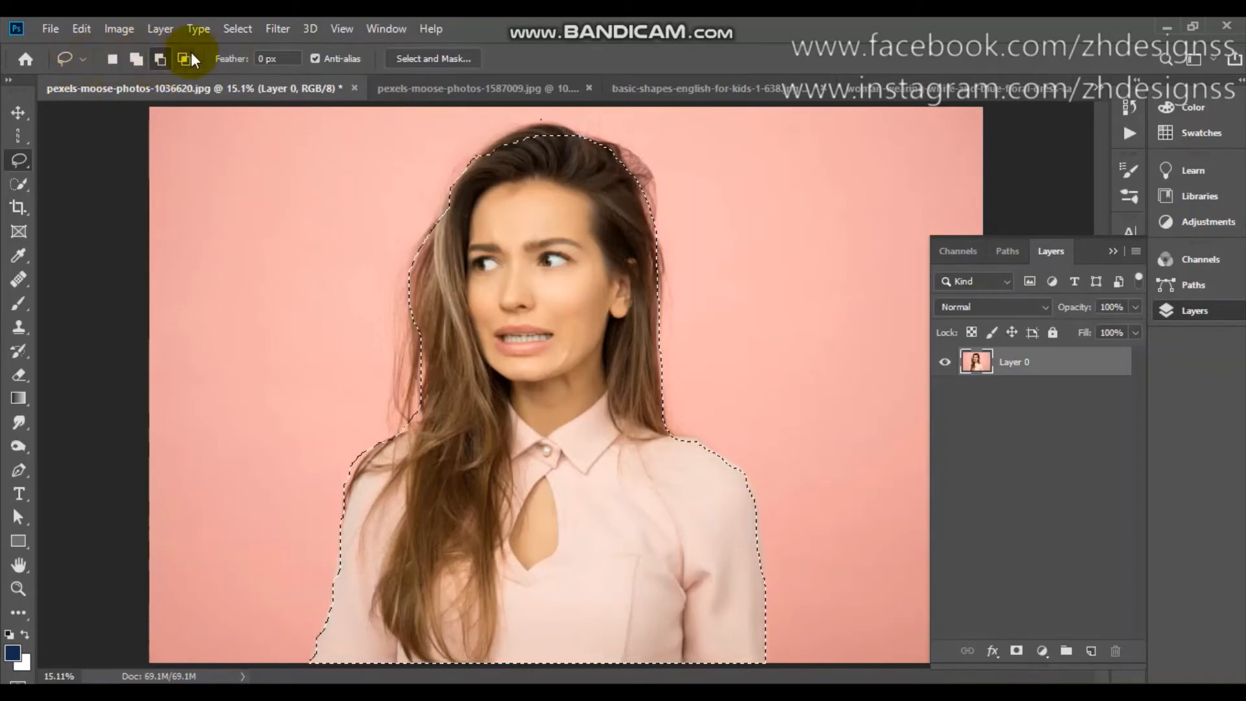
Replace the selection with an angular Polygonal Lasso outline on the pink background beside the woman's arm and delete the enclosed area.
right_click(19, 167)
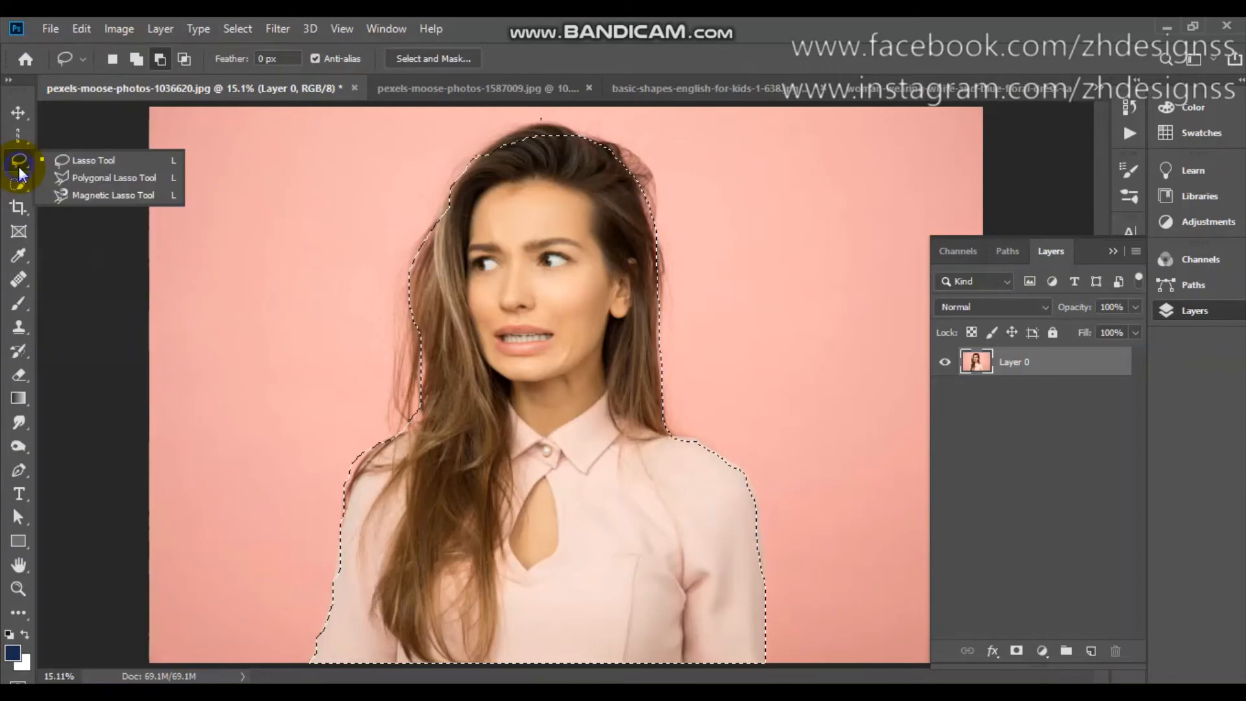
click(109, 177)
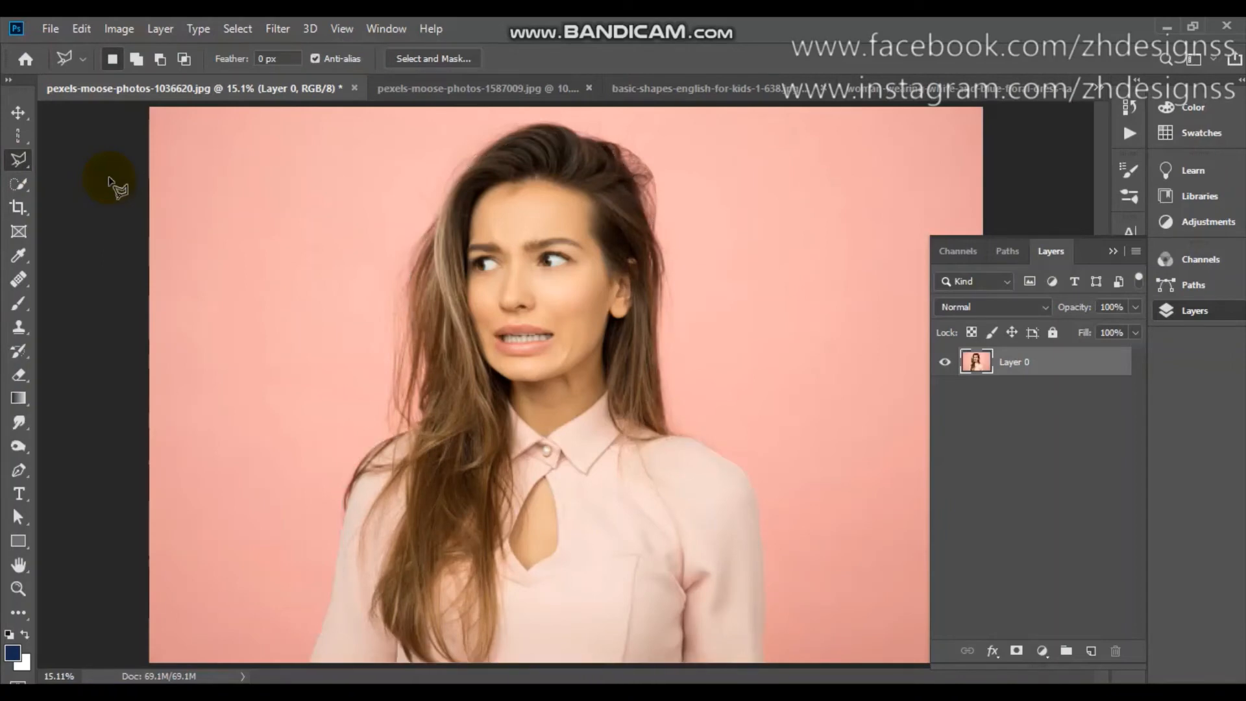
click(308, 661)
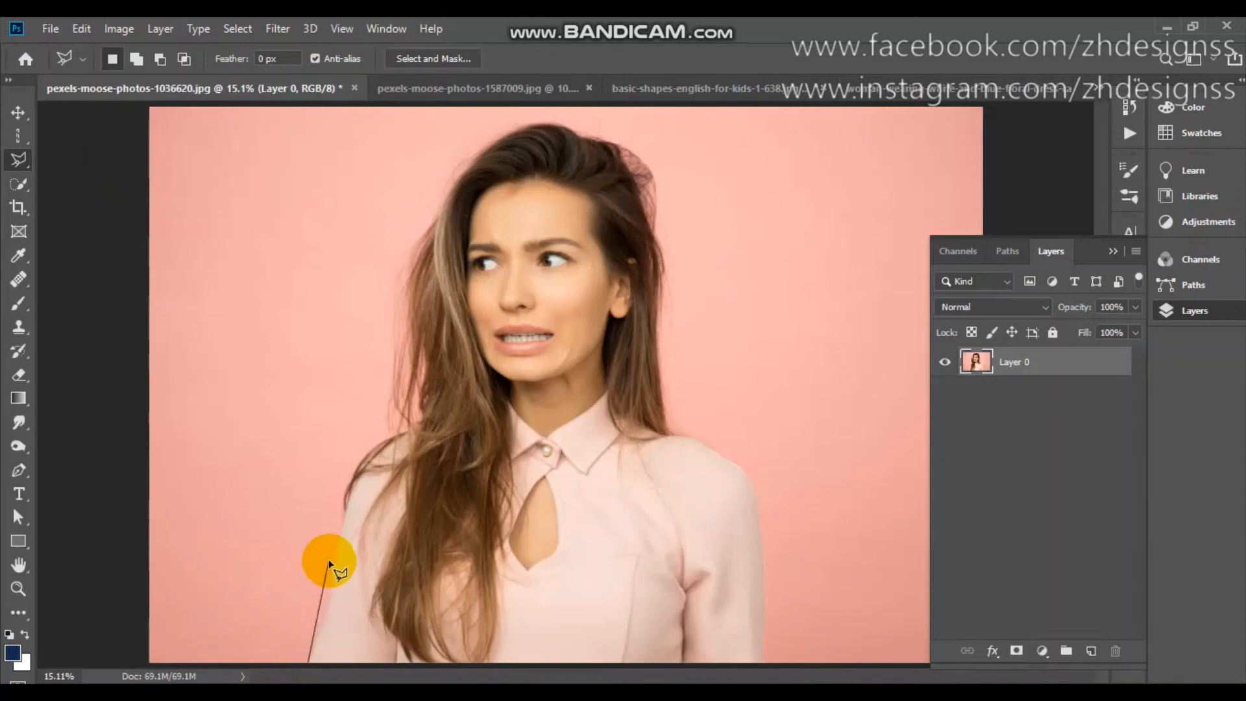
click(331, 600)
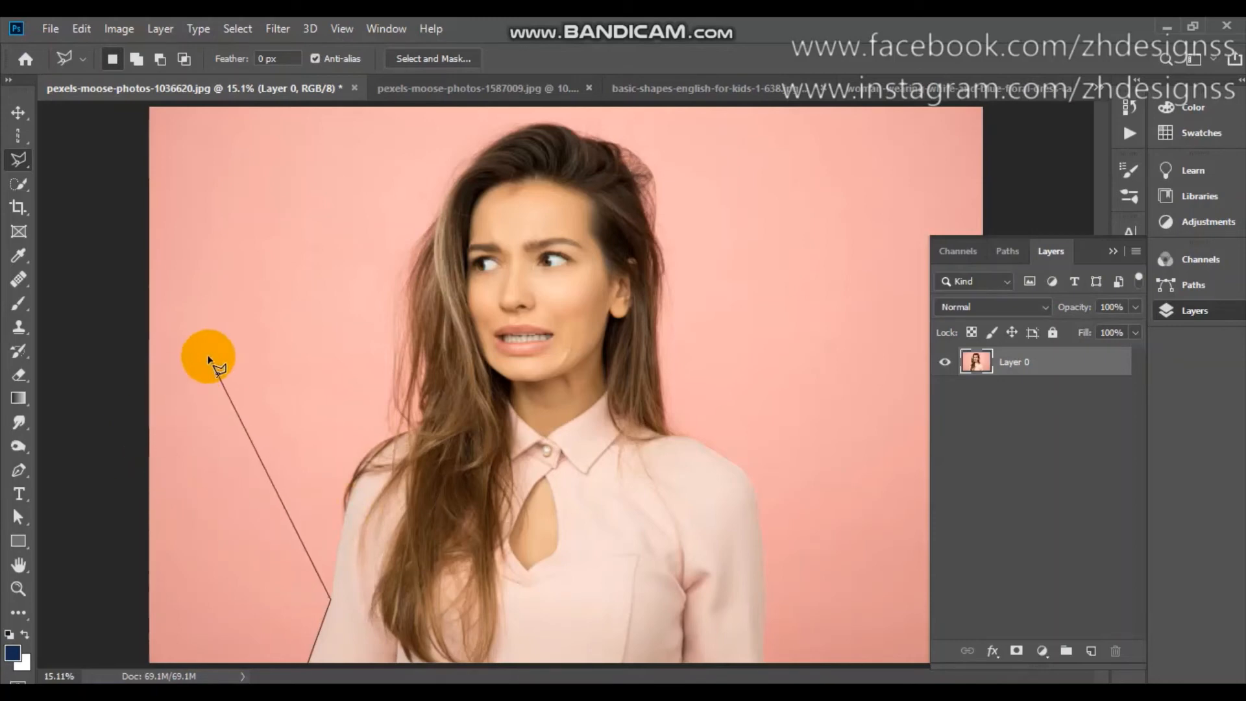
click(209, 356)
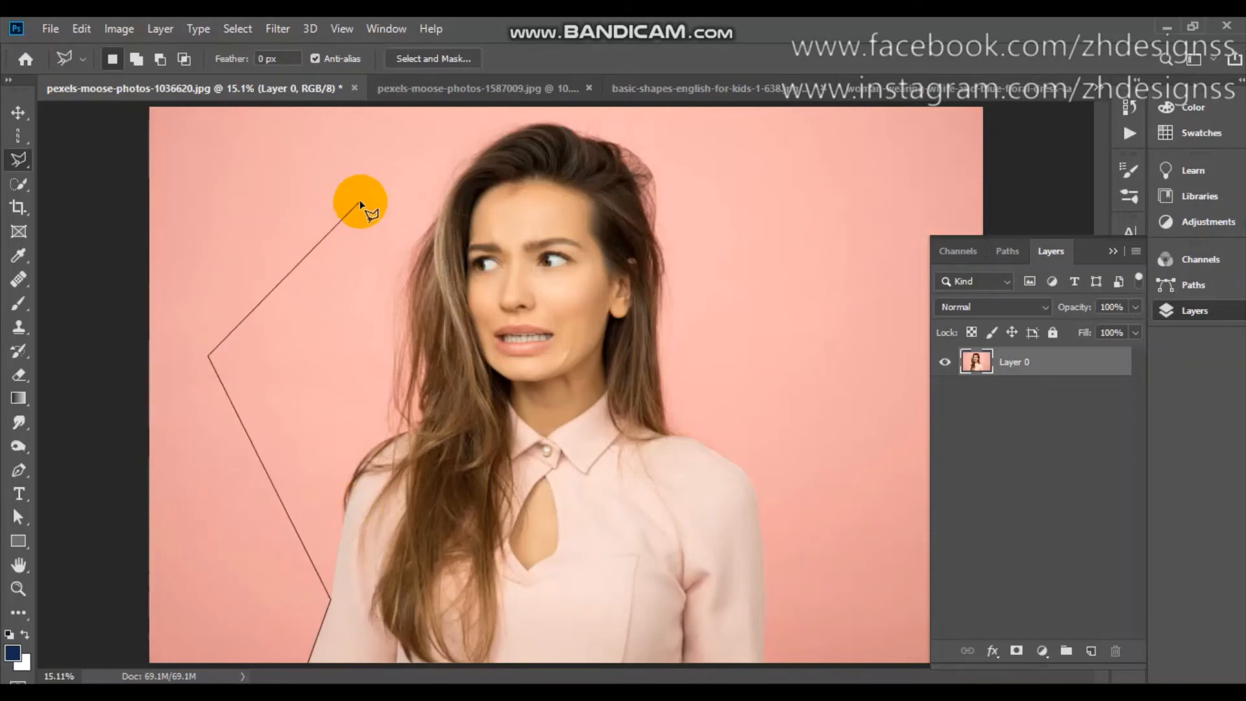
click(331, 172)
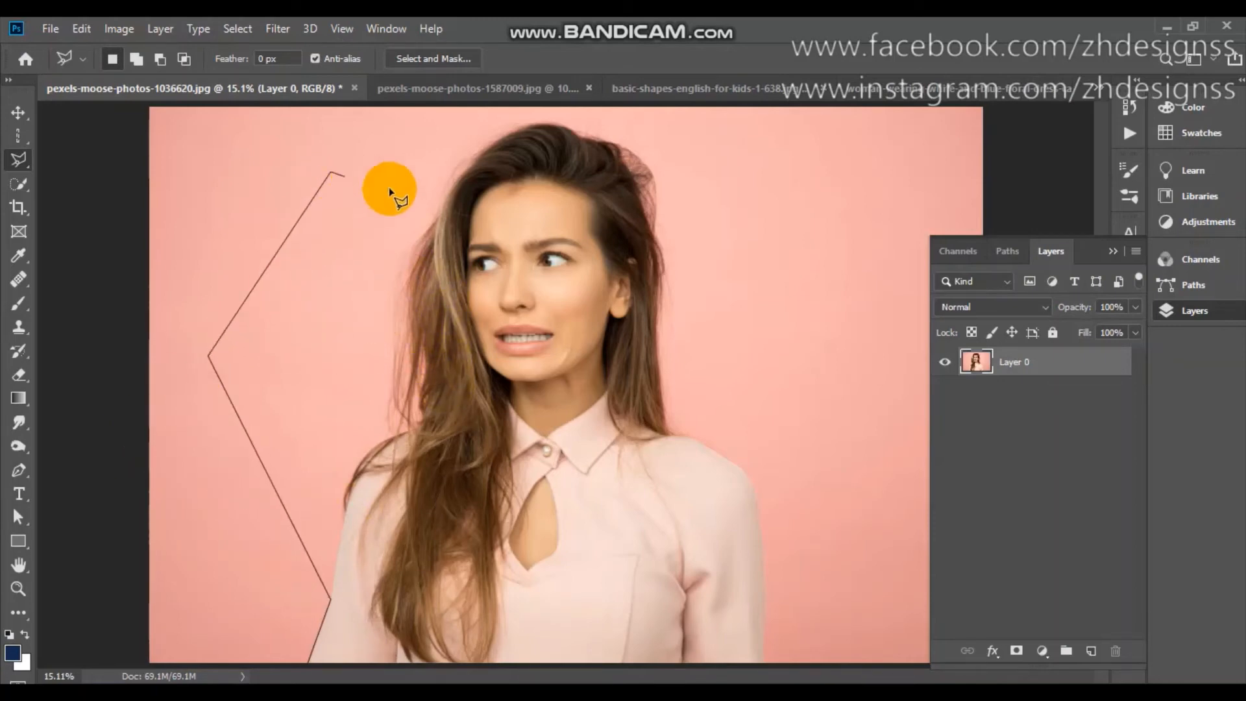
click(441, 284)
click(316, 375)
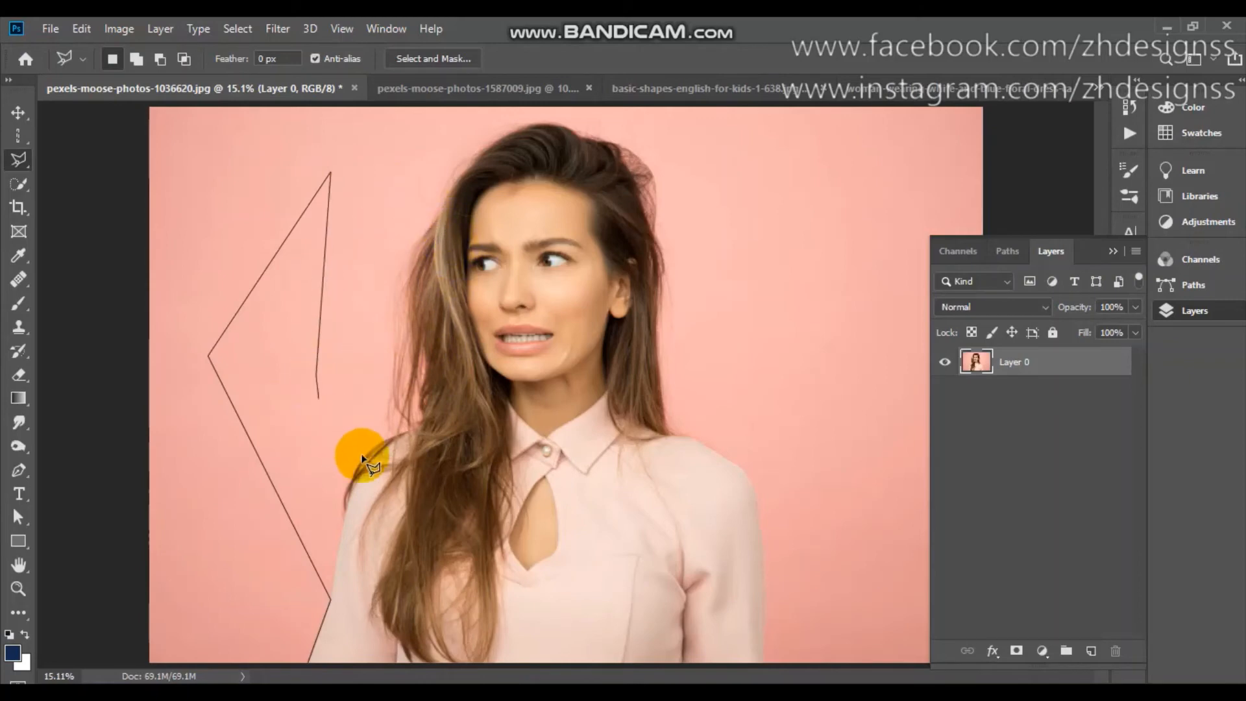
click(338, 543)
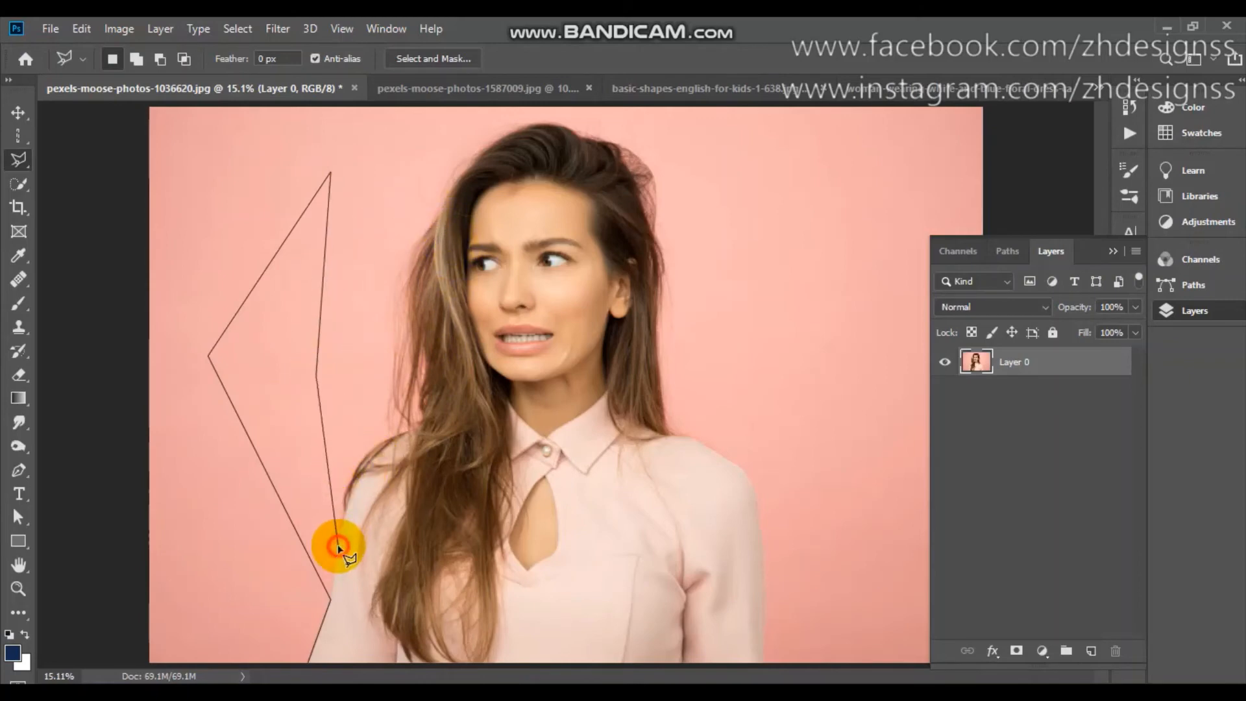
double_click(310, 663)
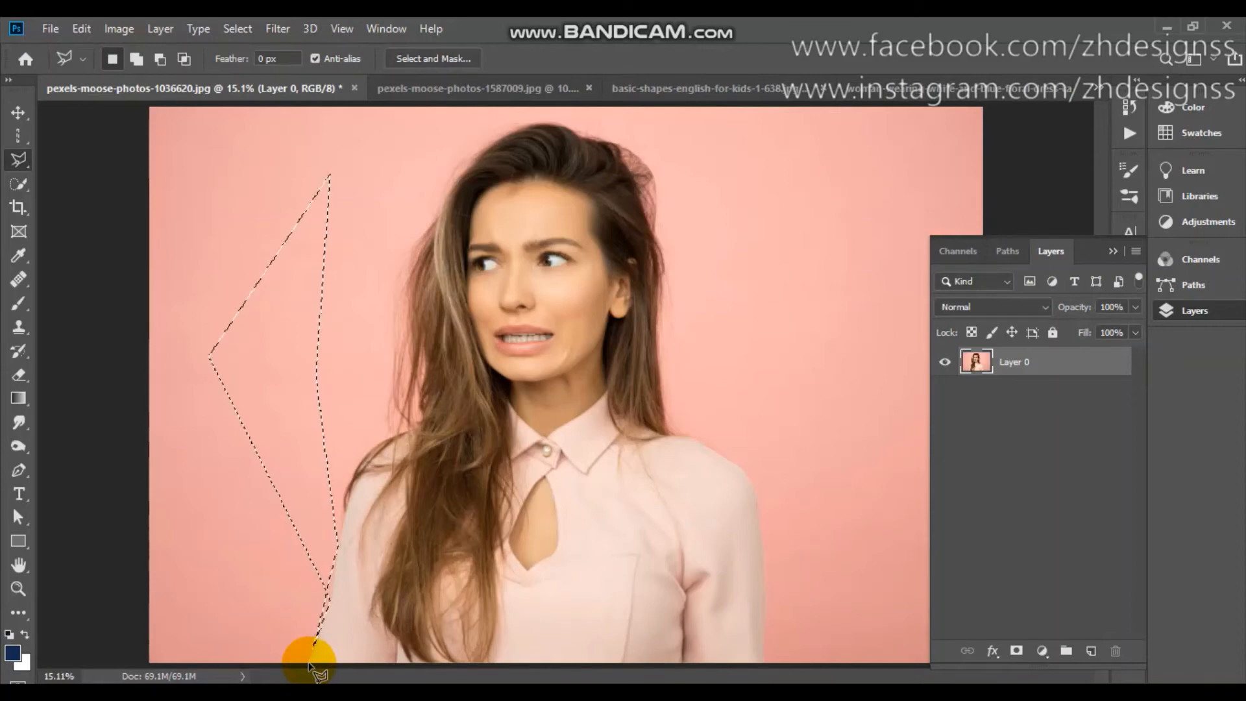
key(Delete)
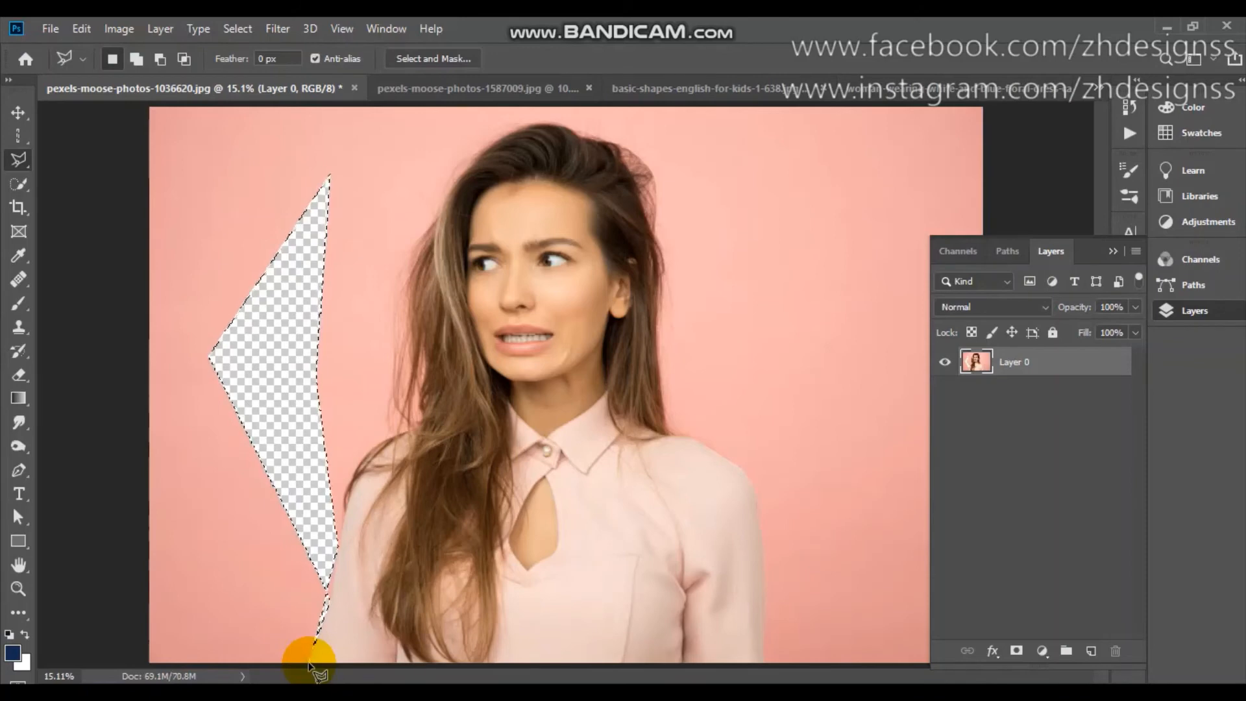
Undo the deletion of the background area and clear the polygonal selection.
key(ctrl+z)
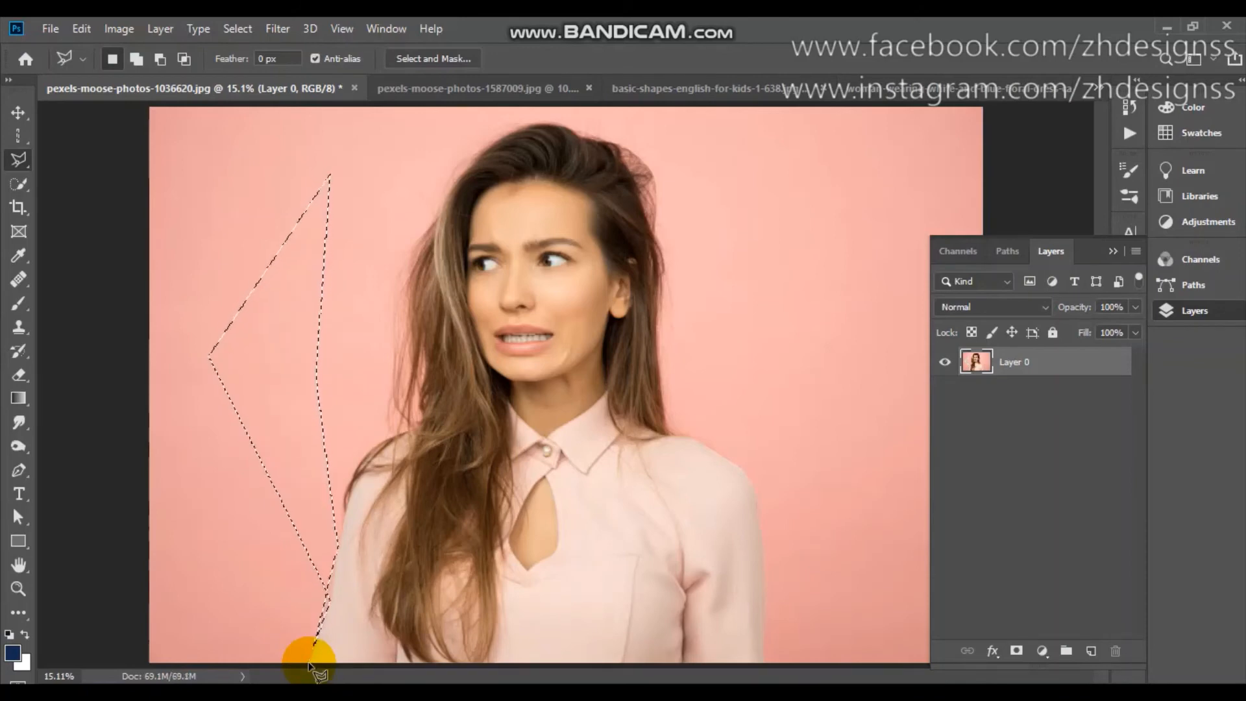
key(ctrl+d)
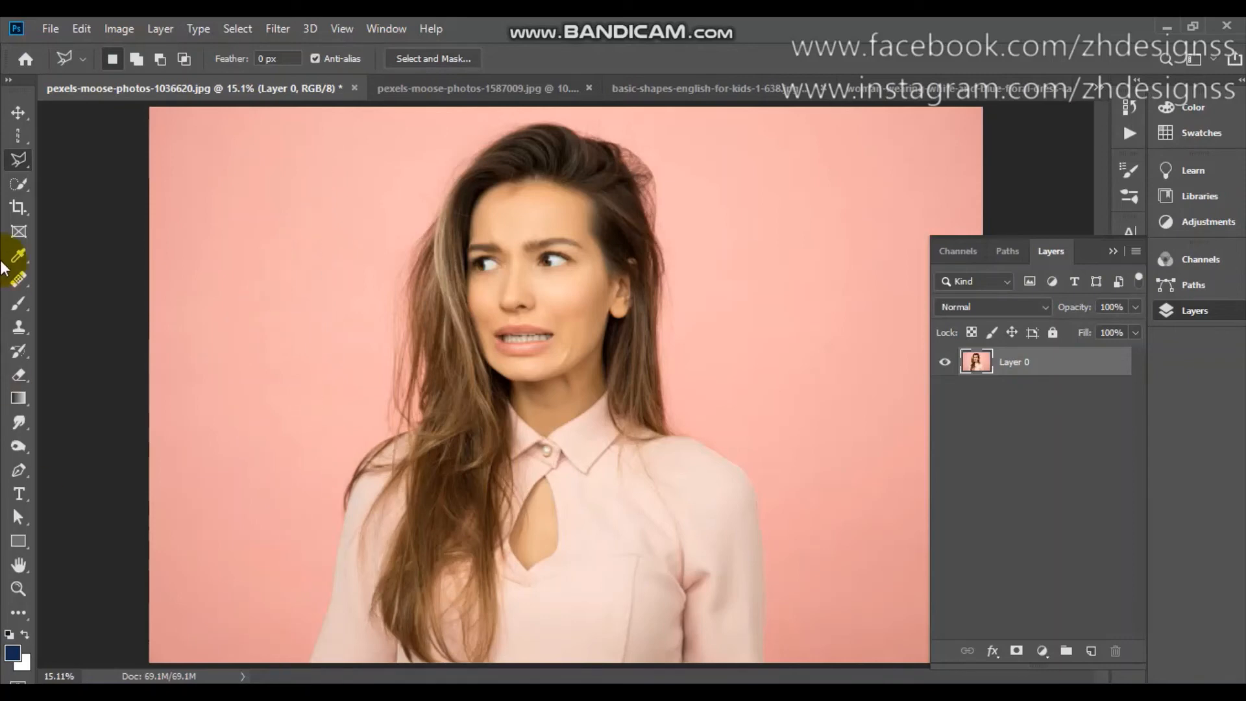
Trace the woman's outline with the Magnetic Lasso Tool at 10 px width, 10% contrast and frequency 57, closing it into a selection.
right_click(17, 170)
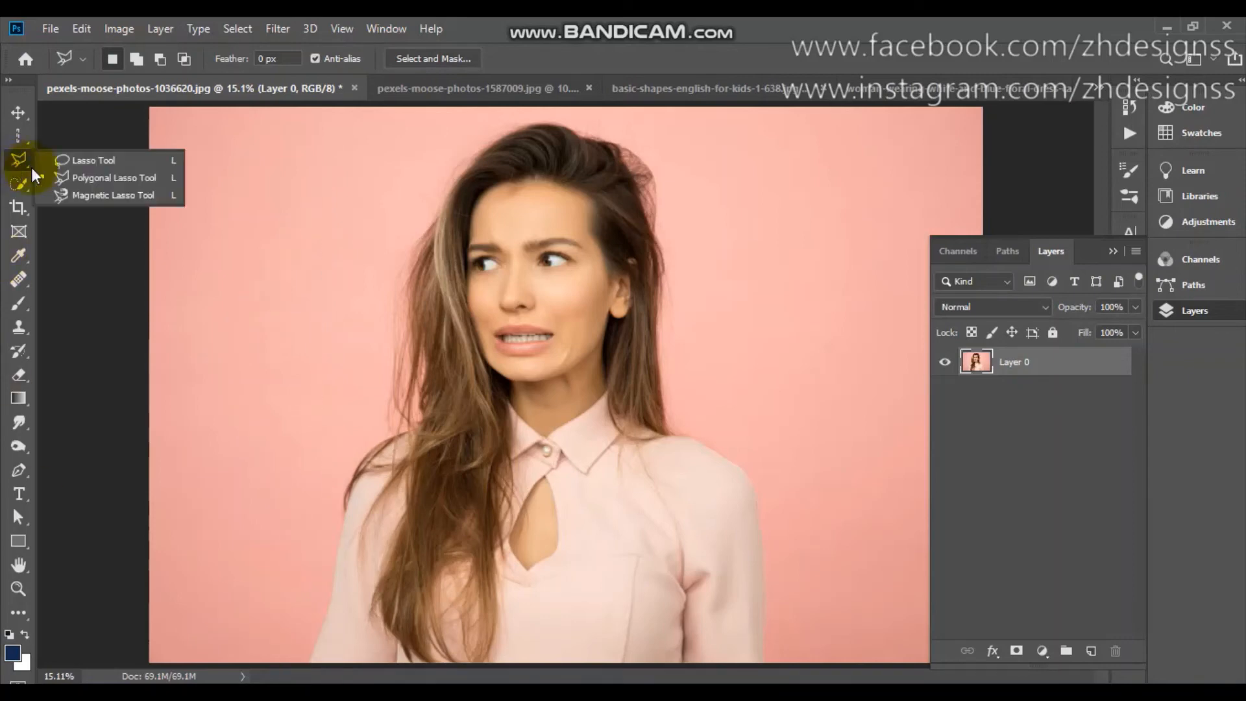
click(78, 196)
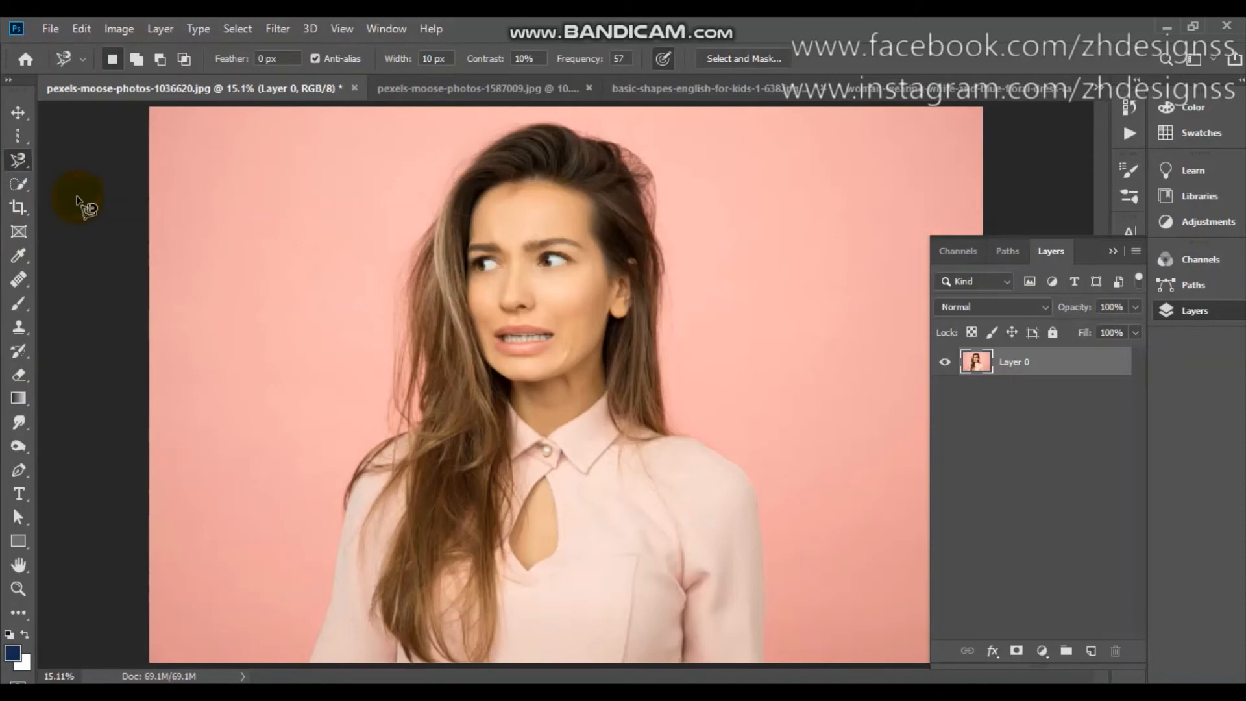
click(312, 567)
click(308, 663)
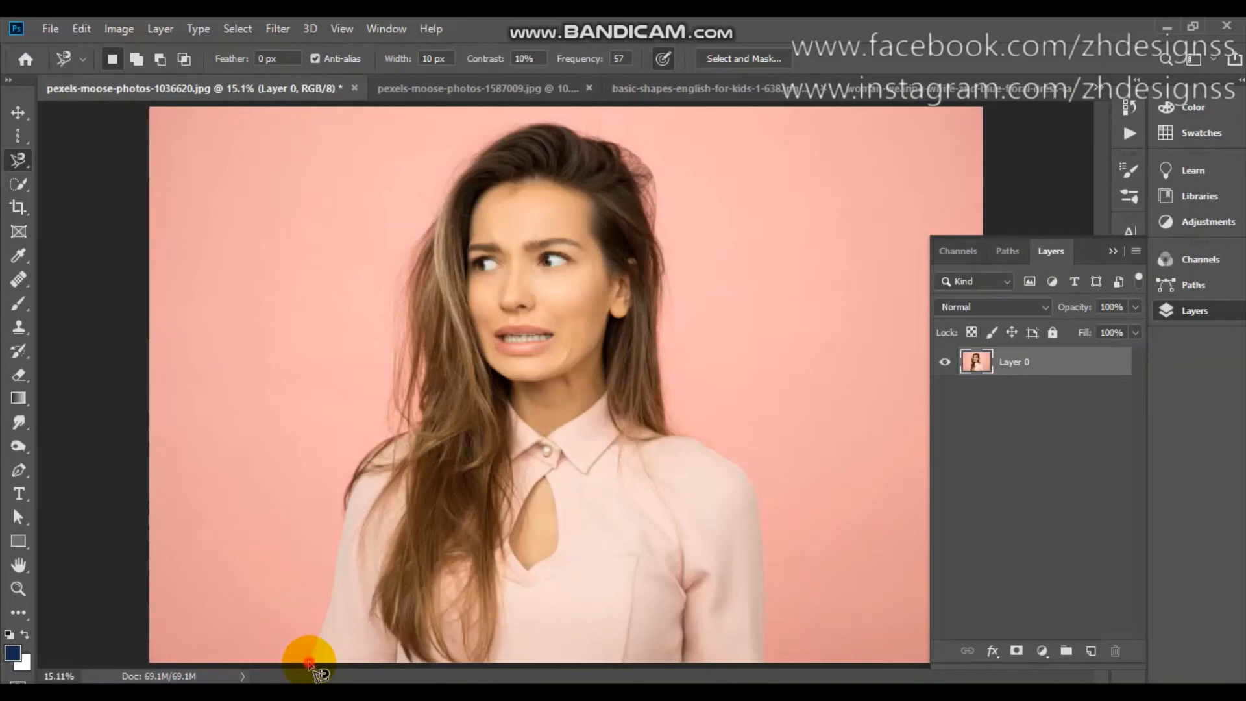
mouse_move(309, 663)
mouse_down()
mouse_move(345, 500)
mouse_move(364, 461)
mouse_move(425, 418)
mouse_move(406, 349)
mouse_move(411, 249)
mouse_move(462, 164)
mouse_move(522, 133)
mouse_move(568, 133)
mouse_move(645, 161)
mouse_move(629, 159)
mouse_move(645, 170)
mouse_move(651, 205)
mouse_move(664, 415)
mouse_move(765, 517)
mouse_move(770, 643)
mouse_move(640, 668)
mouse_move(310, 668)
mouse_move(130, 459)
mouse_move(287, 642)
mouse_up()
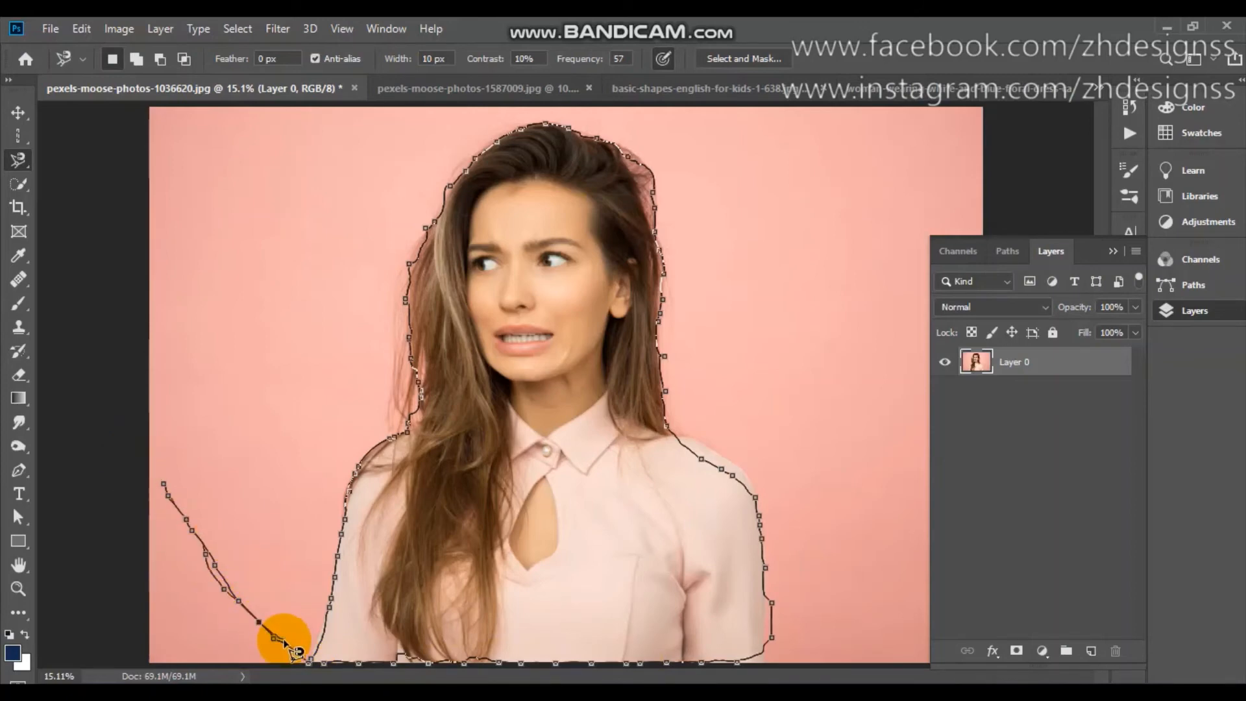
mouse_move(285, 642)
mouse_down()
mouse_move(317, 664)
mouse_move(305, 652)
mouse_move(301, 667)
mouse_move(337, 664)
mouse_move(288, 622)
mouse_move(279, 576)
mouse_move(309, 665)
mouse_up()
double_click(310, 665)
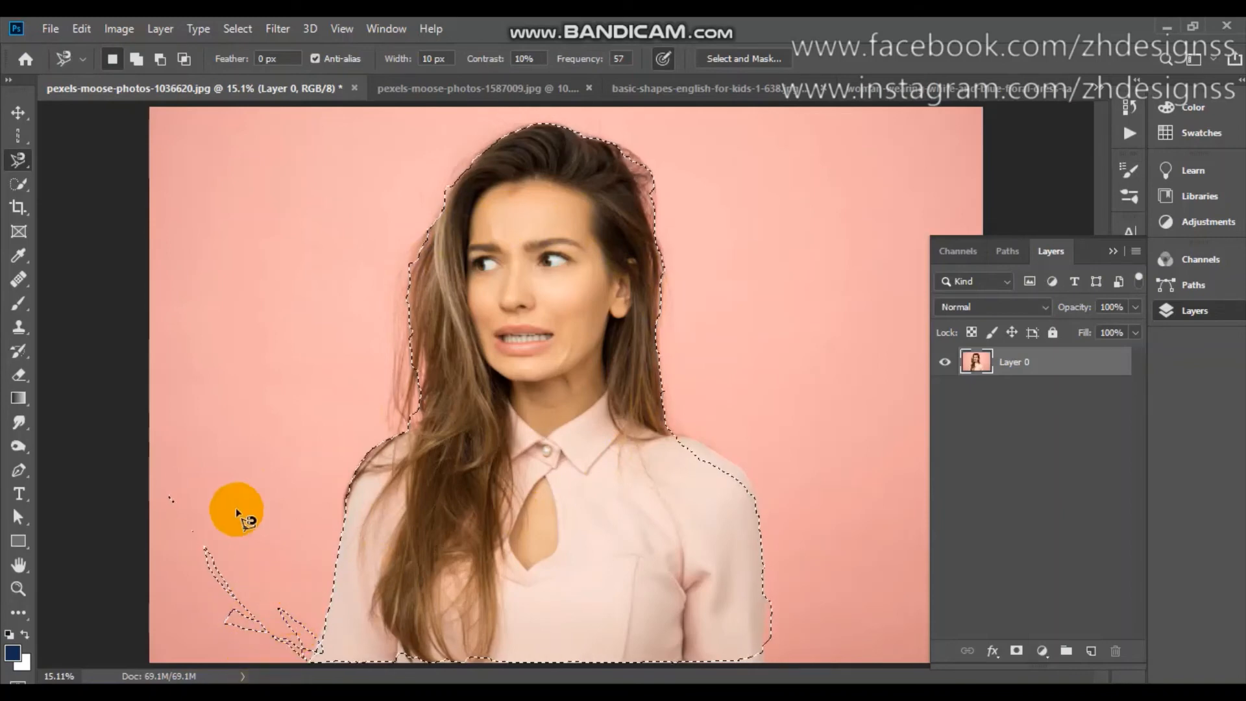
Subtract the stray background slivers beside the woman's lower arm from the selection with a Magnetic Lasso loop.
click(161, 58)
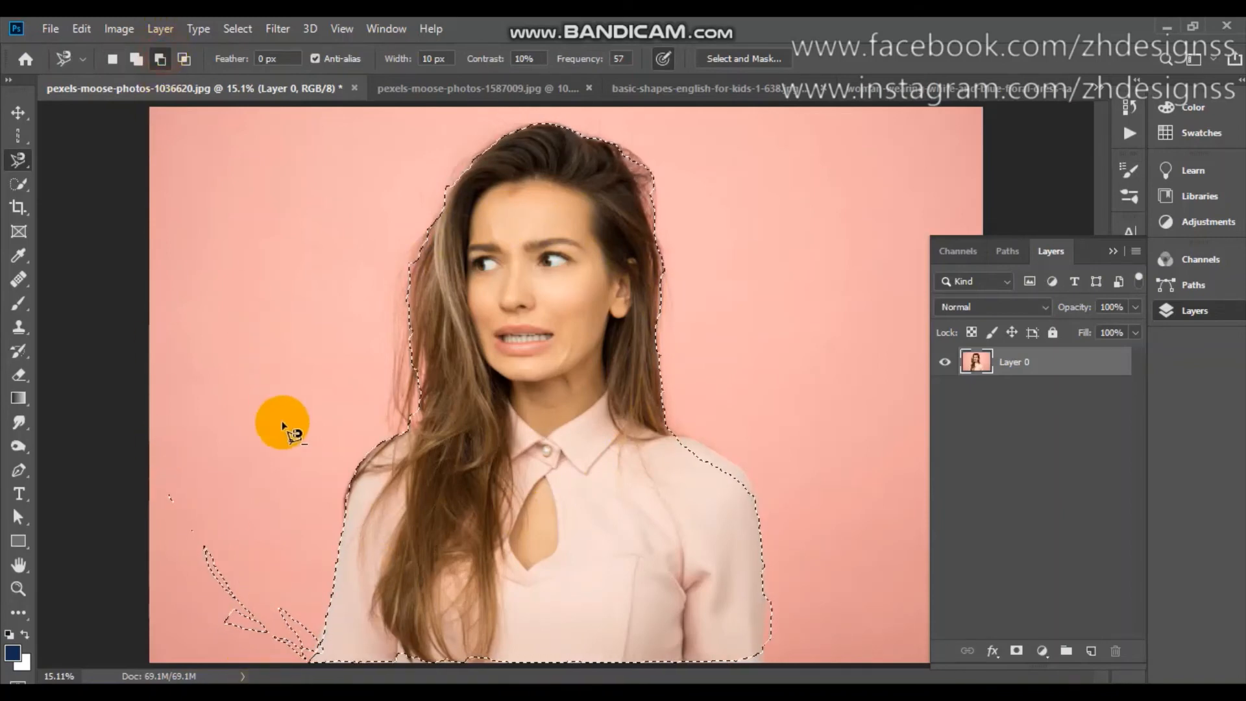
click(194, 647)
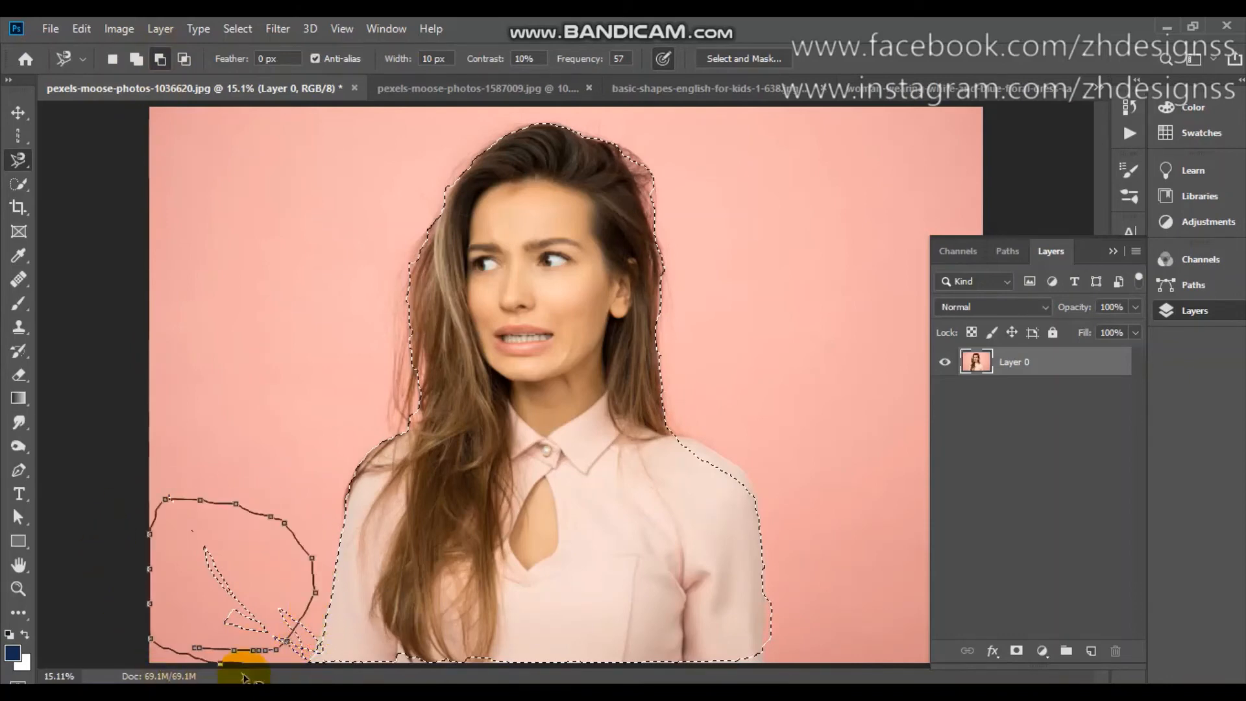
click(195, 649)
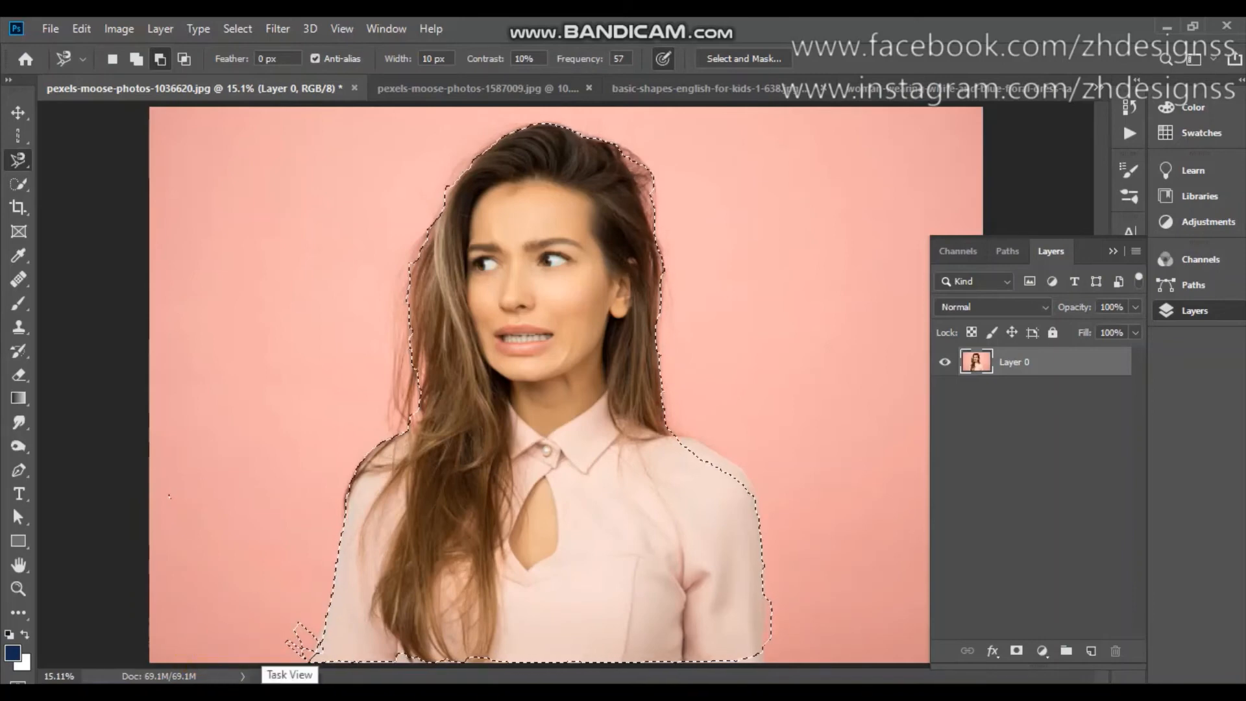
click(229, 506)
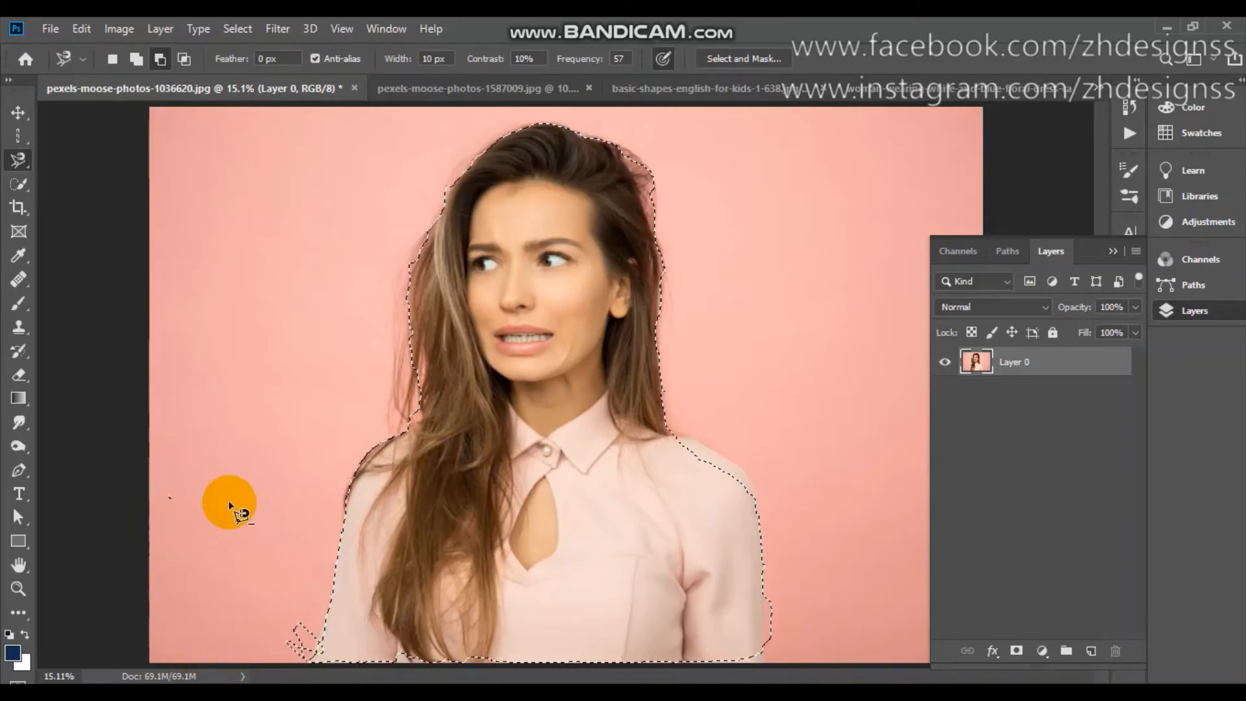
Add a layer mask to Layer 0 from the magnetic lasso selection and undo it.
click(1016, 649)
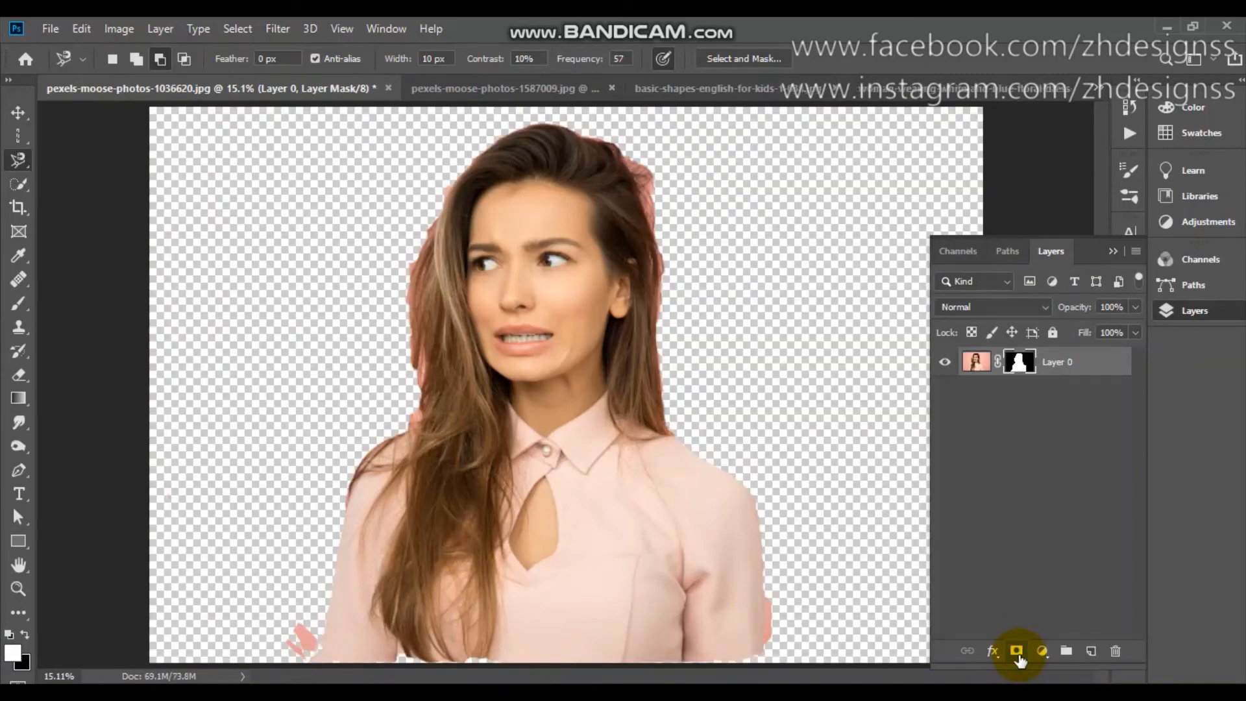
key(ctrl+z)
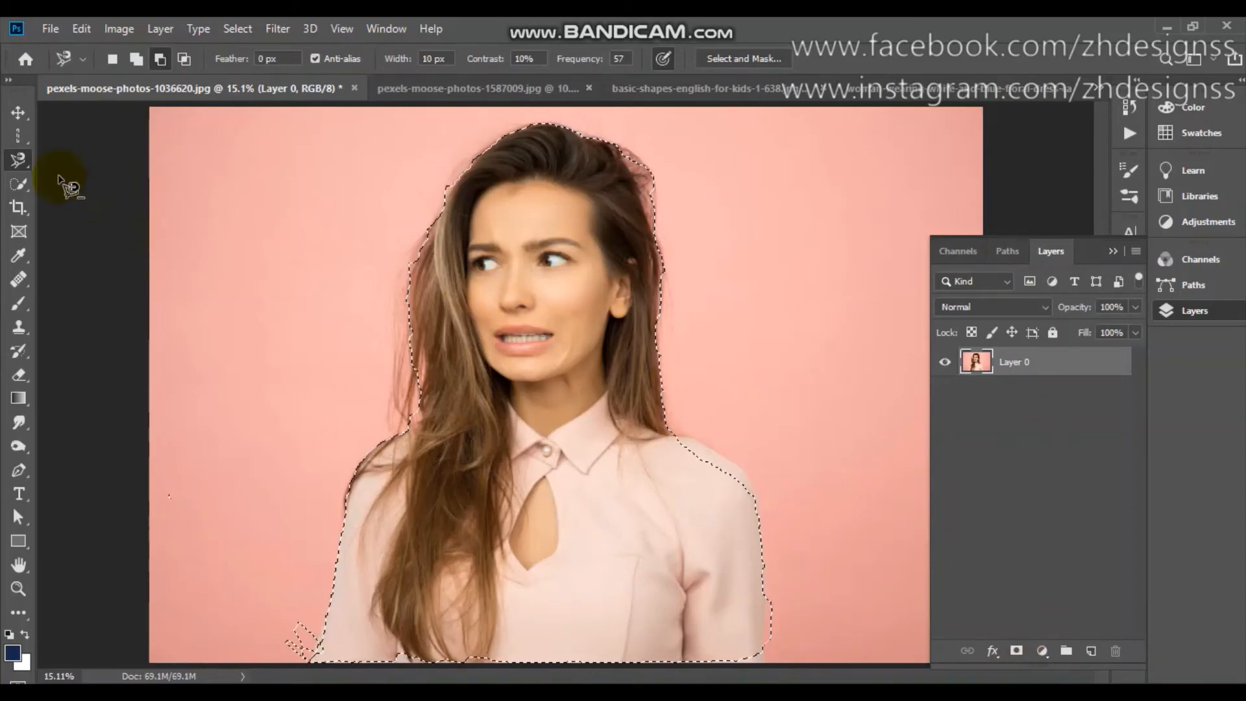
Clear the magnetic lasso selection around the woman.
right_click(21, 156)
click(605, 279)
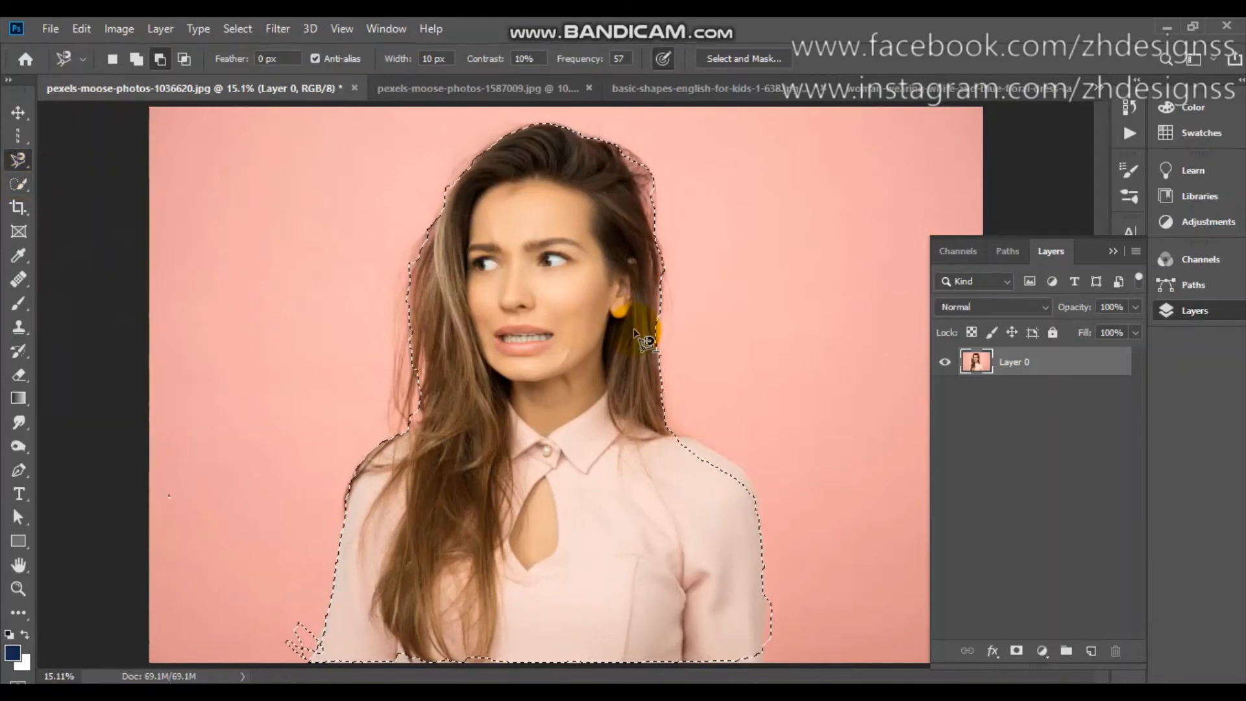
key(ctrl+d)
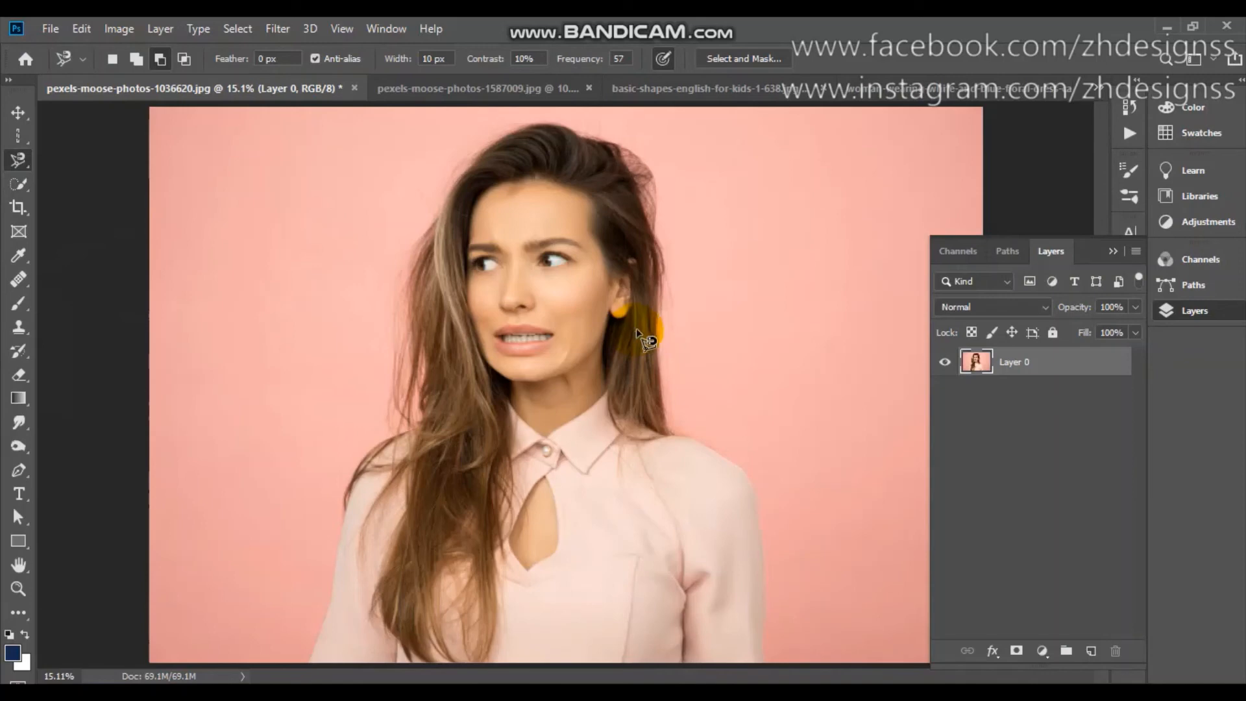
Trace the pink circle in basic-shapes-english-for-kids-1-638.jpg with a closed four-anchor path using the Pen Tool in Path mode.
click(19, 473)
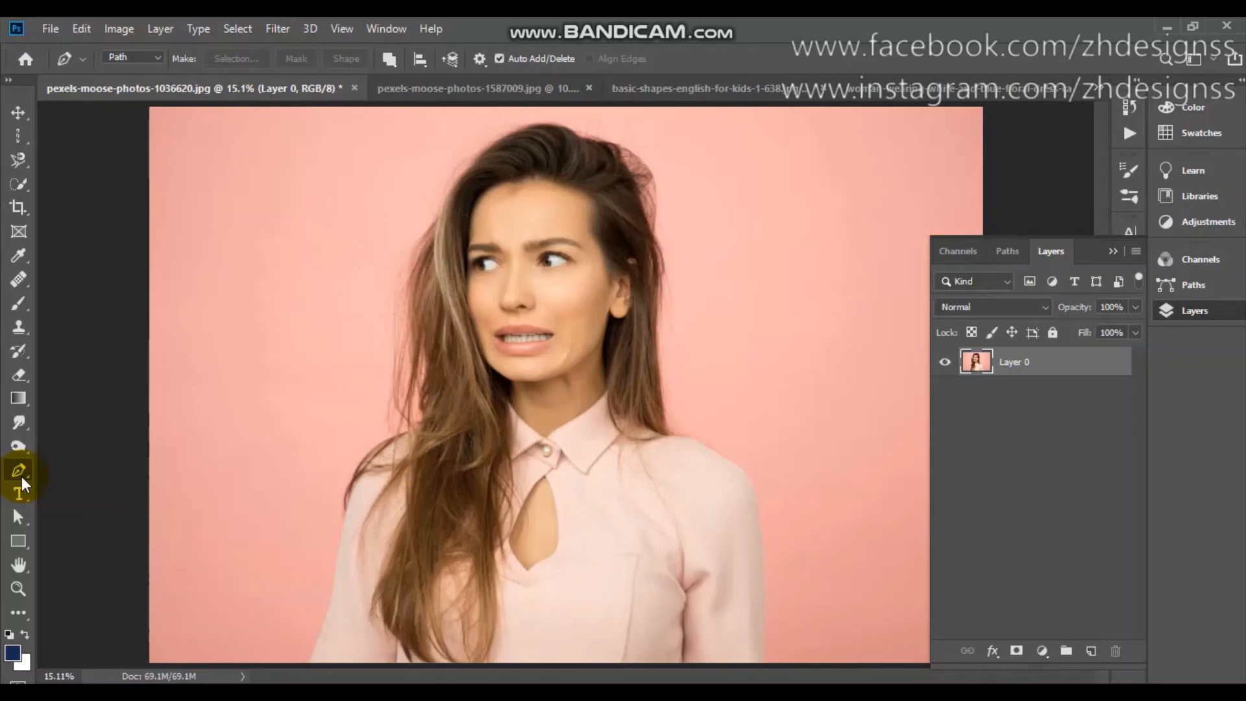
click(127, 61)
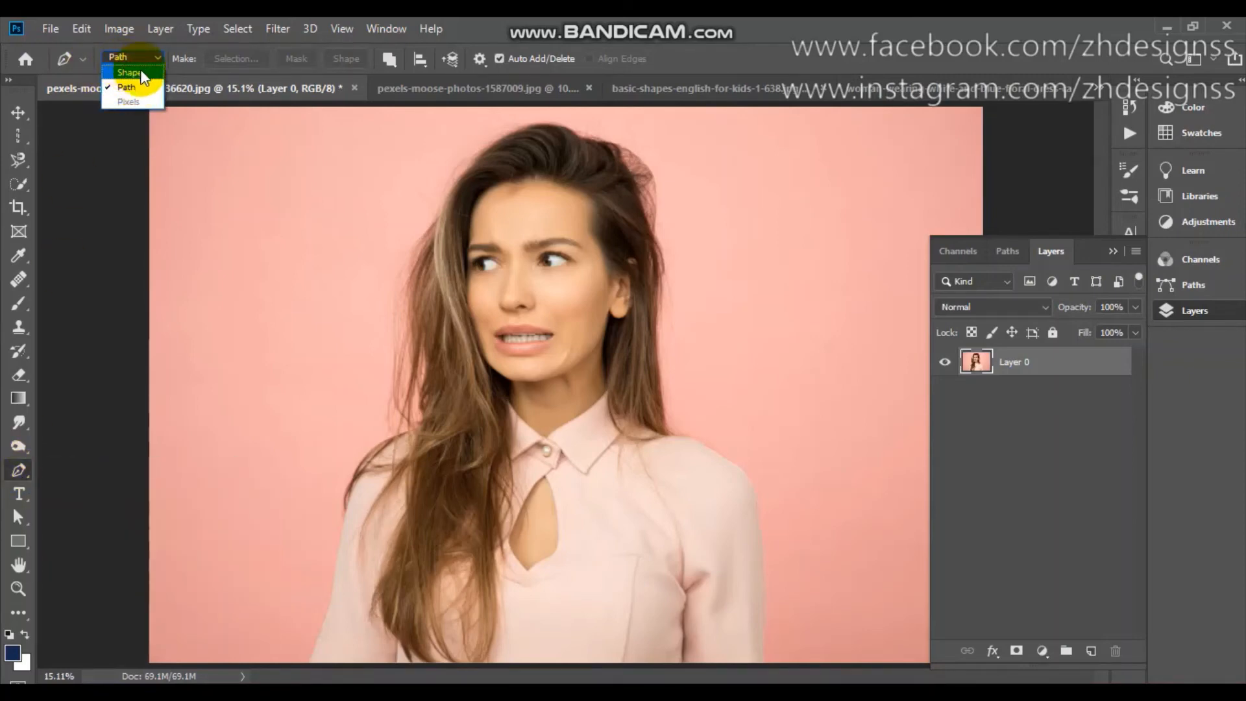
click(139, 60)
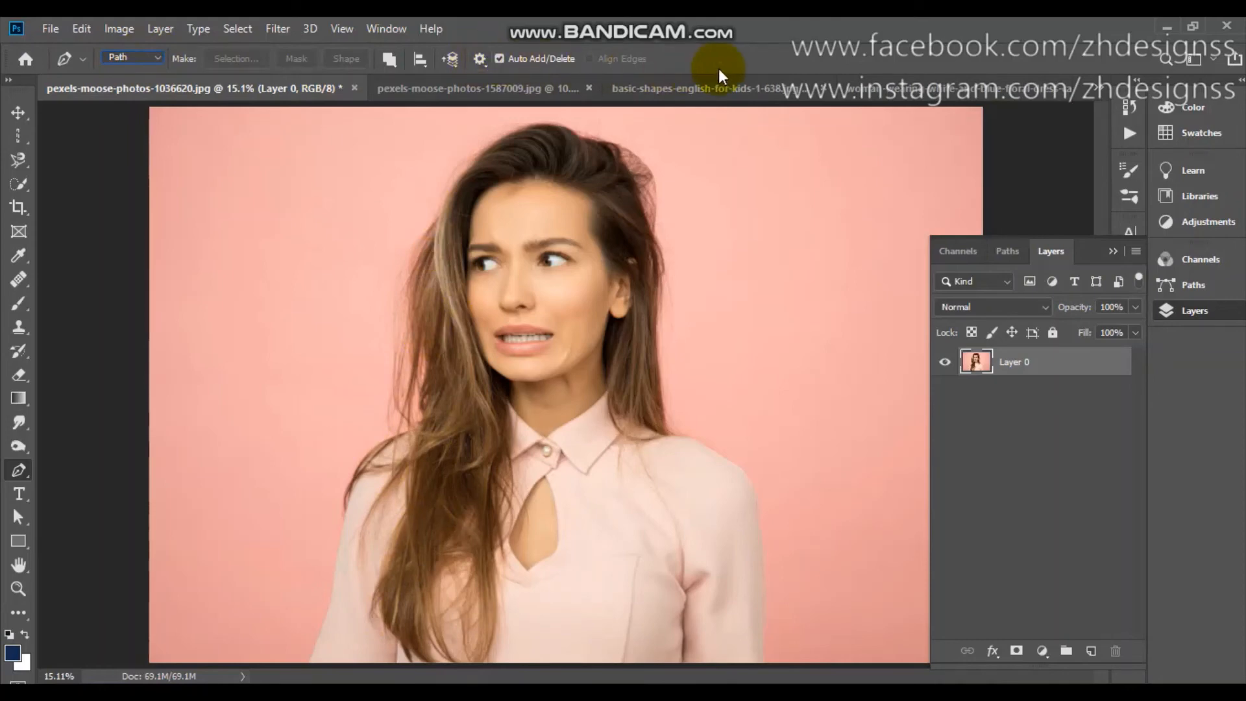
click(723, 90)
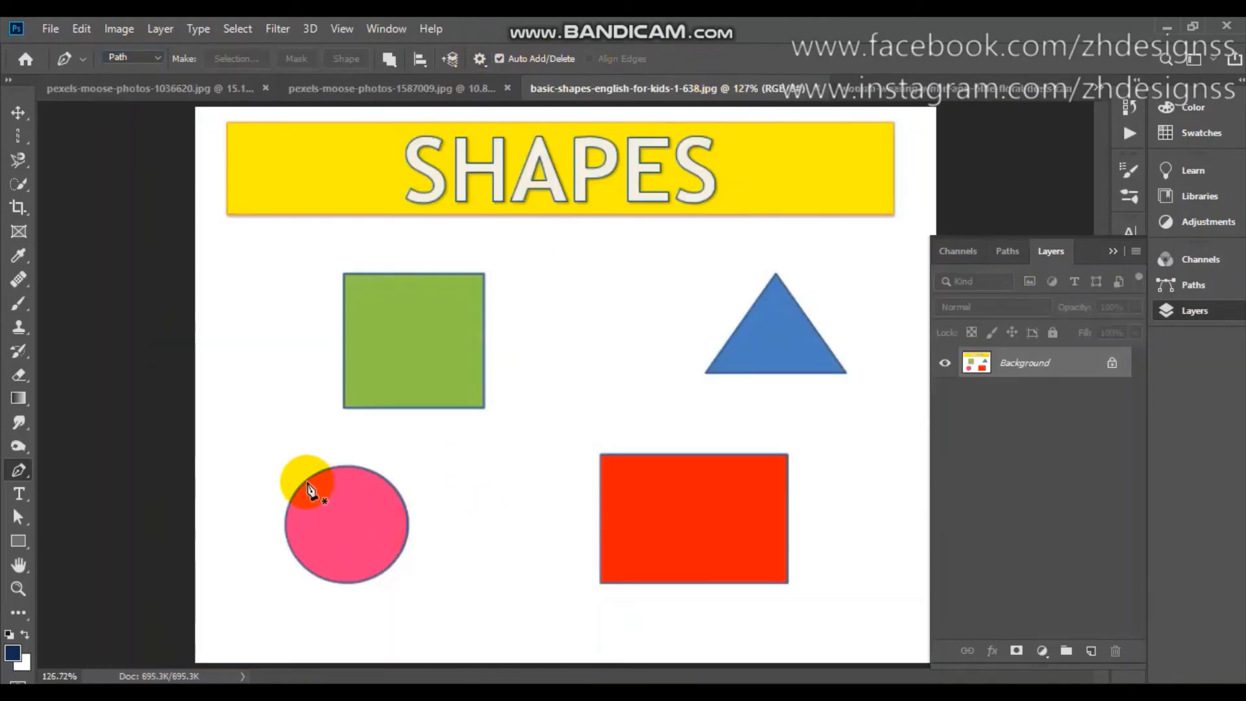
click(305, 479)
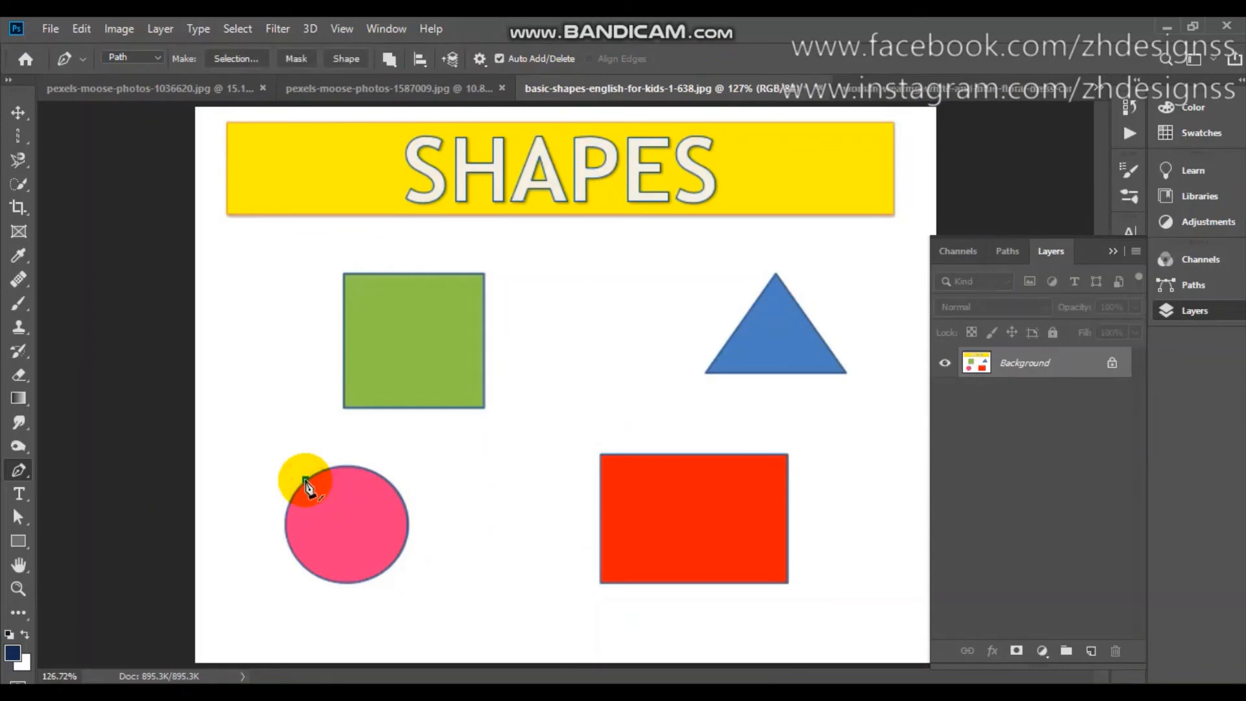
drag(396, 495, 428, 543)
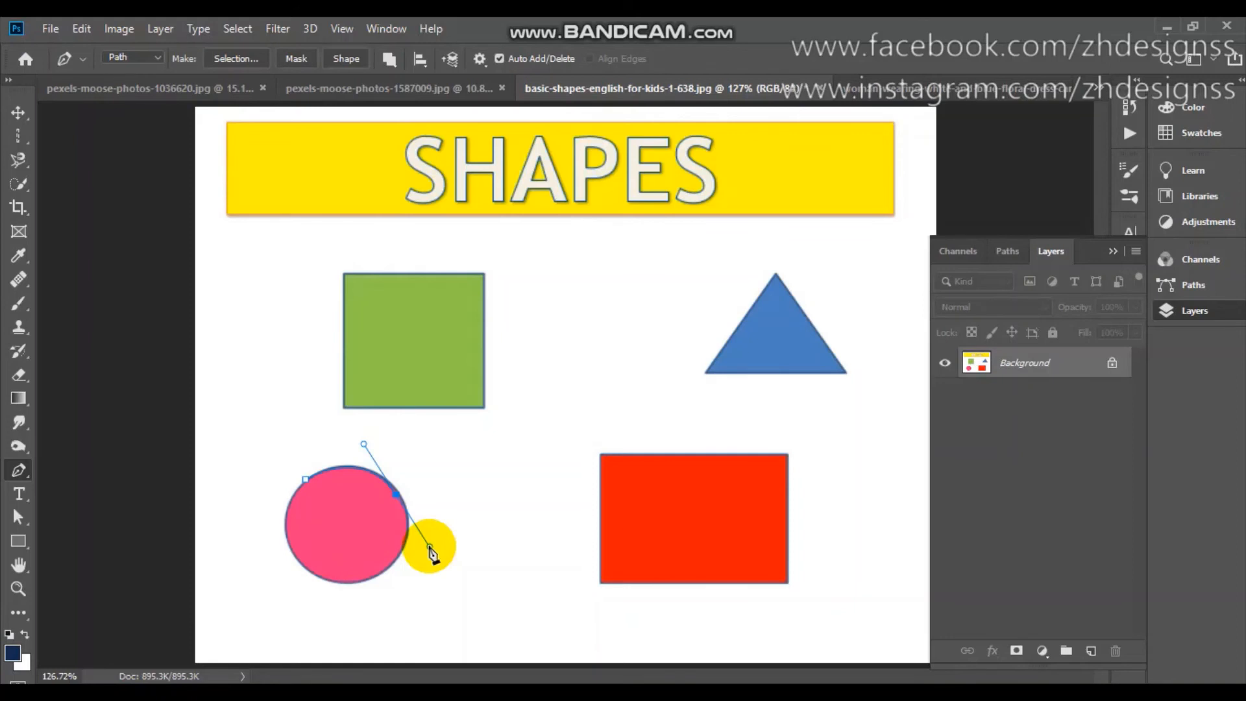
click(397, 495)
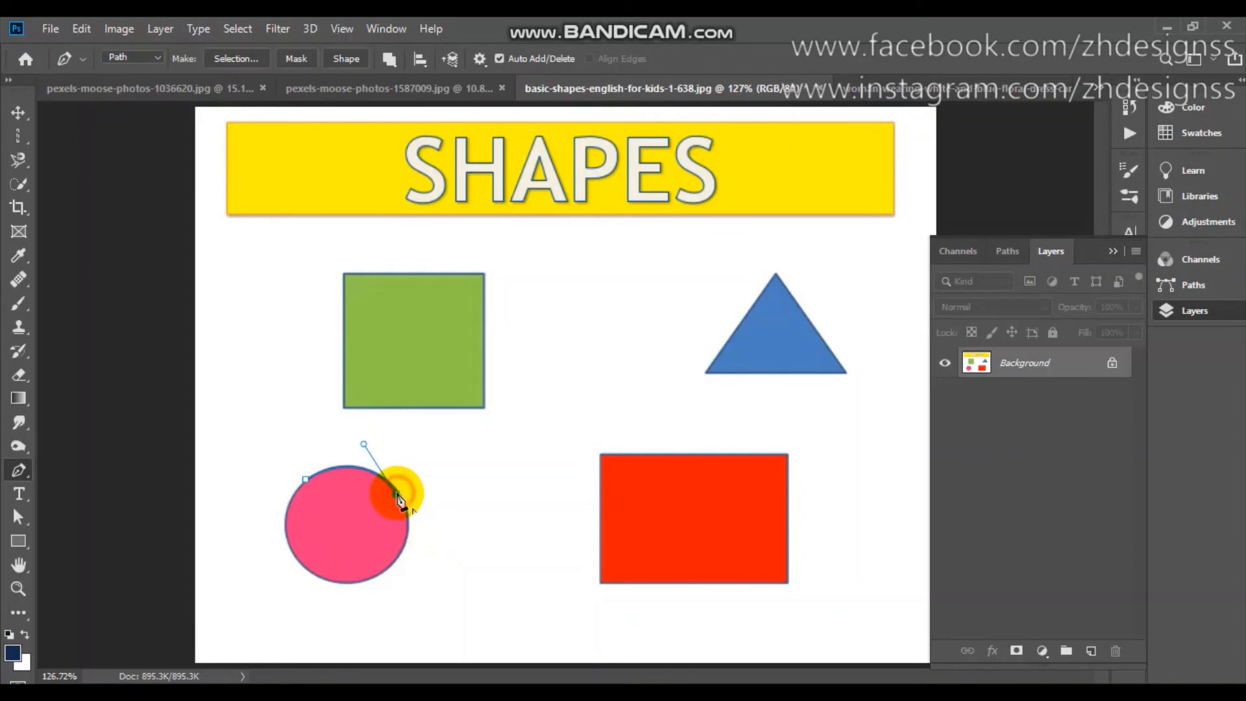
drag(362, 579, 289, 597)
click(362, 579)
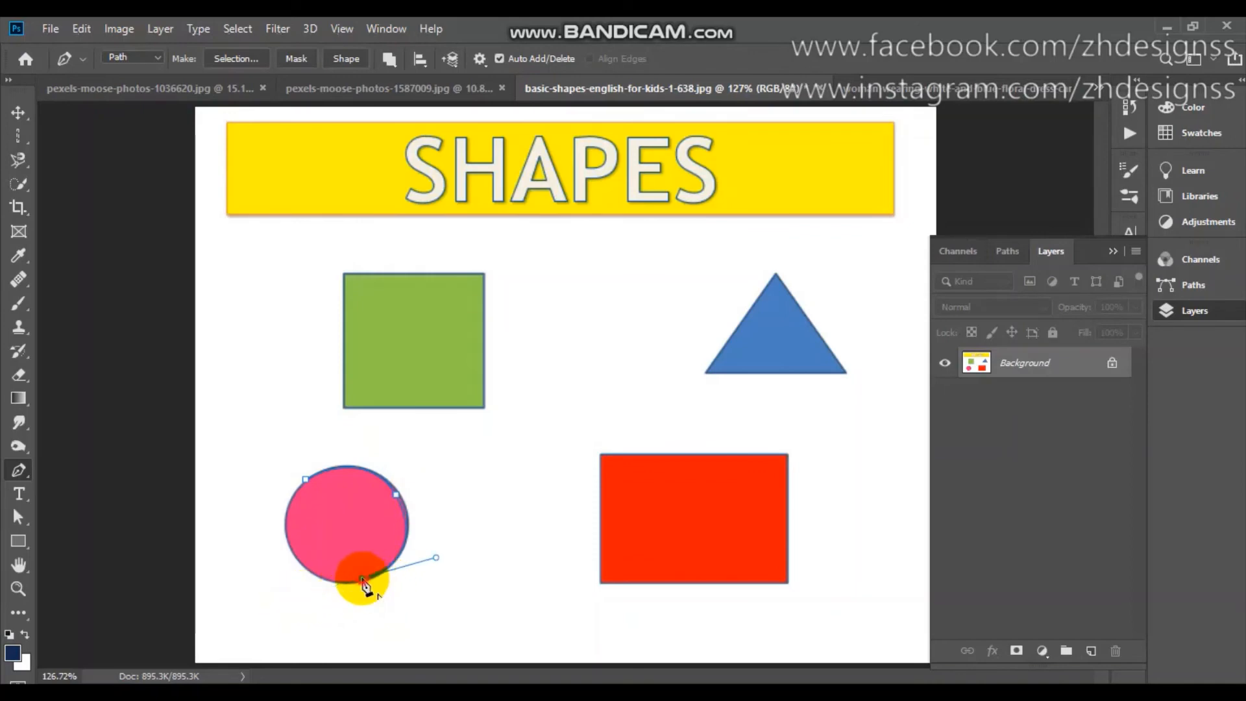
drag(285, 508, 277, 412)
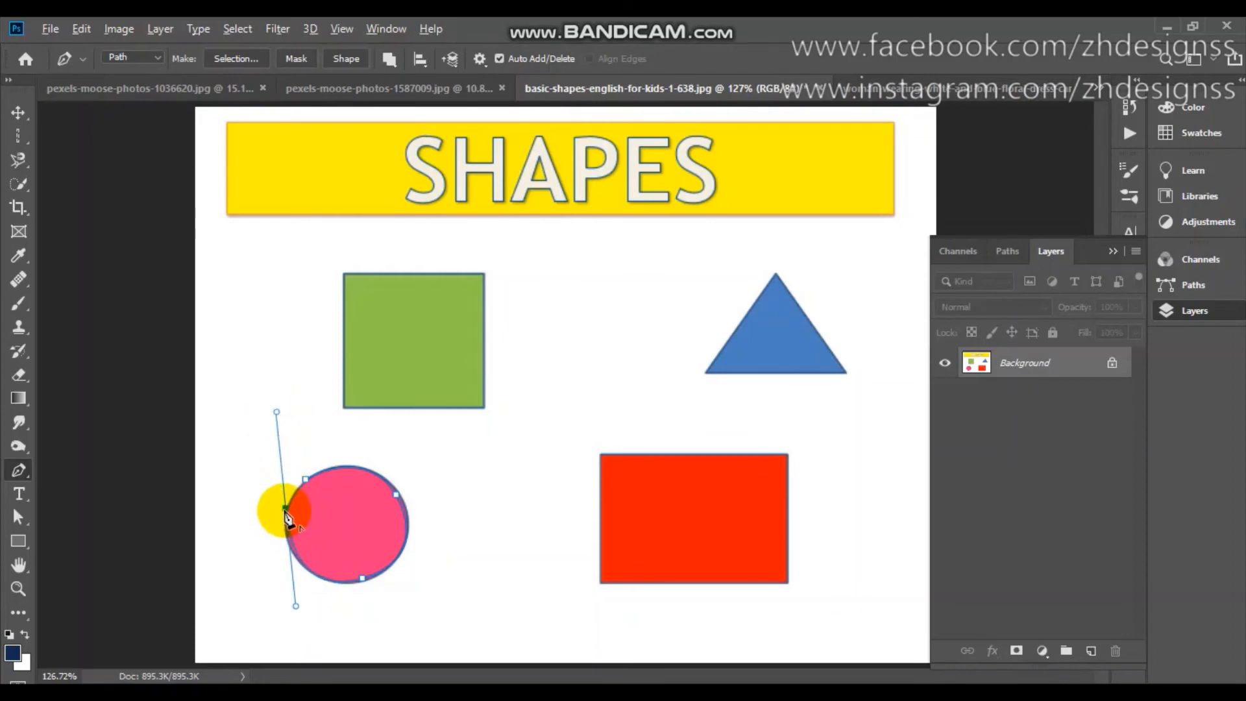
click(286, 508)
click(305, 479)
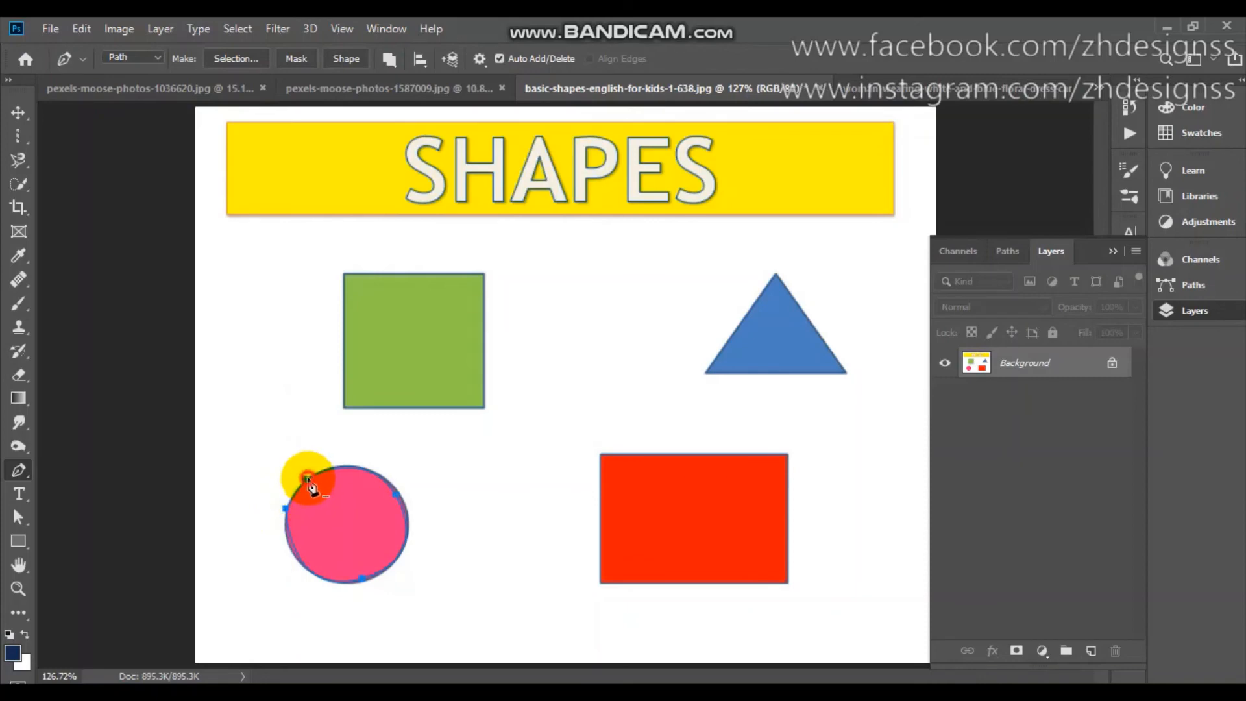
key(ctrl+z)
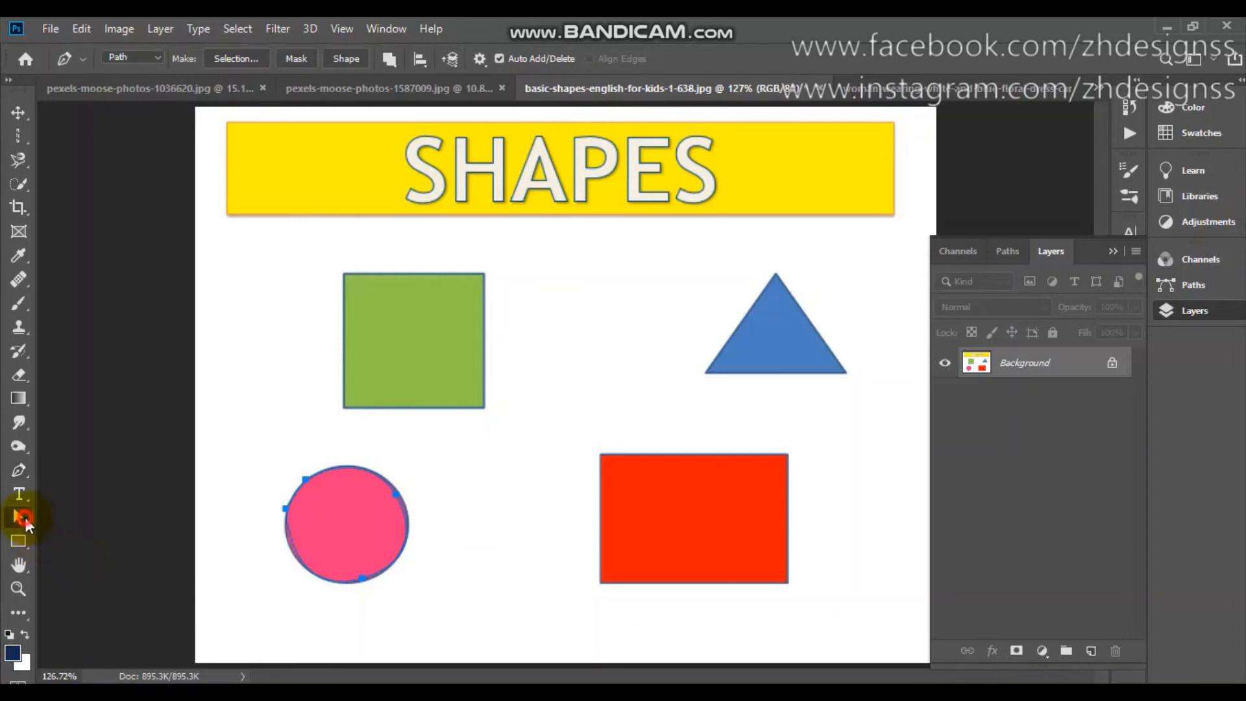
Refine the circle path with the Direct Selection Tool by adjusting the left anchor's handle and nudging the upper-right anchor outward.
click(19, 517)
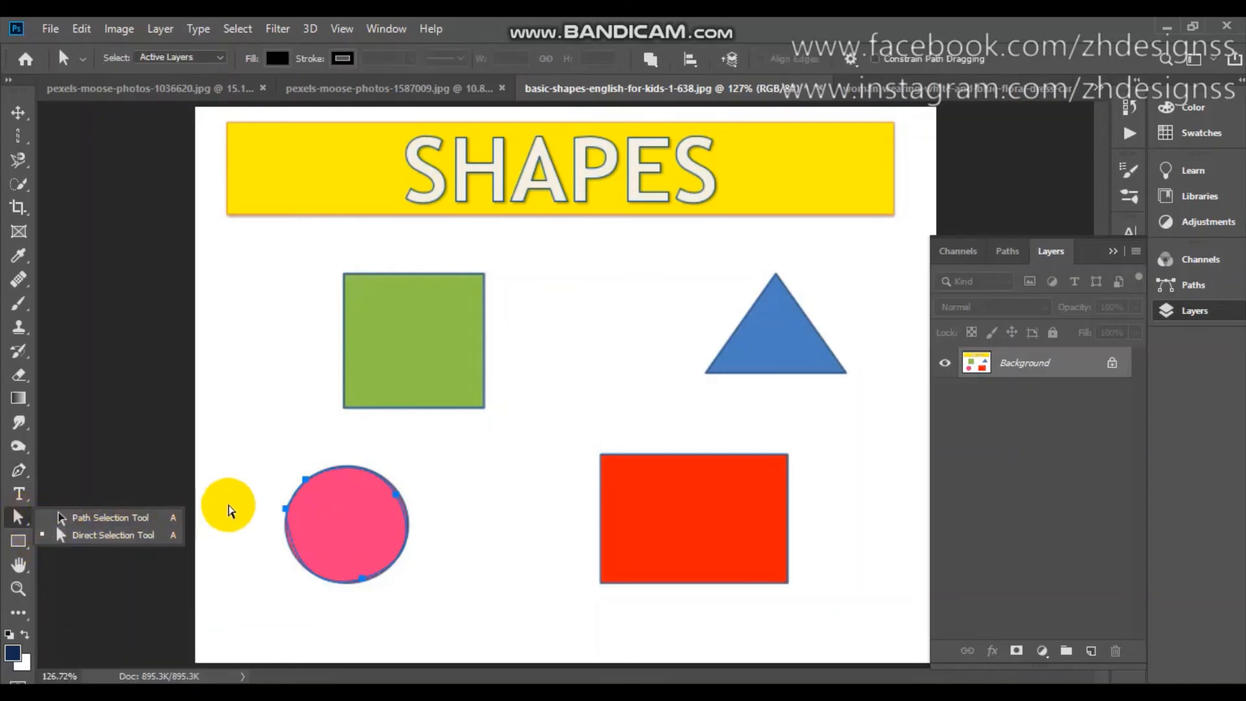
click(286, 514)
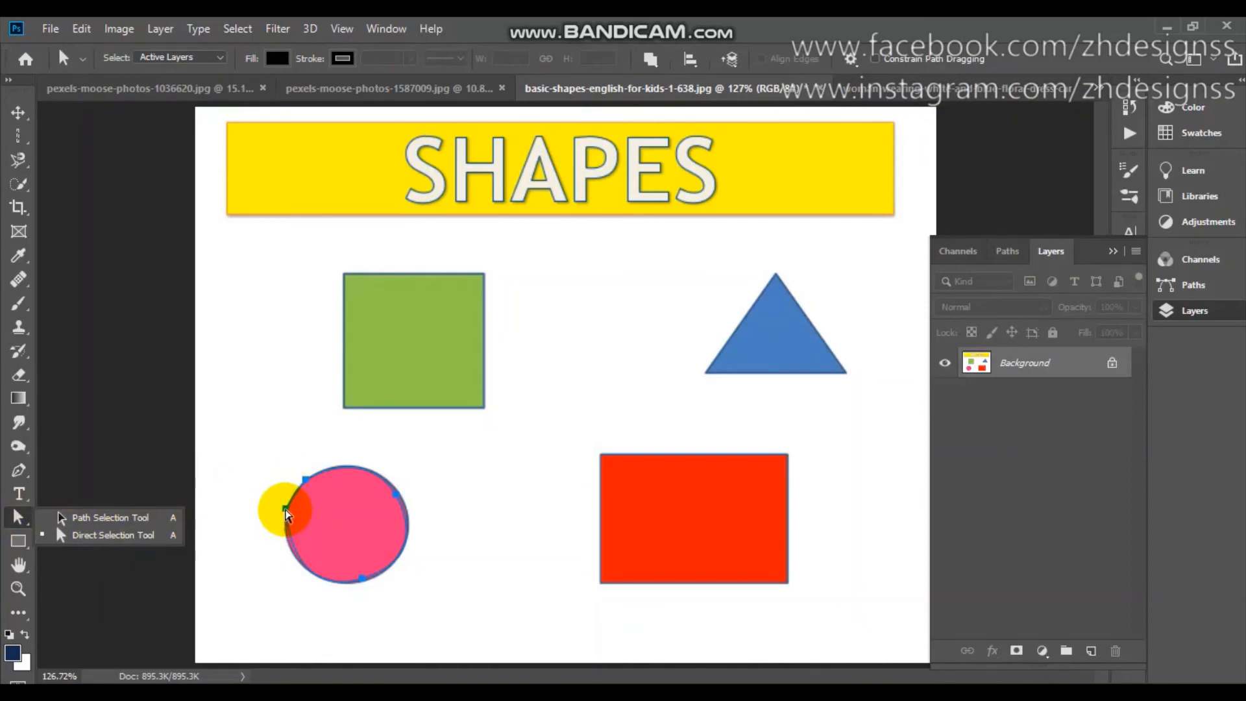
drag(286, 512, 286, 602)
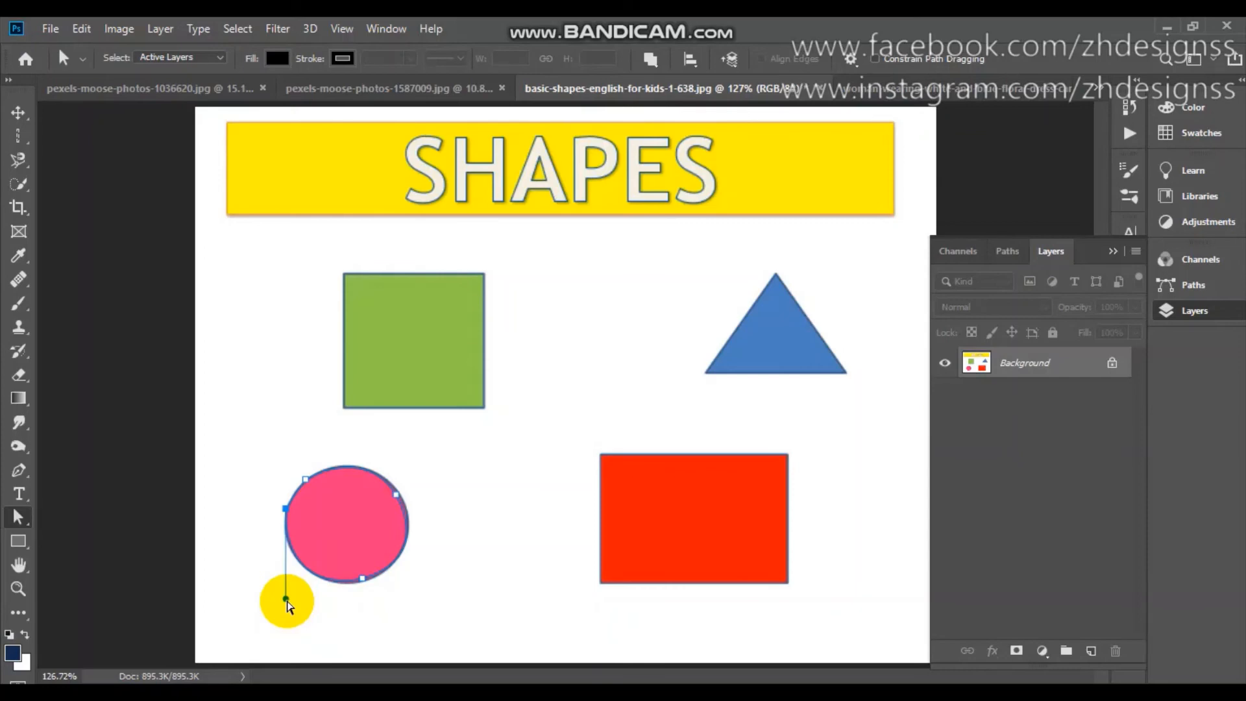
click(396, 495)
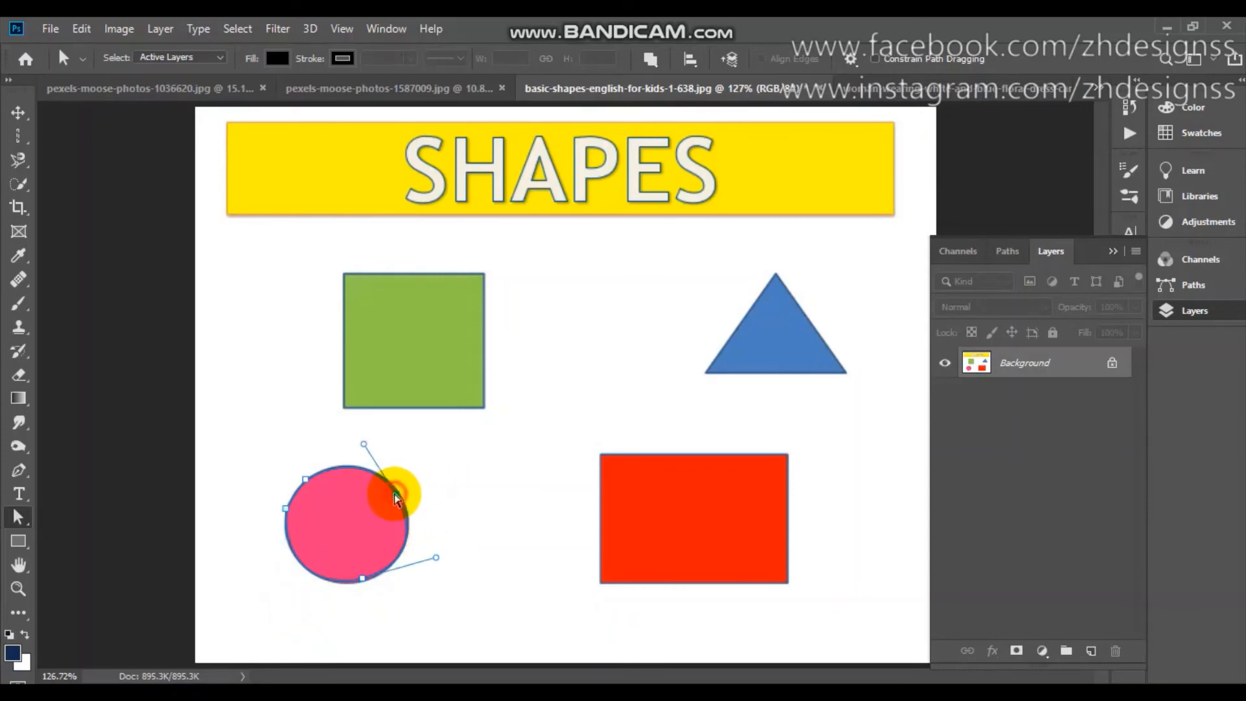
drag(395, 495, 399, 497)
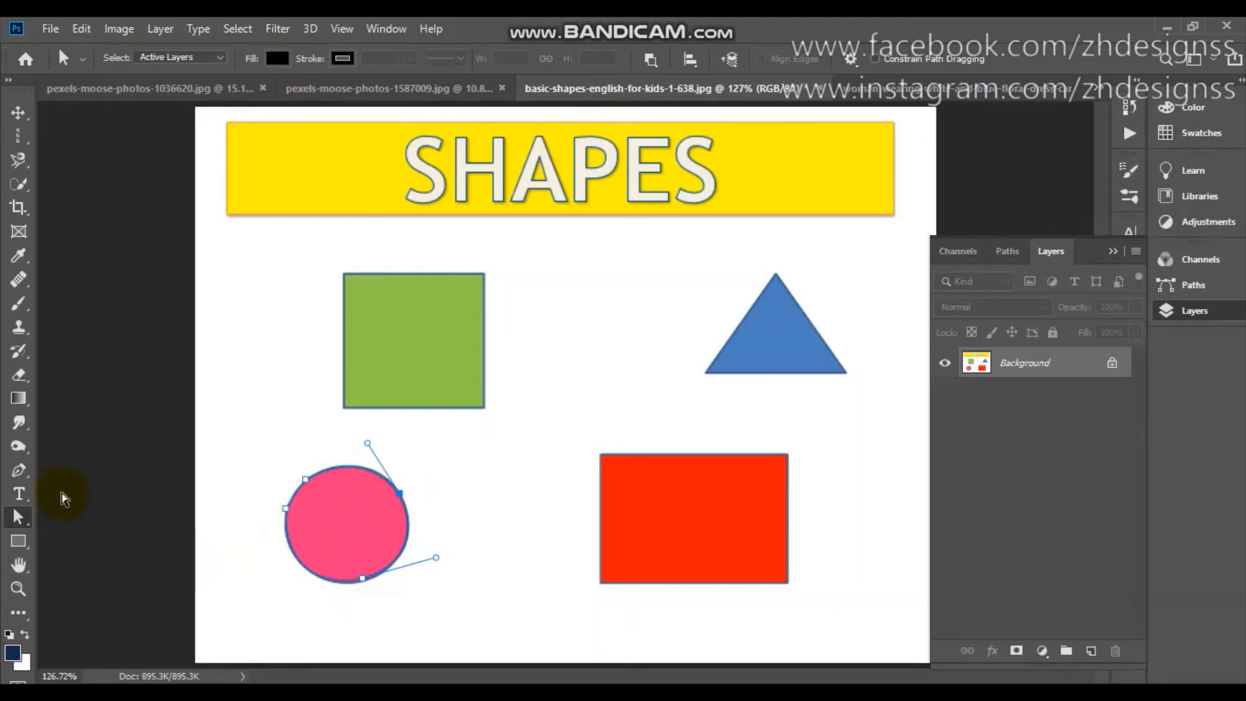
Convert the circle path into a new anti-aliased selection with a 1-pixel feather and set the path operation to Combine Shapes.
click(18, 470)
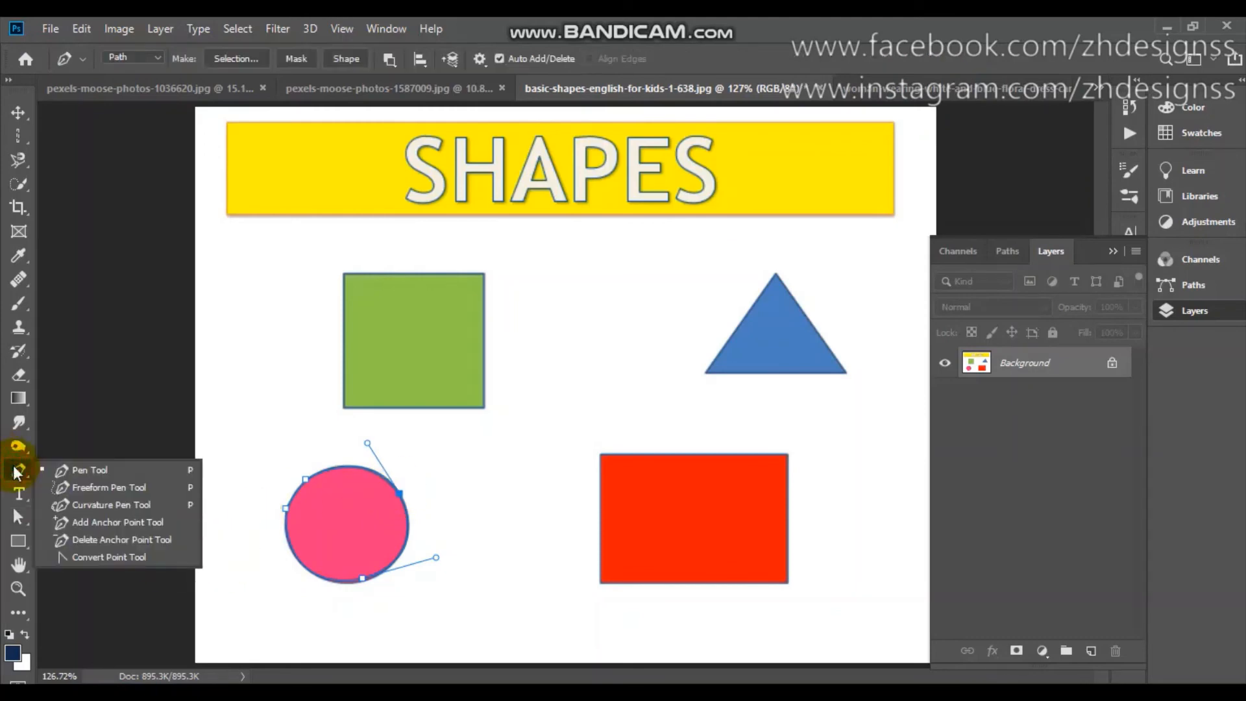
click(237, 57)
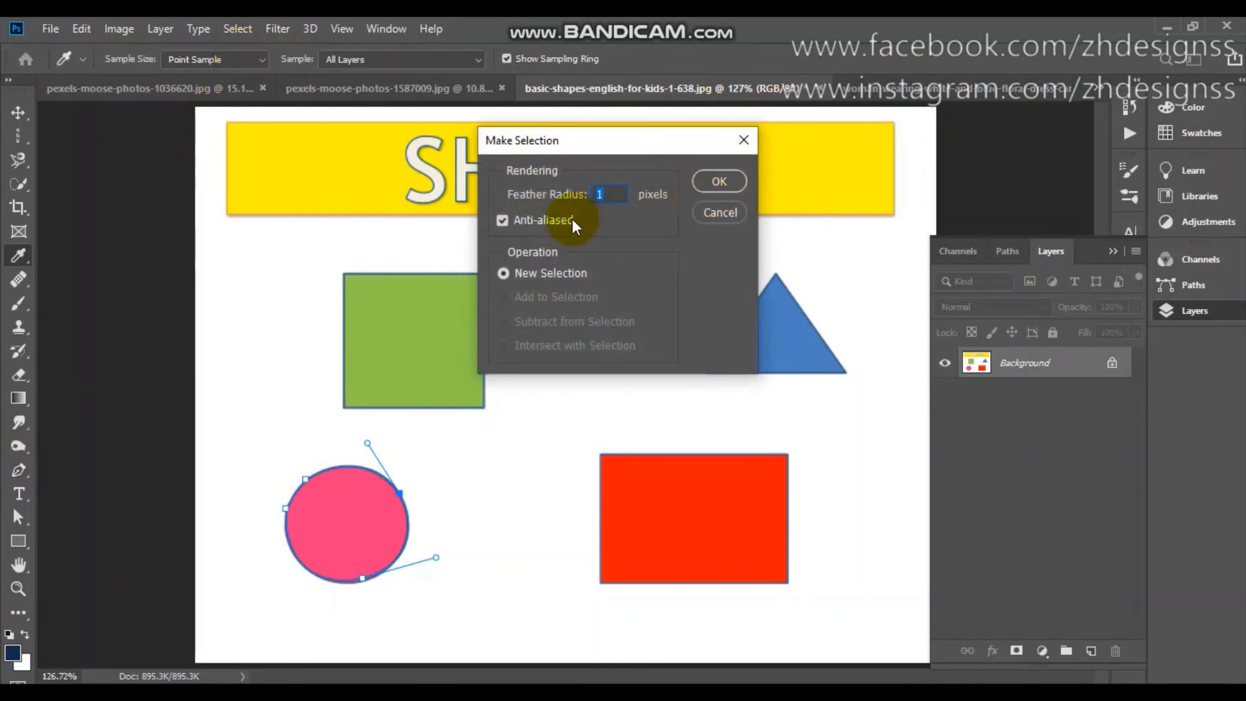
click(715, 185)
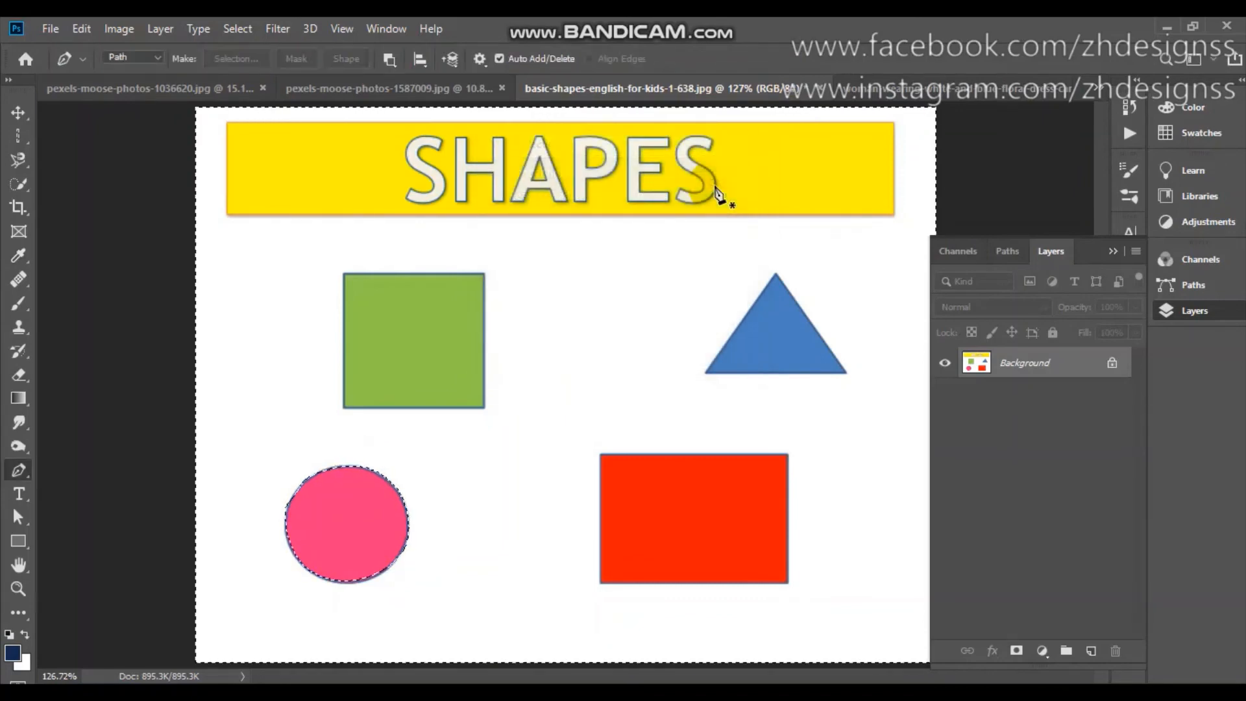
click(387, 58)
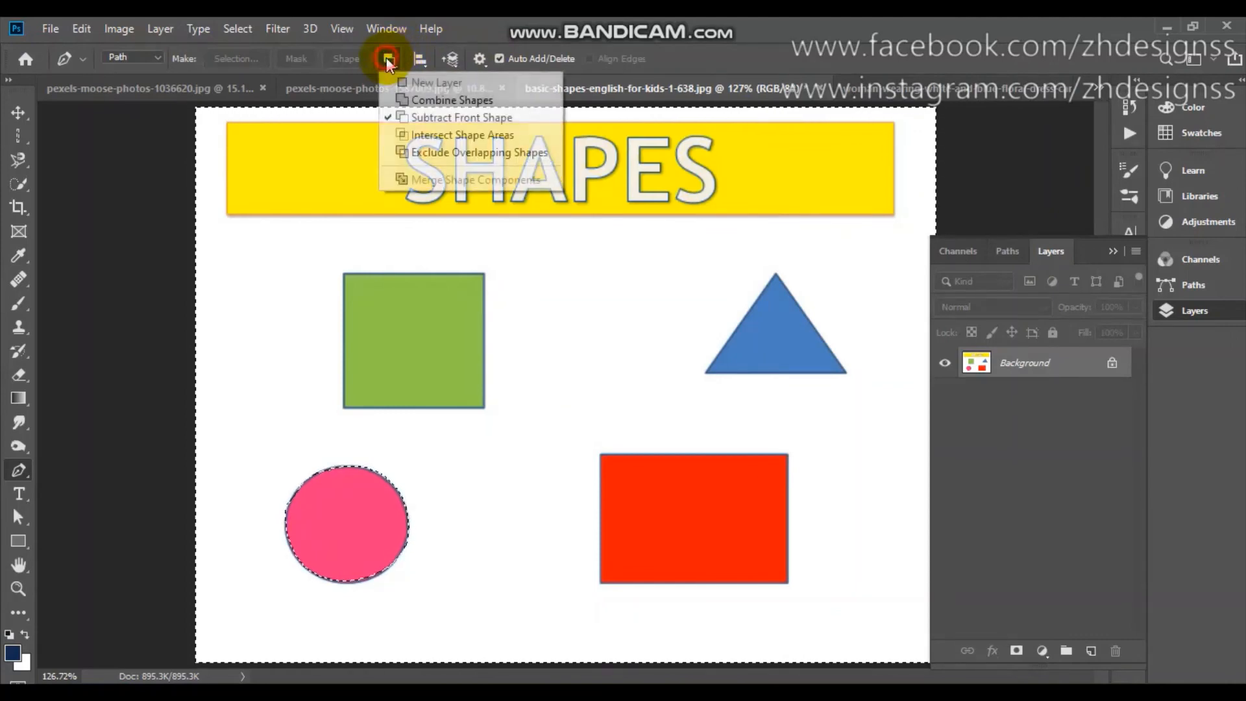
click(422, 98)
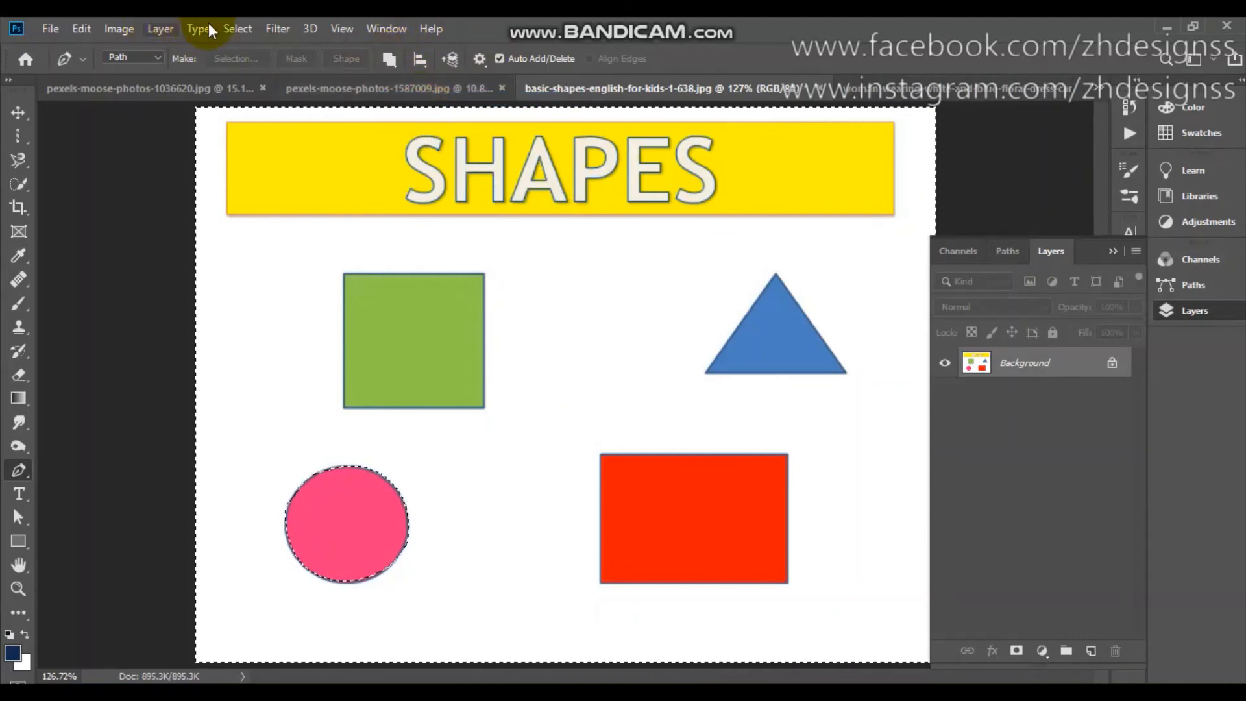
Invert the selection in the shapes image so that only the pink circle is selected.
click(238, 29)
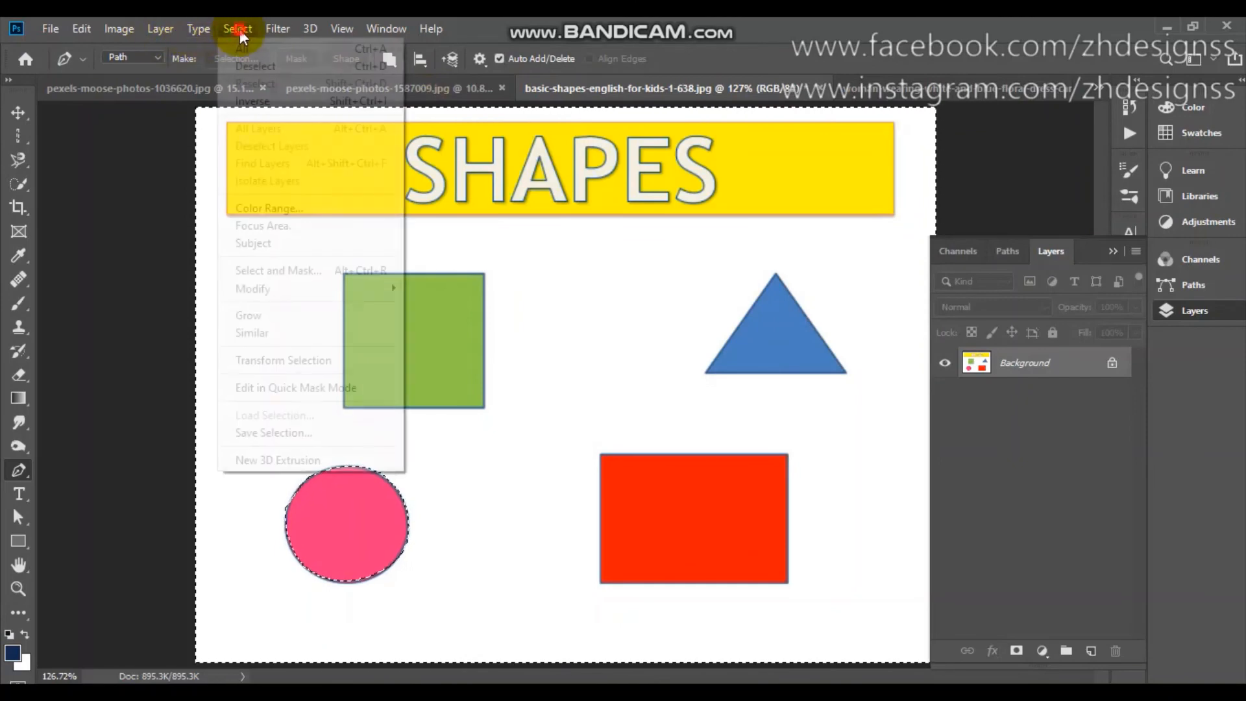
click(246, 95)
click(246, 95)
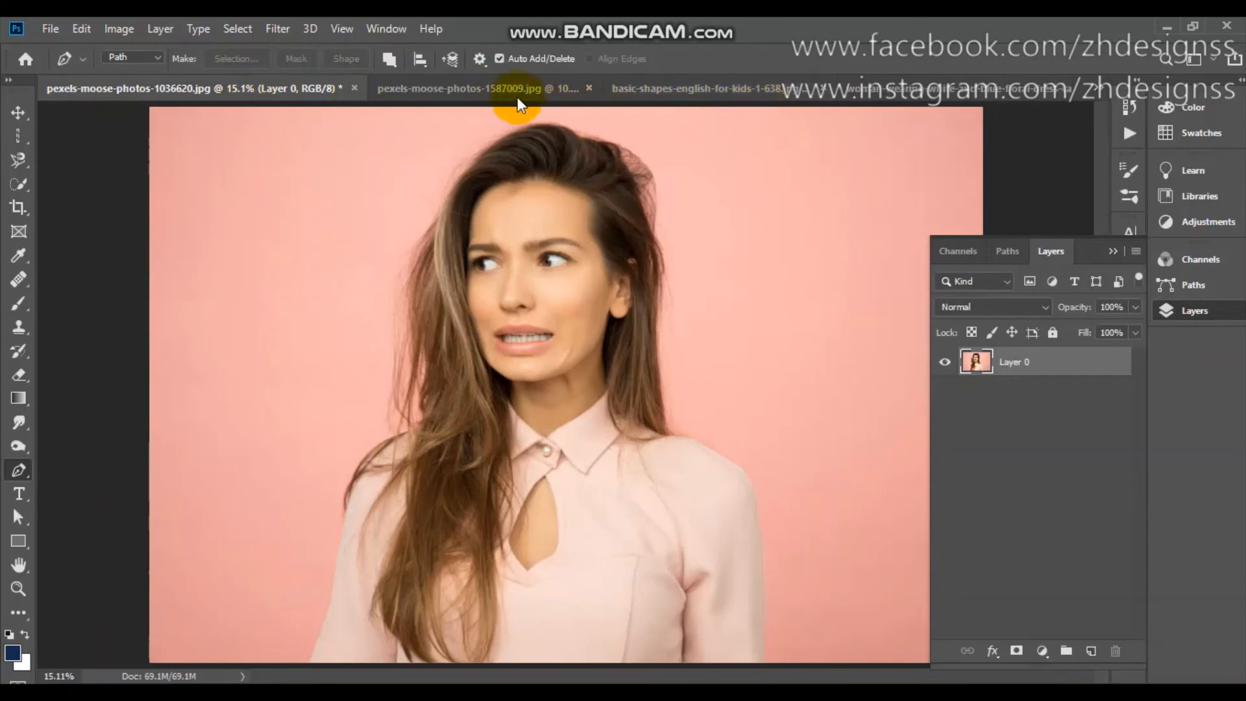
click(734, 88)
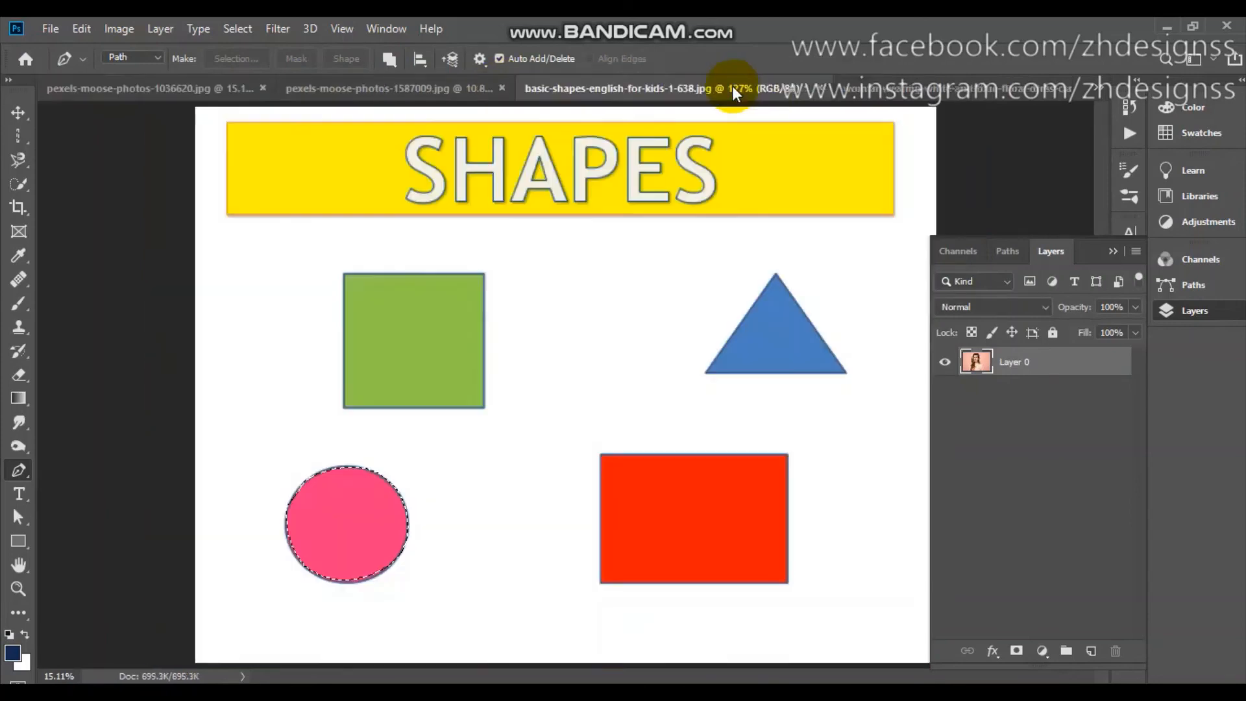
Invert the circle selection to the surrounding area and invert it back to the pink circle.
click(236, 31)
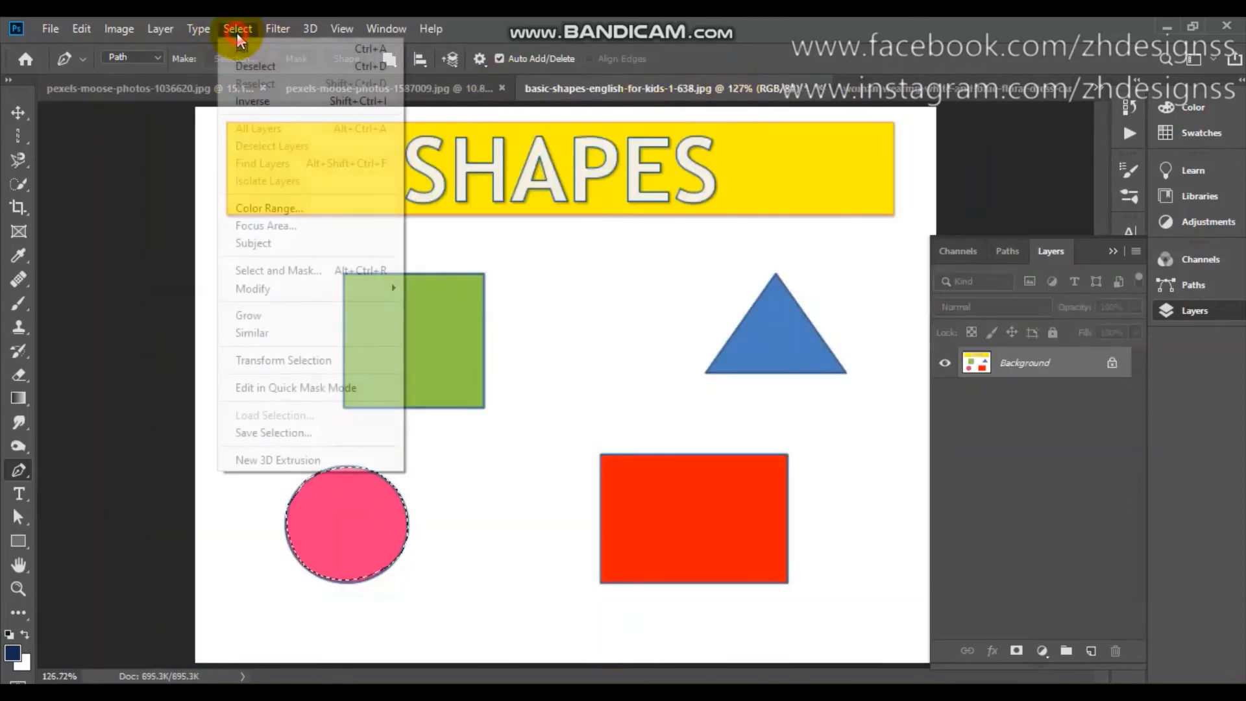
click(257, 98)
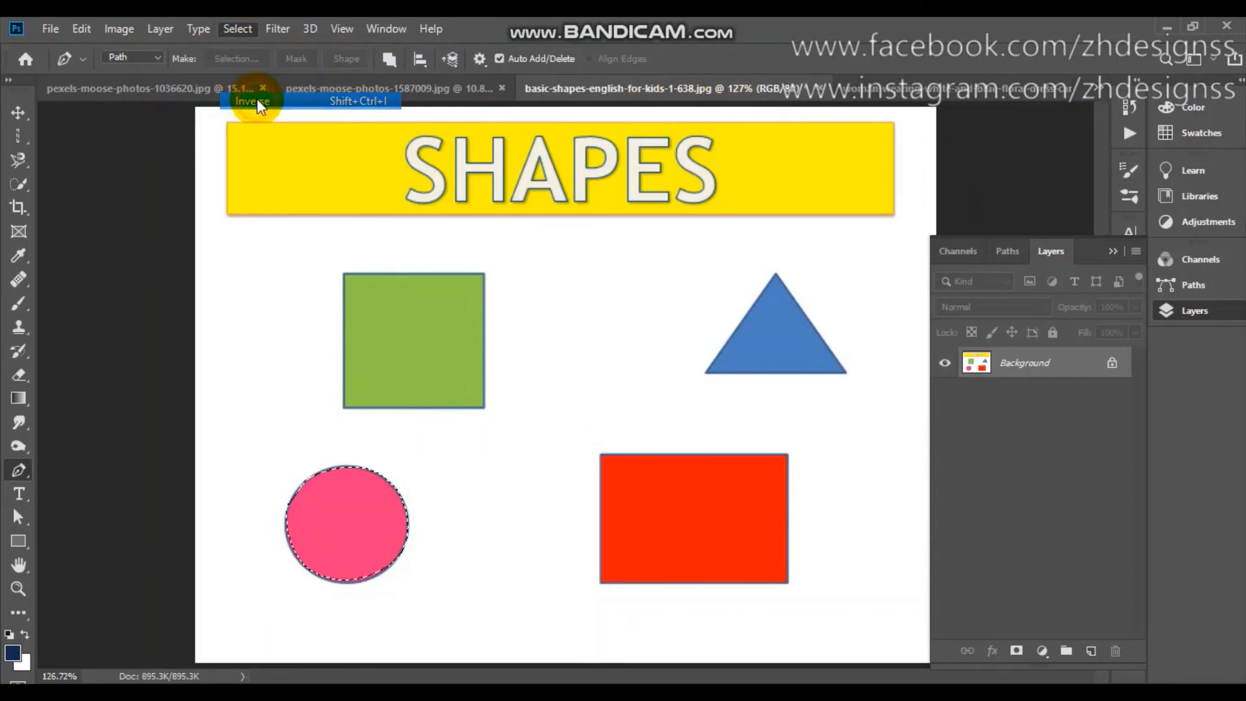
click(244, 28)
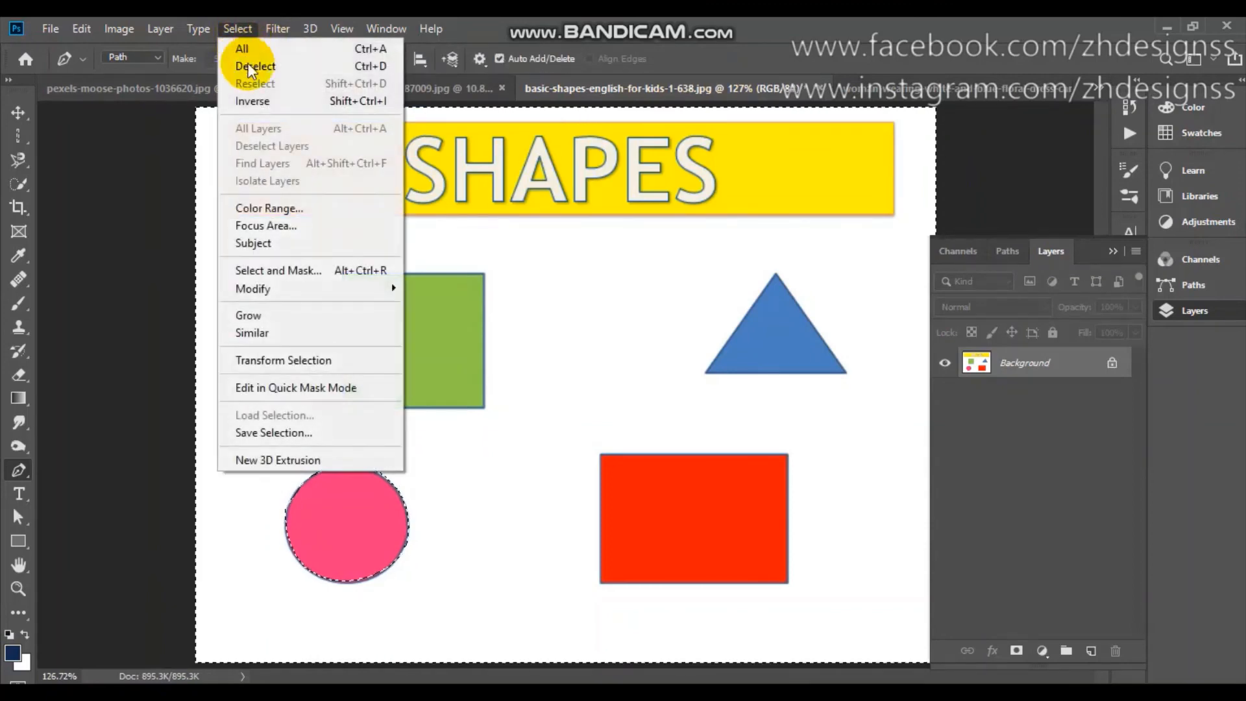
click(253, 102)
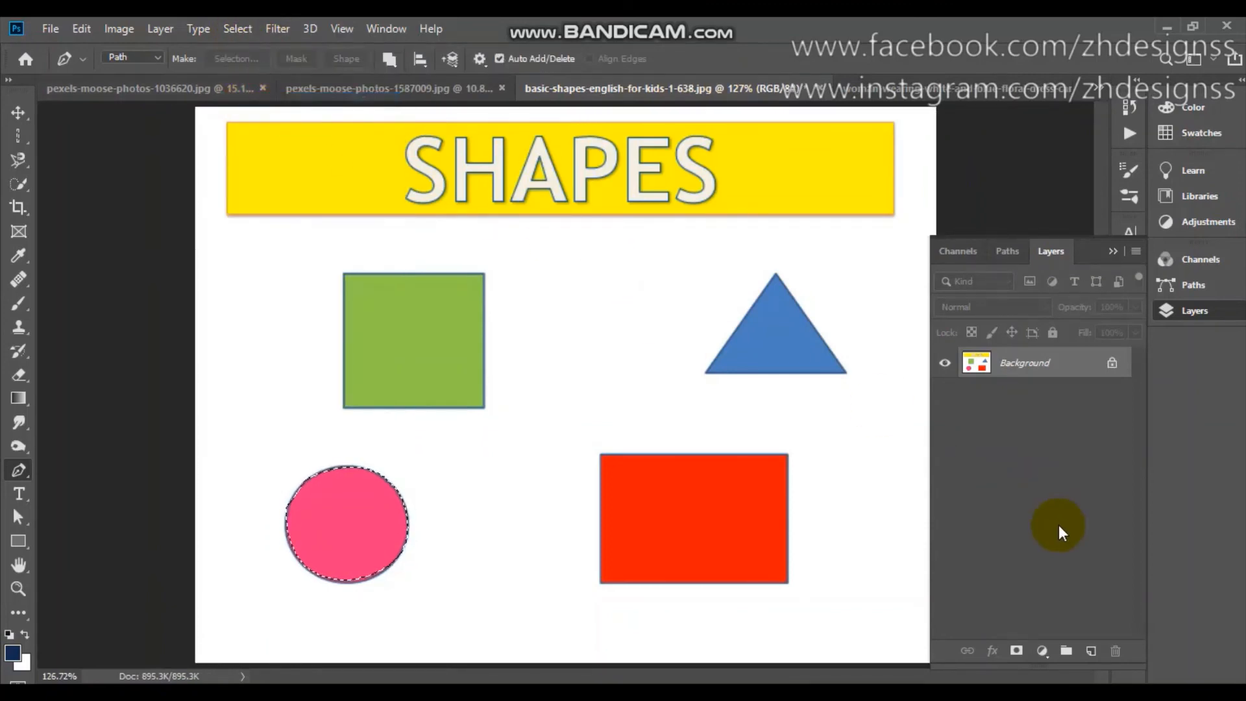
Add a layer mask from the pink circle selection and undo it.
click(1016, 651)
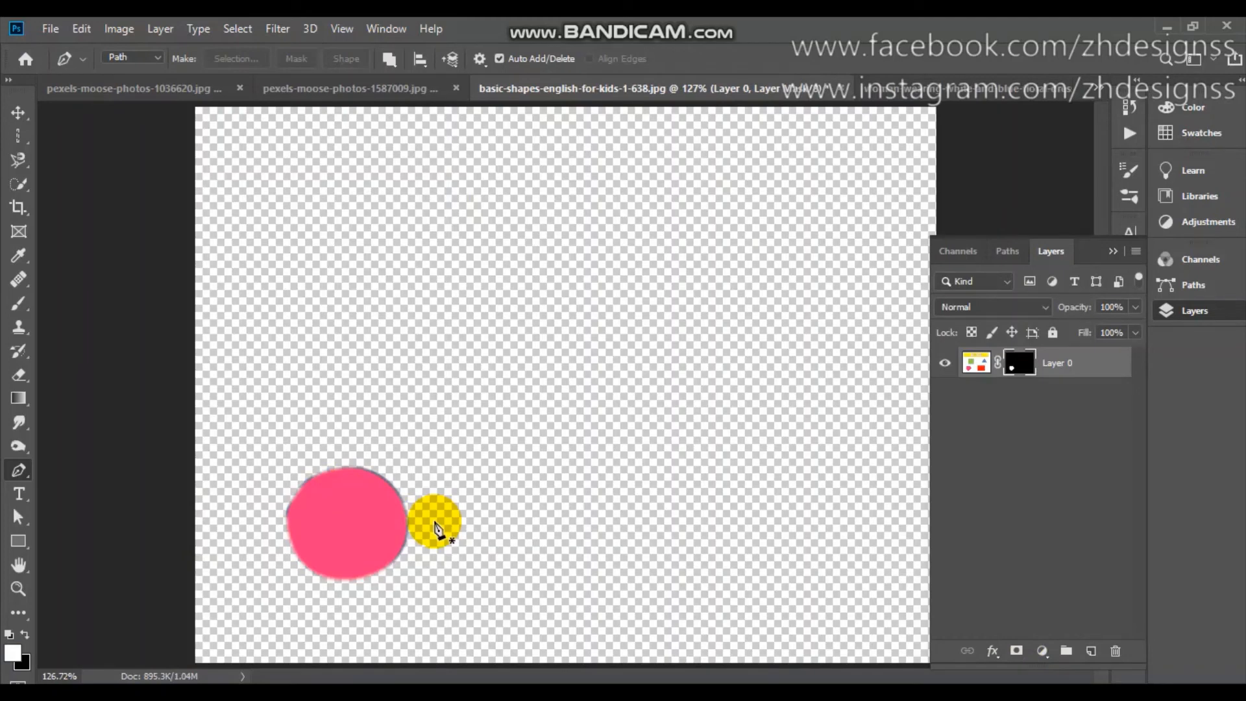
key(ctrl+z)
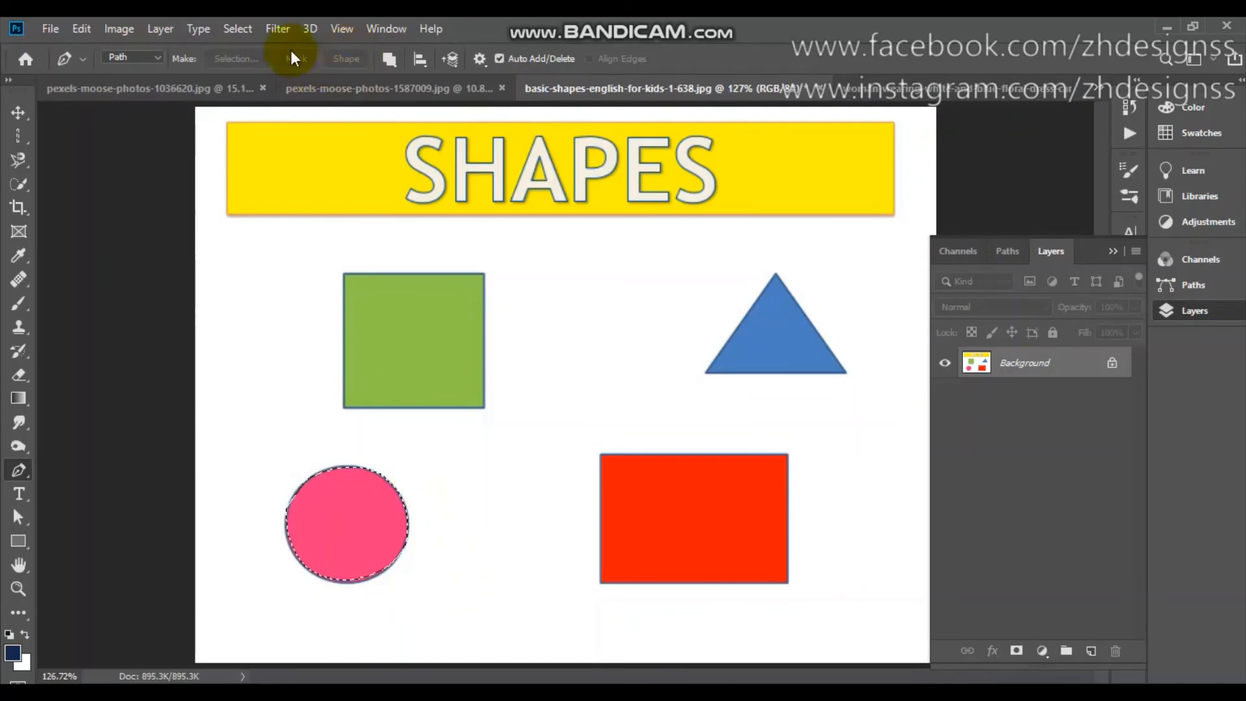
Activate the Quick Selection Tool and examine where the command for selecting the subject is offered.
click(239, 25)
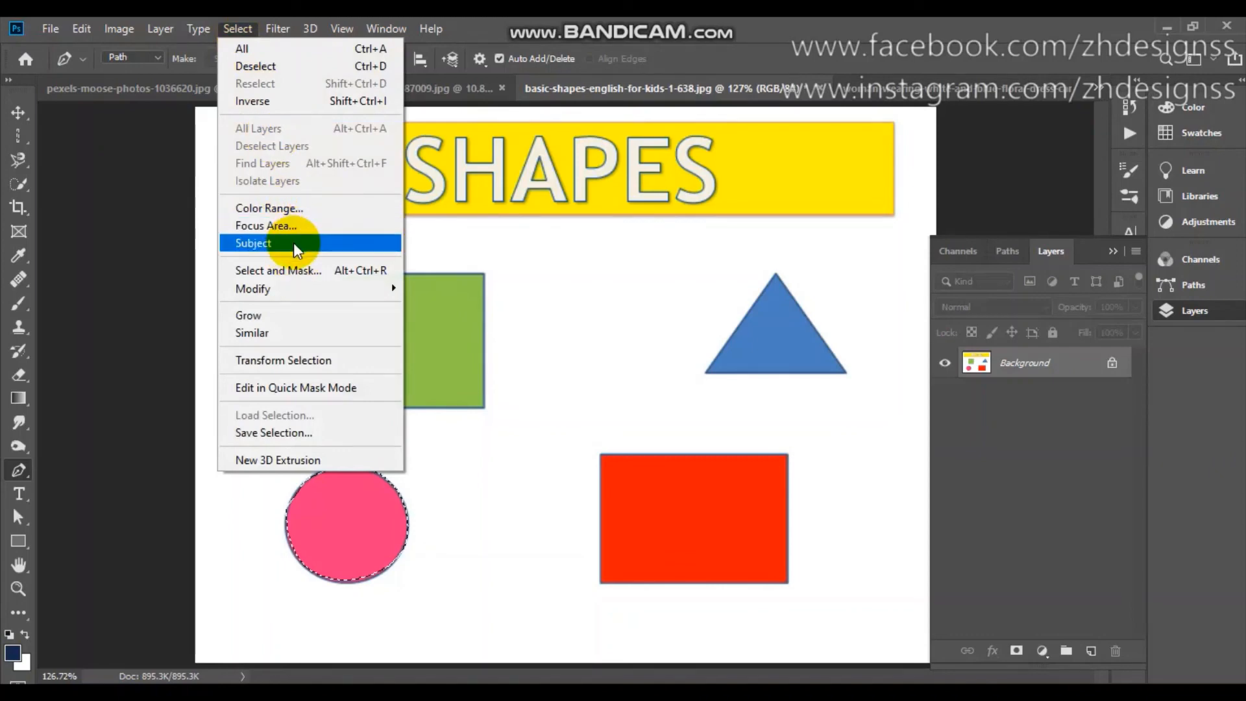
click(18, 185)
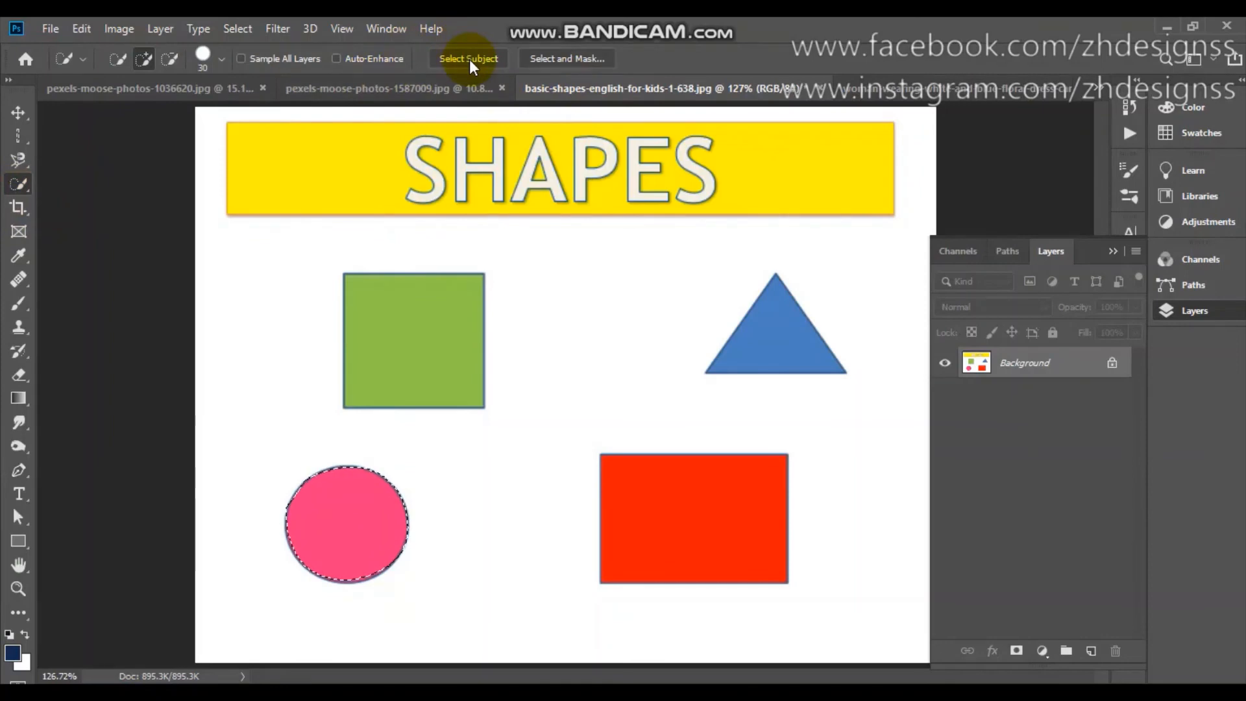
click(249, 30)
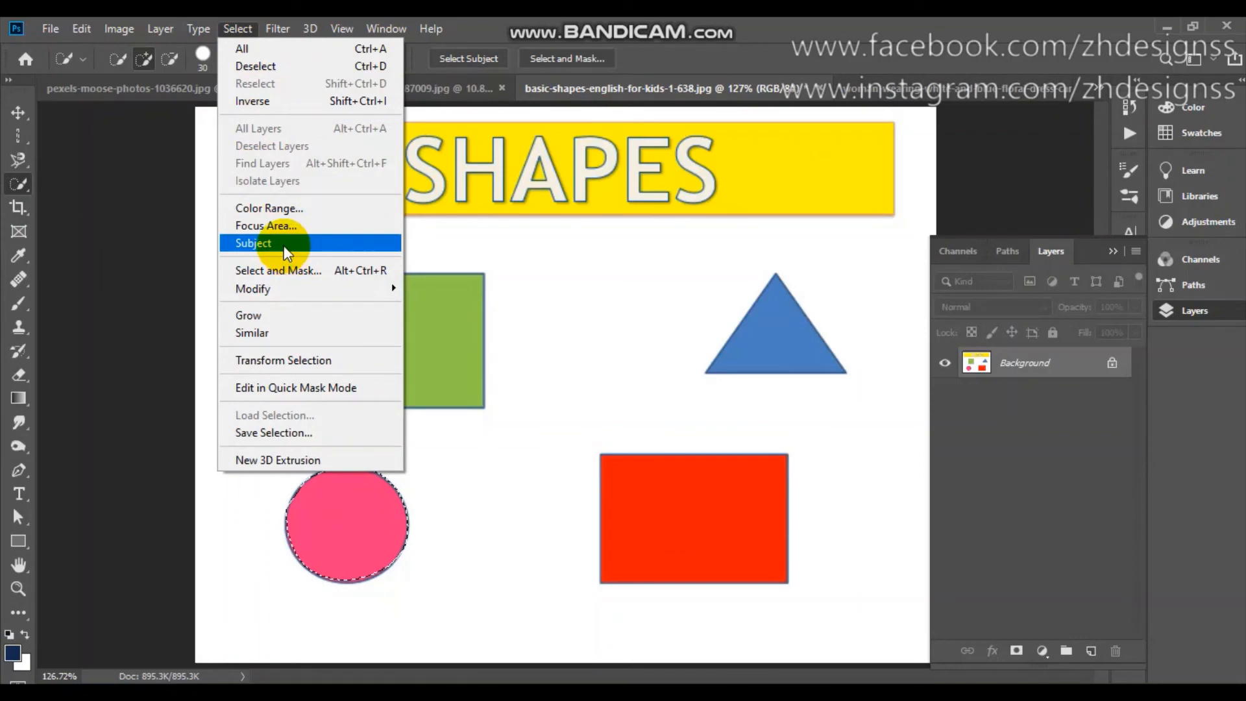
Try sampling the green square in Color Range within the circle selection, and clear the pink circle selection.
click(280, 208)
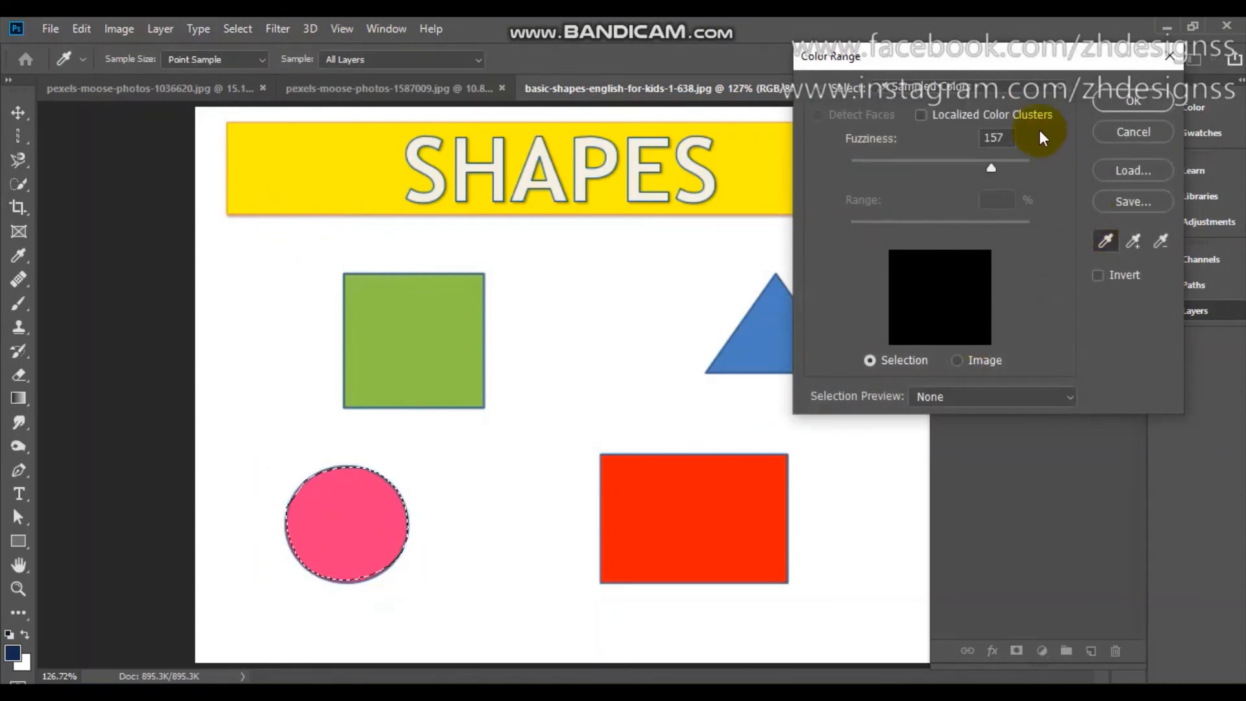
click(467, 292)
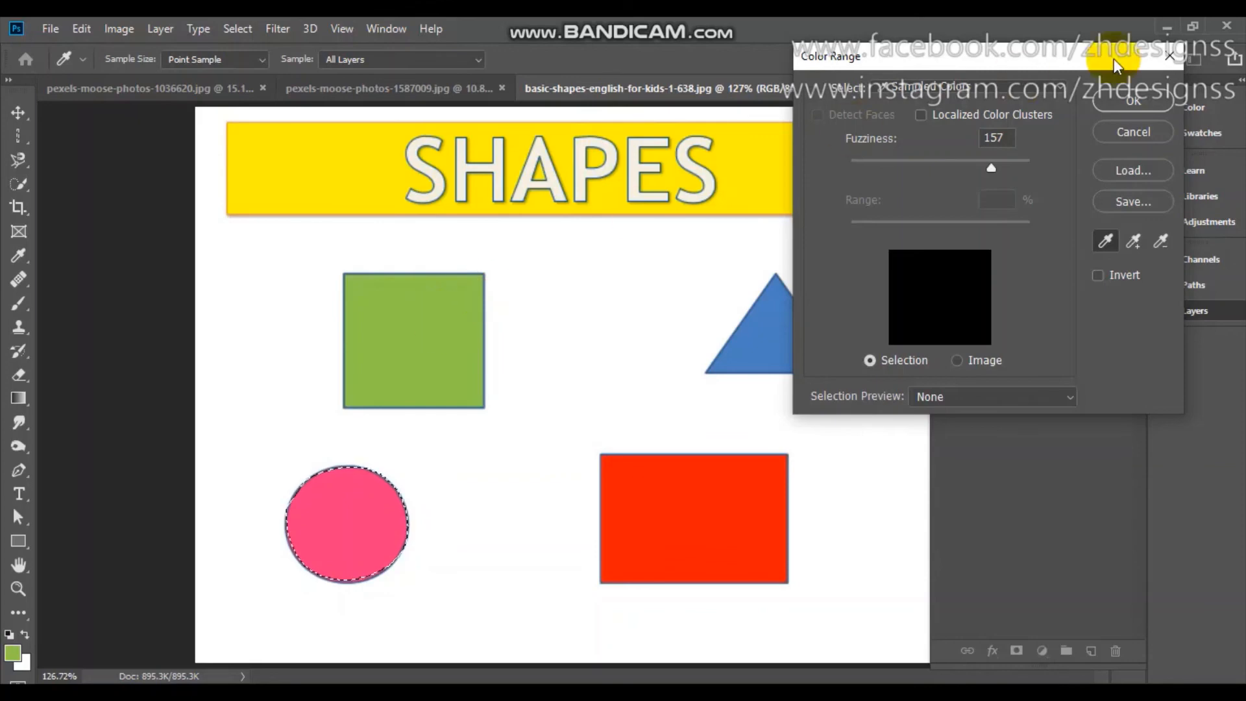
click(1134, 129)
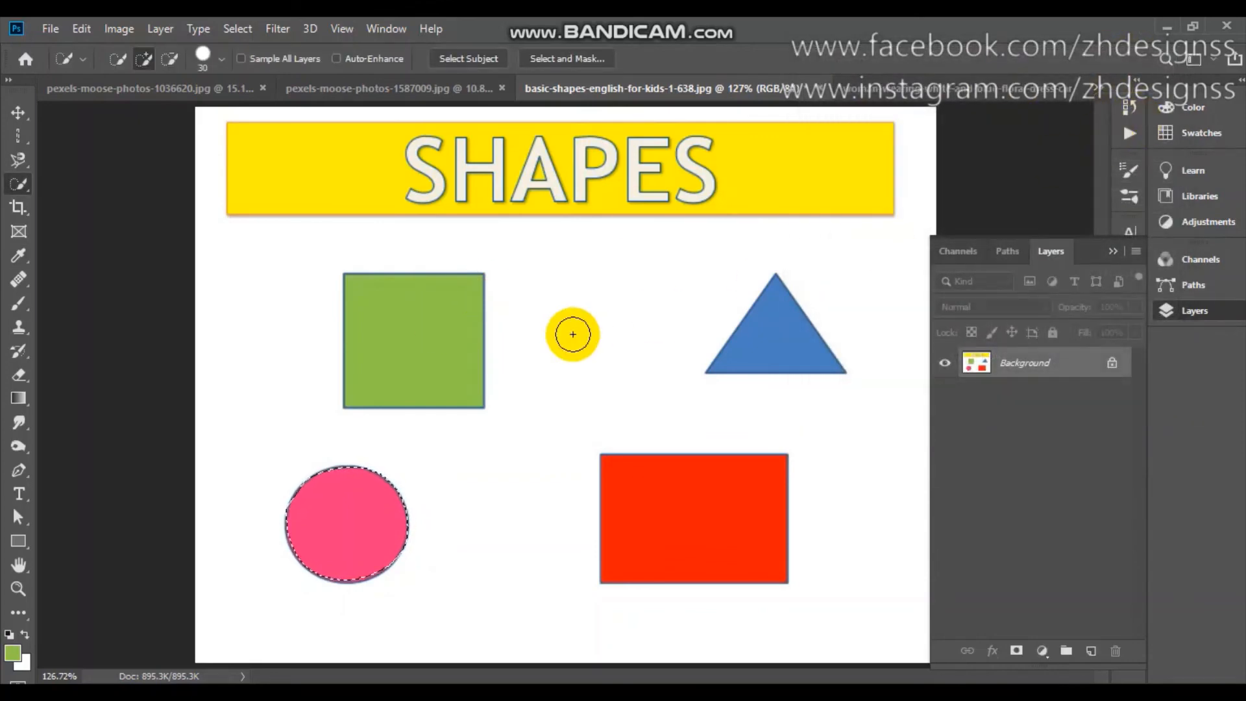
key(ctrl+d)
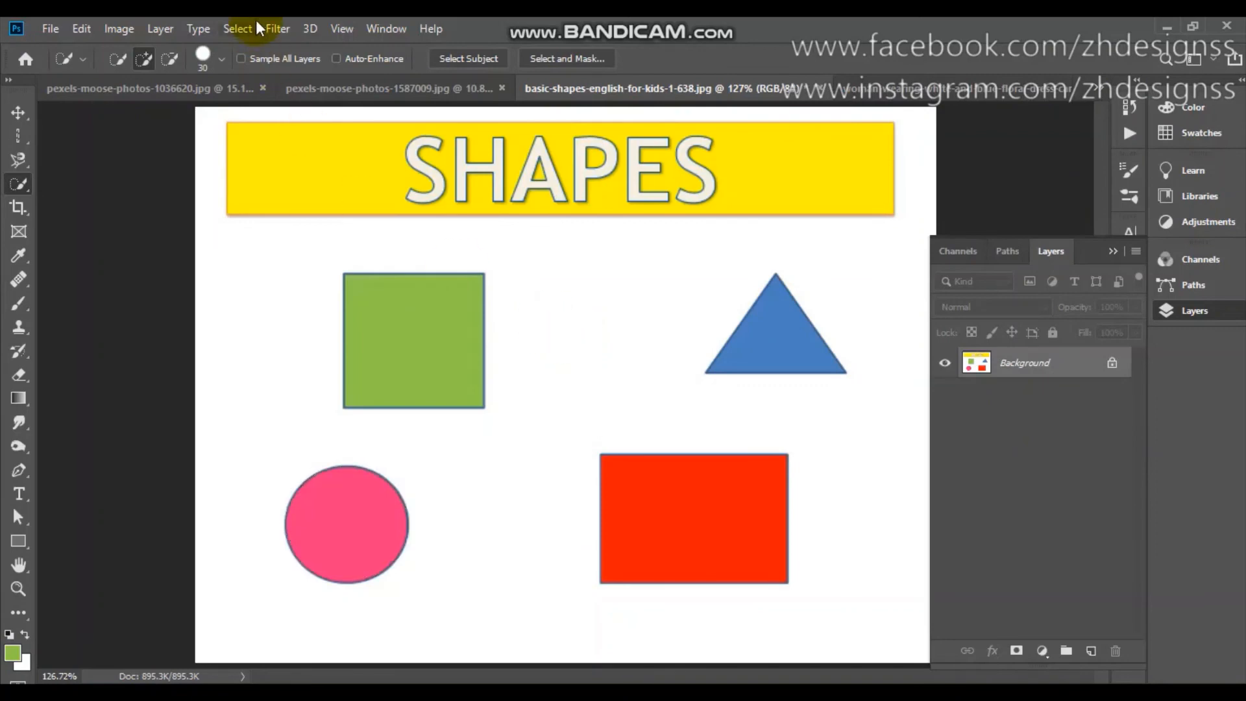
Preview Color Range selections by sampling the green square, the red rectangle and the blue triangle, and cancel without applying.
click(229, 29)
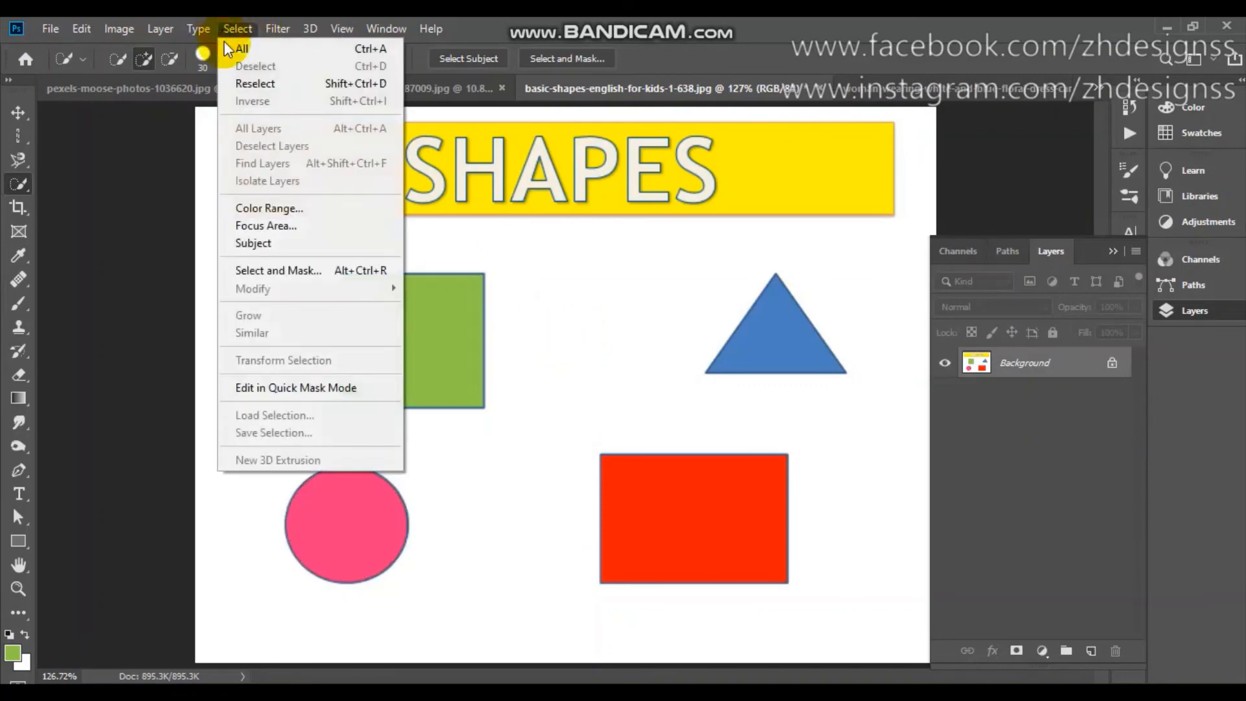
click(284, 206)
click(426, 342)
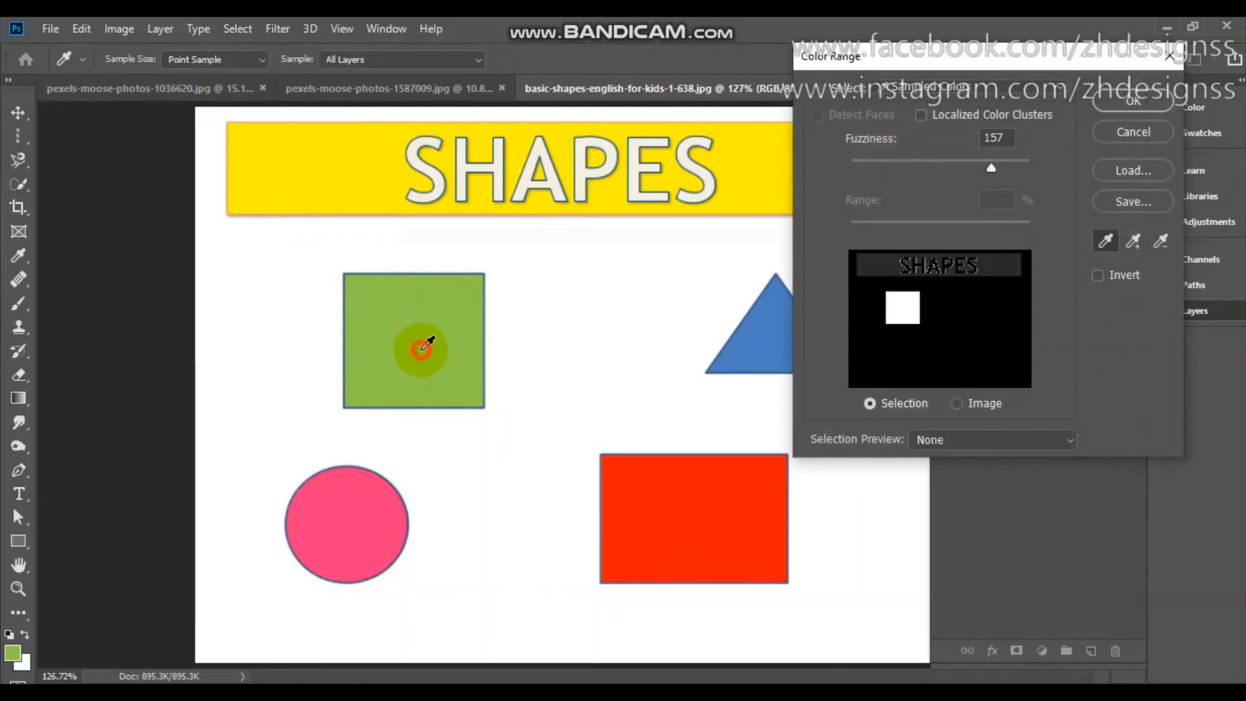
click(909, 309)
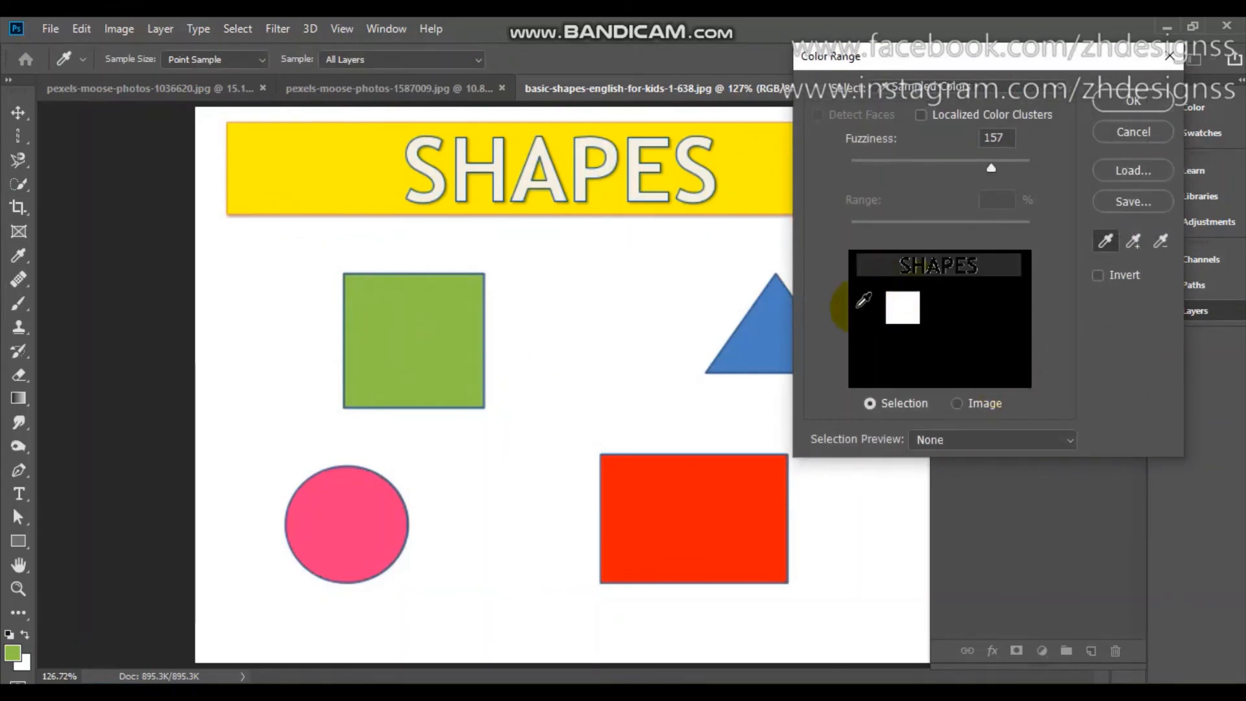
click(716, 585)
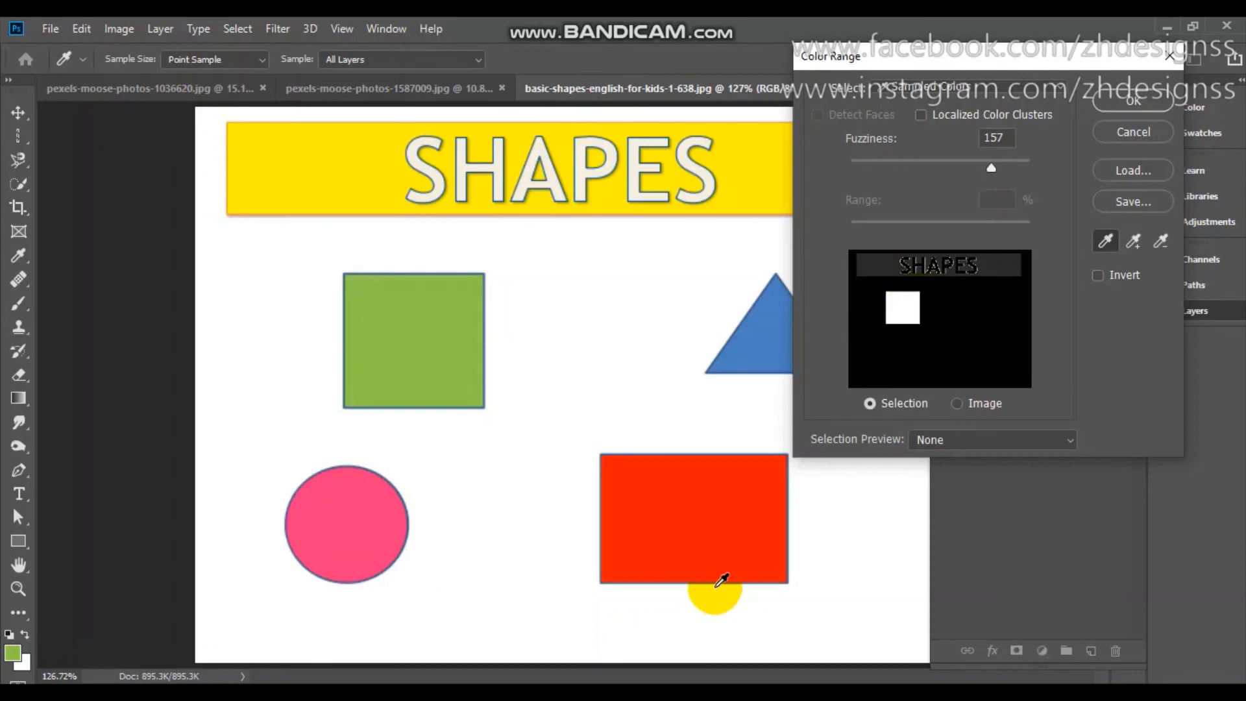
click(708, 505)
click(764, 339)
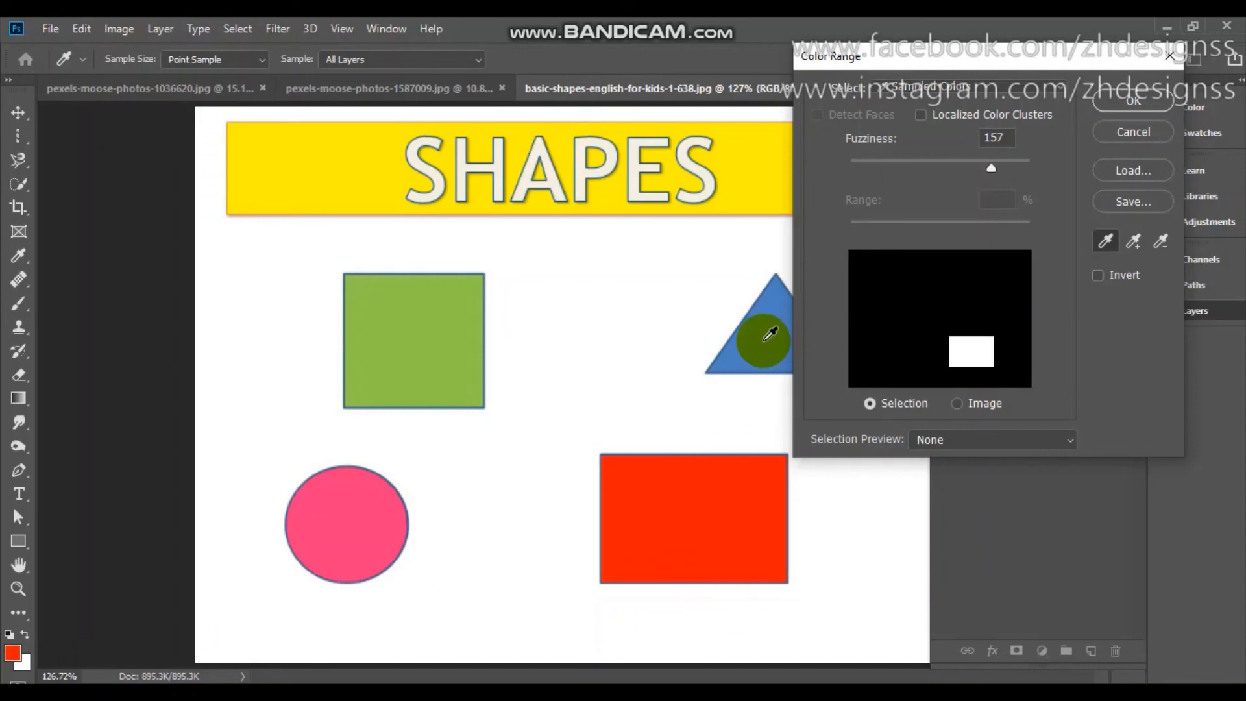
click(1126, 180)
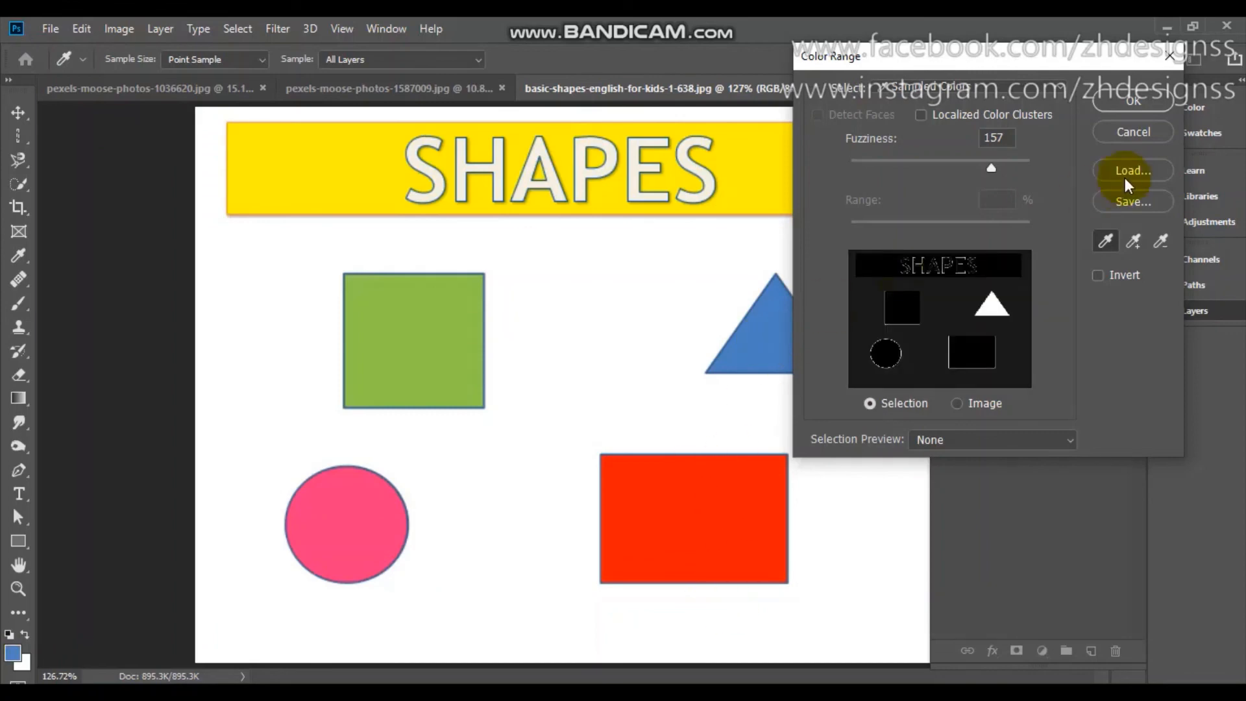
click(1135, 135)
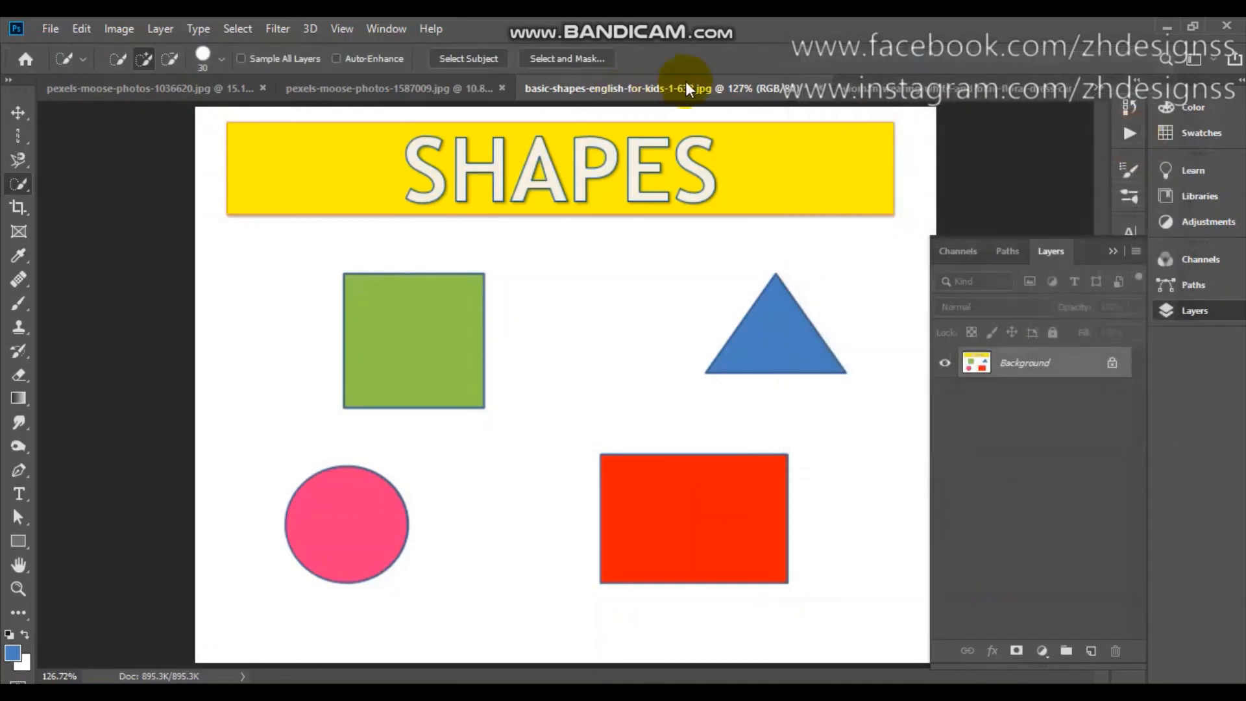
Switch to the pexels-moose-photos-1587009.jpg image and clear its active selection.
click(305, 100)
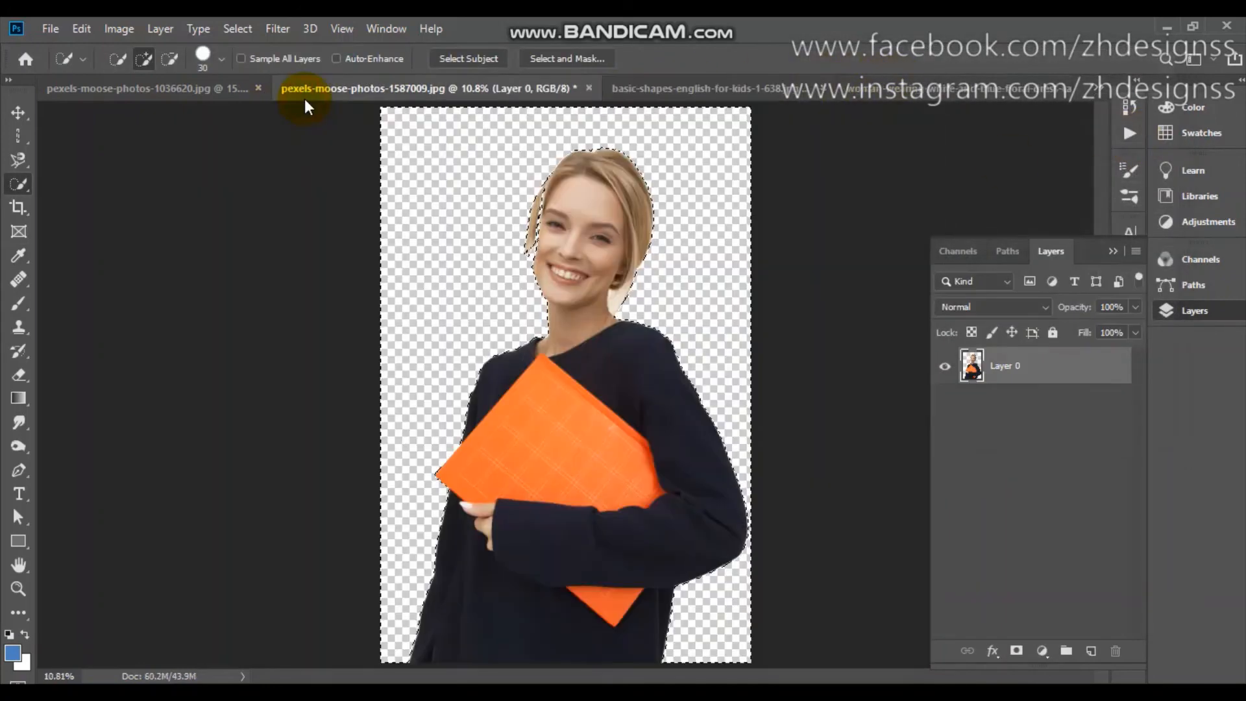
click(613, 228)
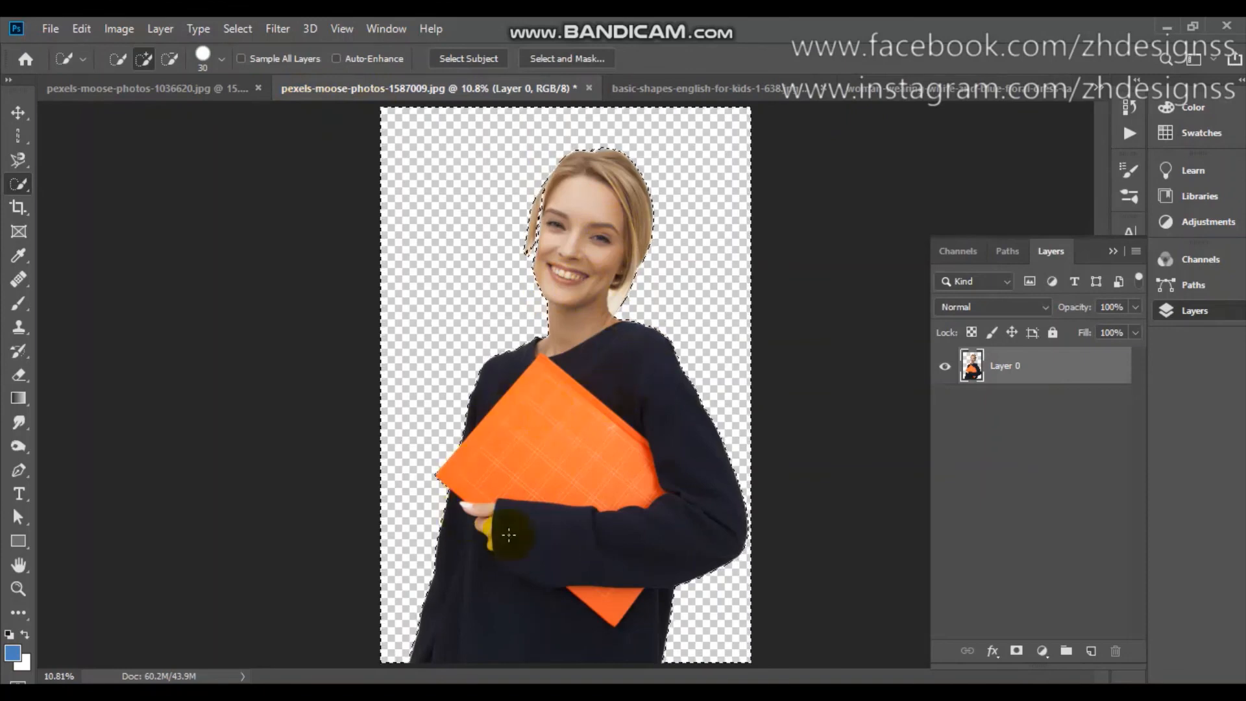
key(ctrl+d)
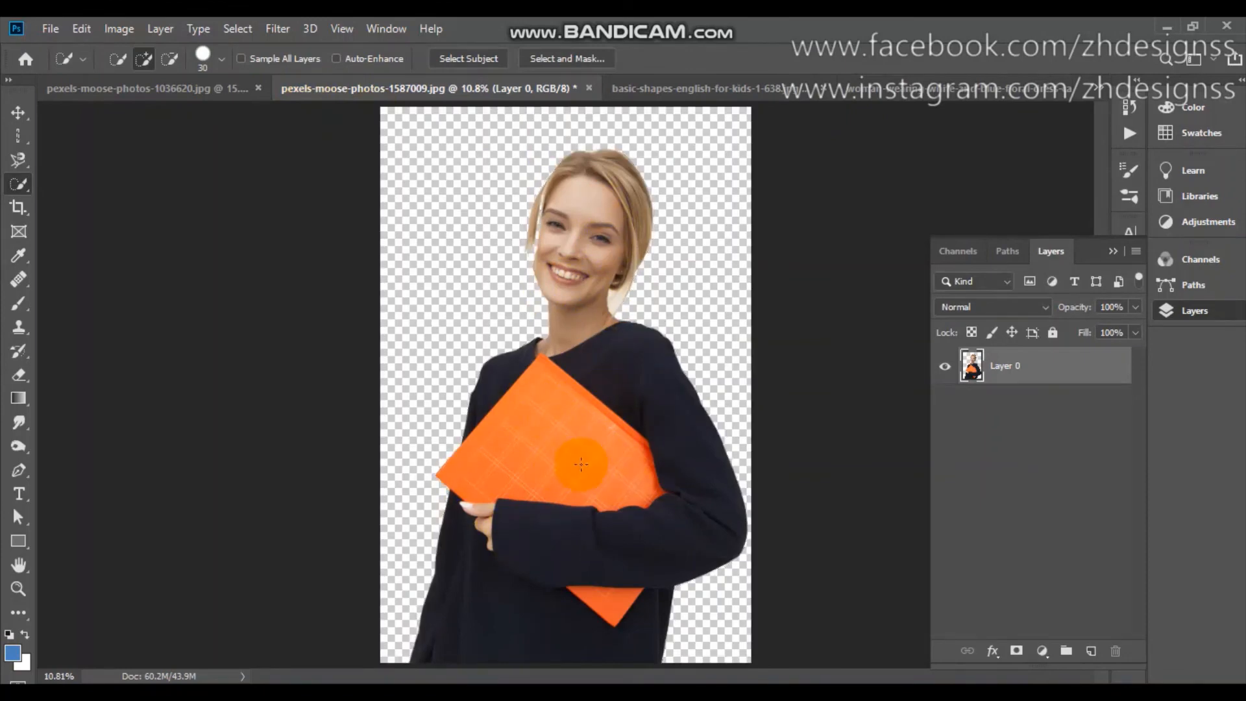
Sample the orange folder in Color Range with Fuzziness 122 and check the preset color choices, keeping Sampled Colors.
click(238, 29)
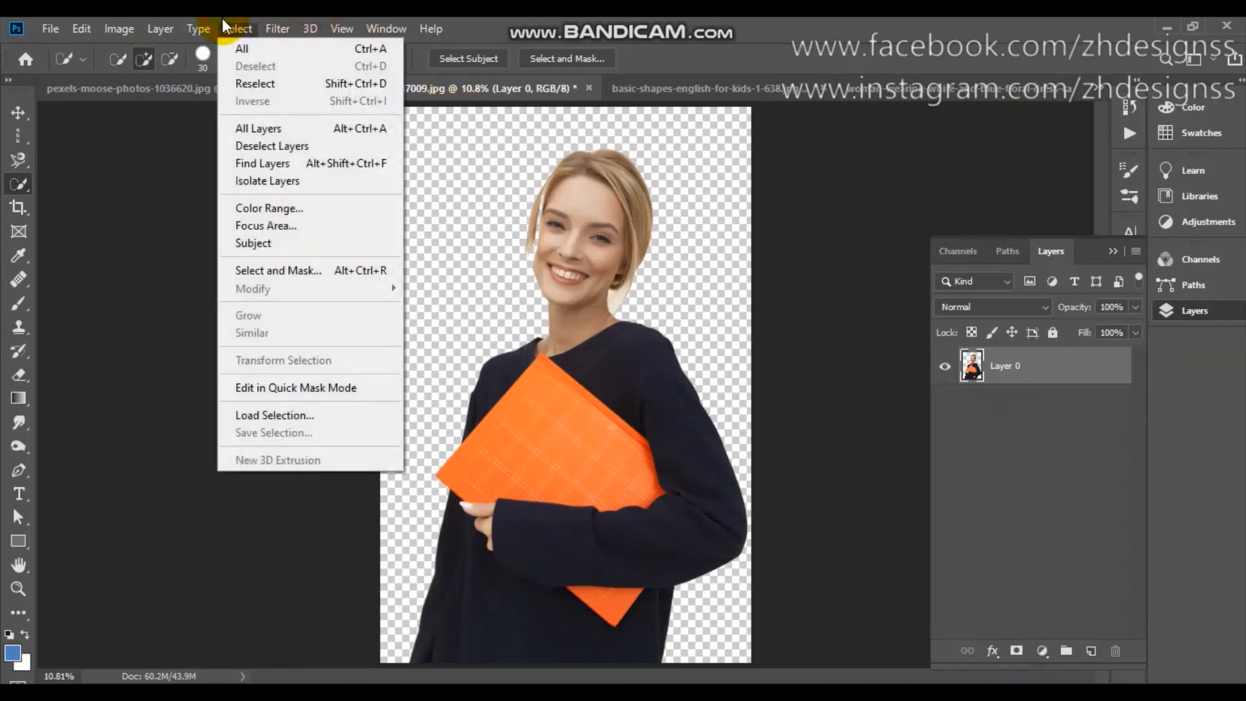
click(275, 209)
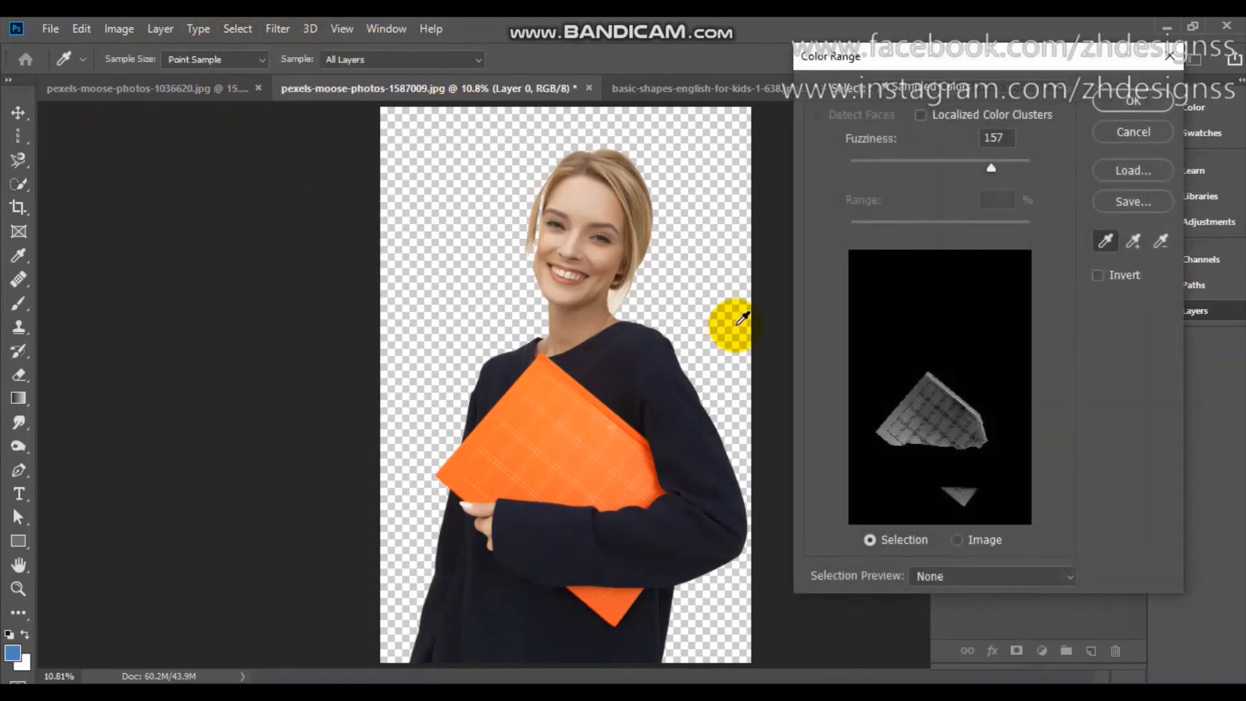
click(577, 415)
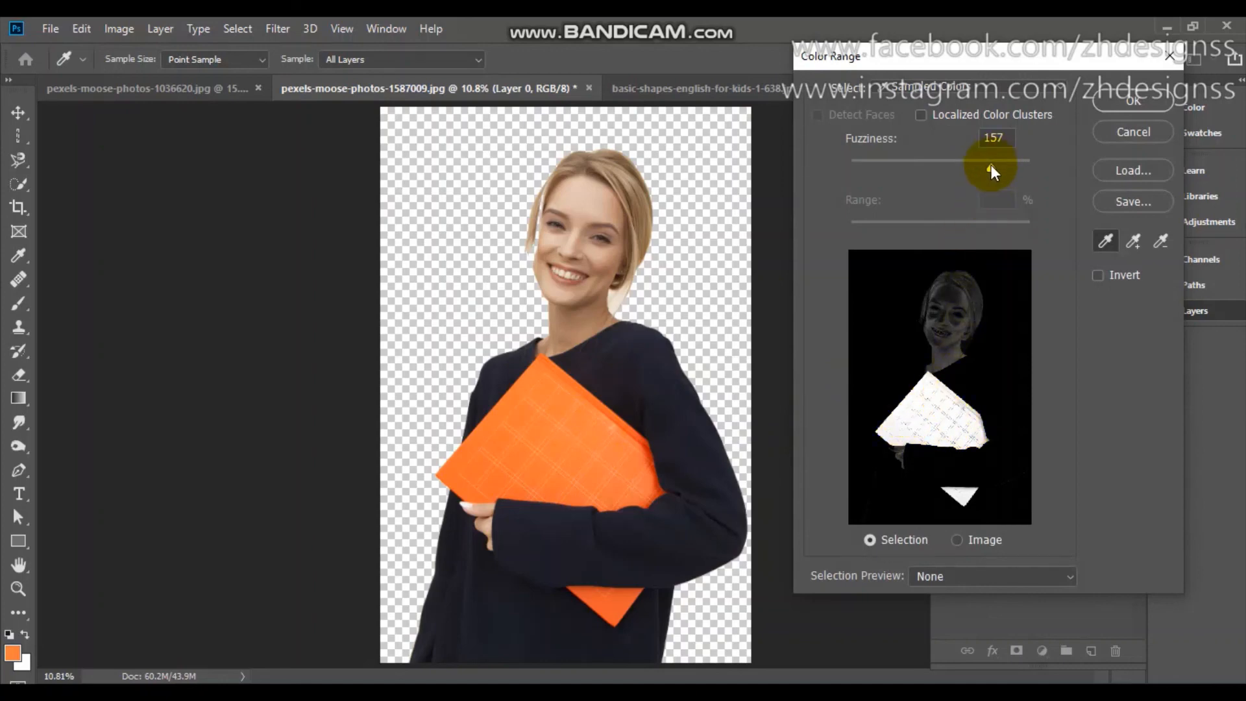
drag(991, 166, 967, 166)
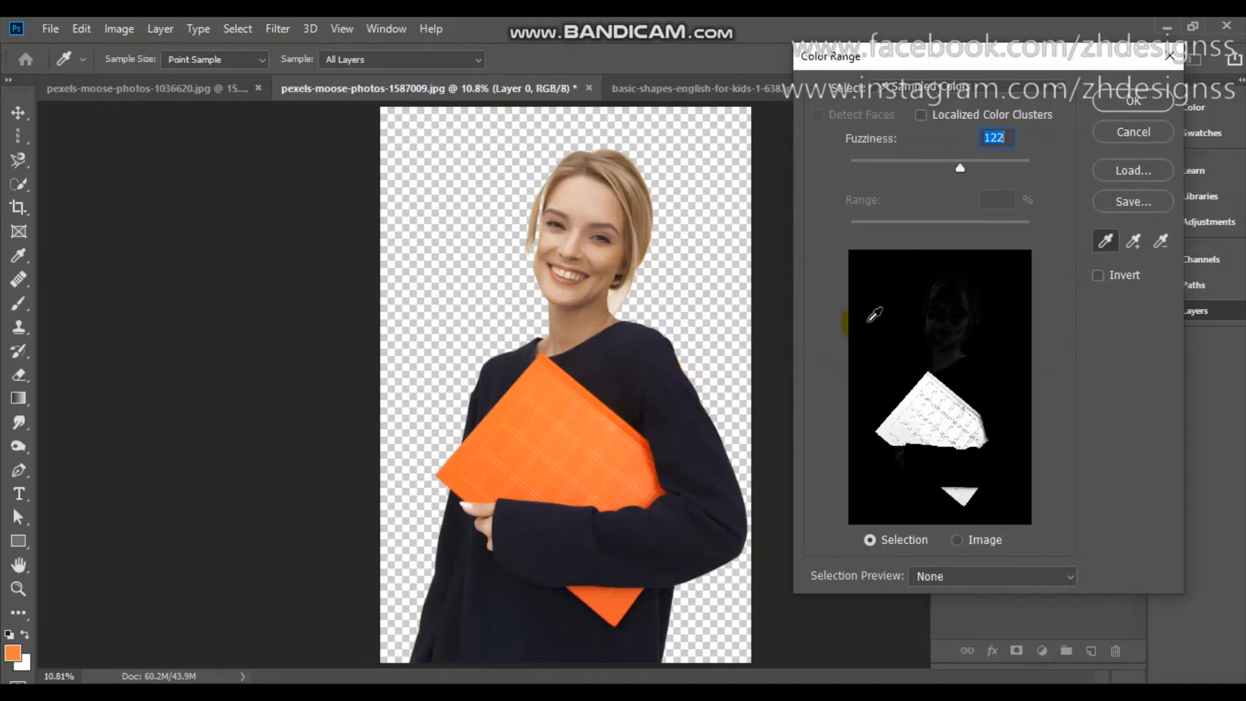
click(997, 91)
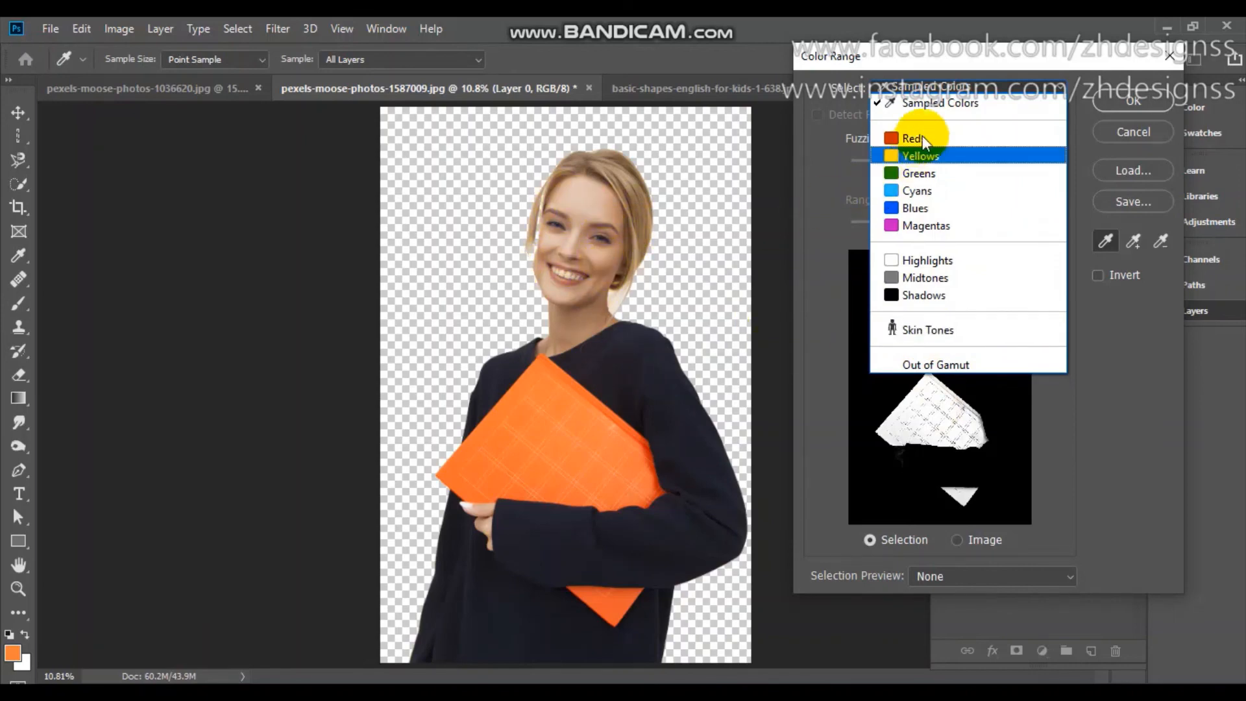
click(1115, 389)
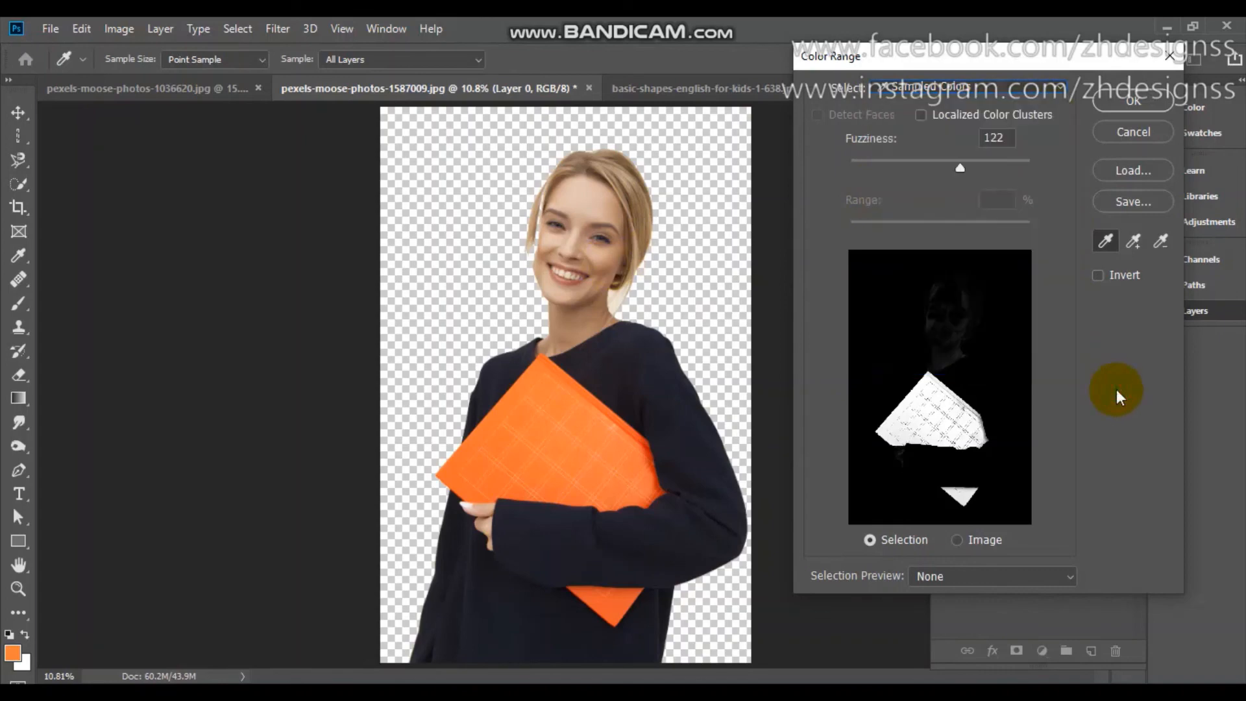
Add the dark sweater's color to the sampled Color Range and apply it as a selection.
click(1134, 244)
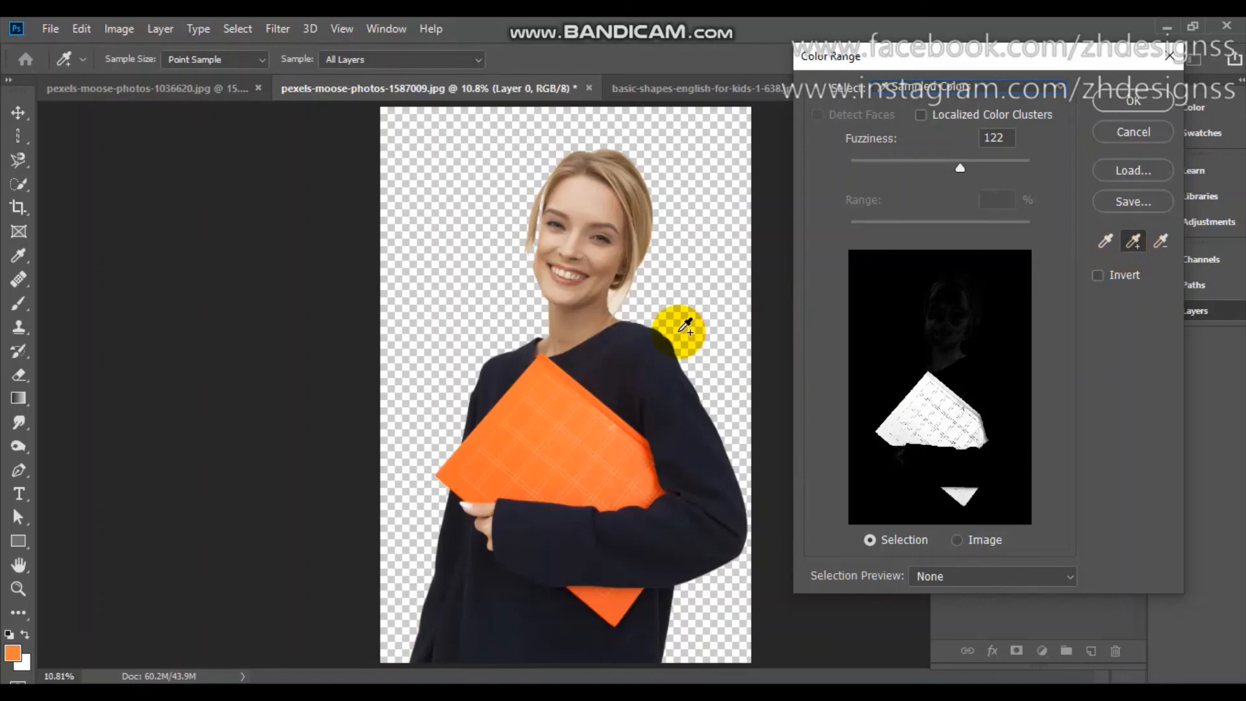
click(644, 367)
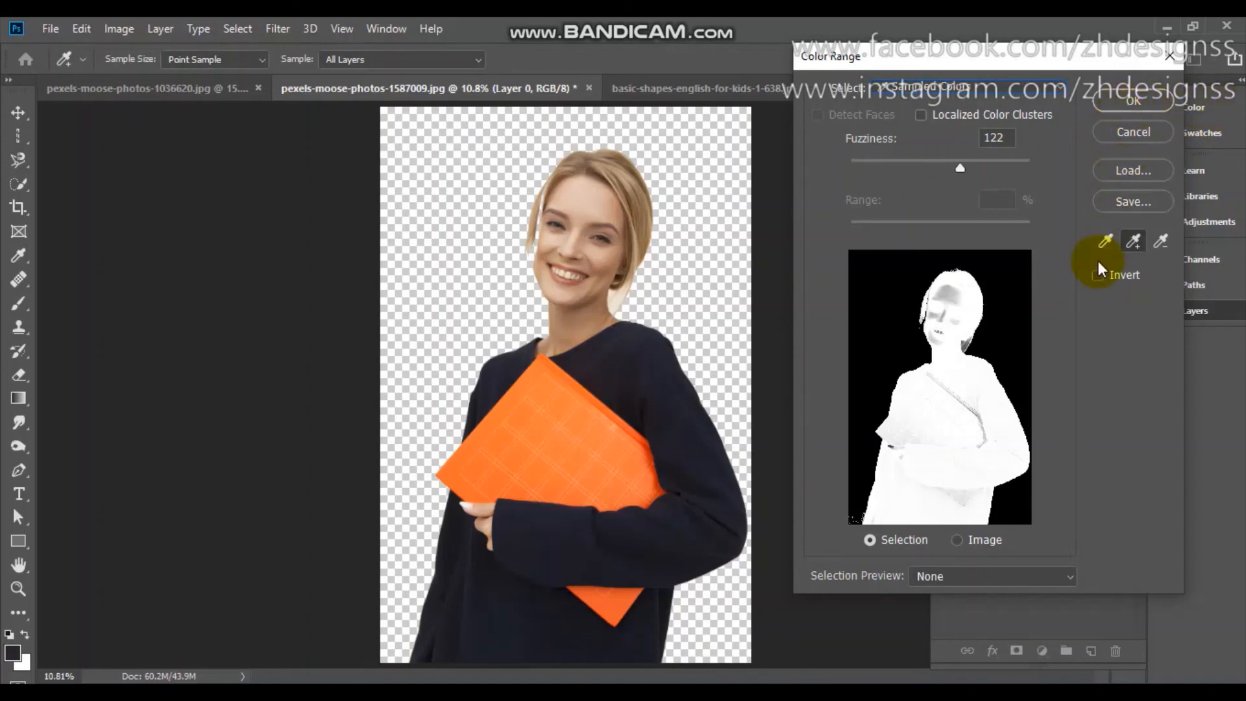
click(1124, 101)
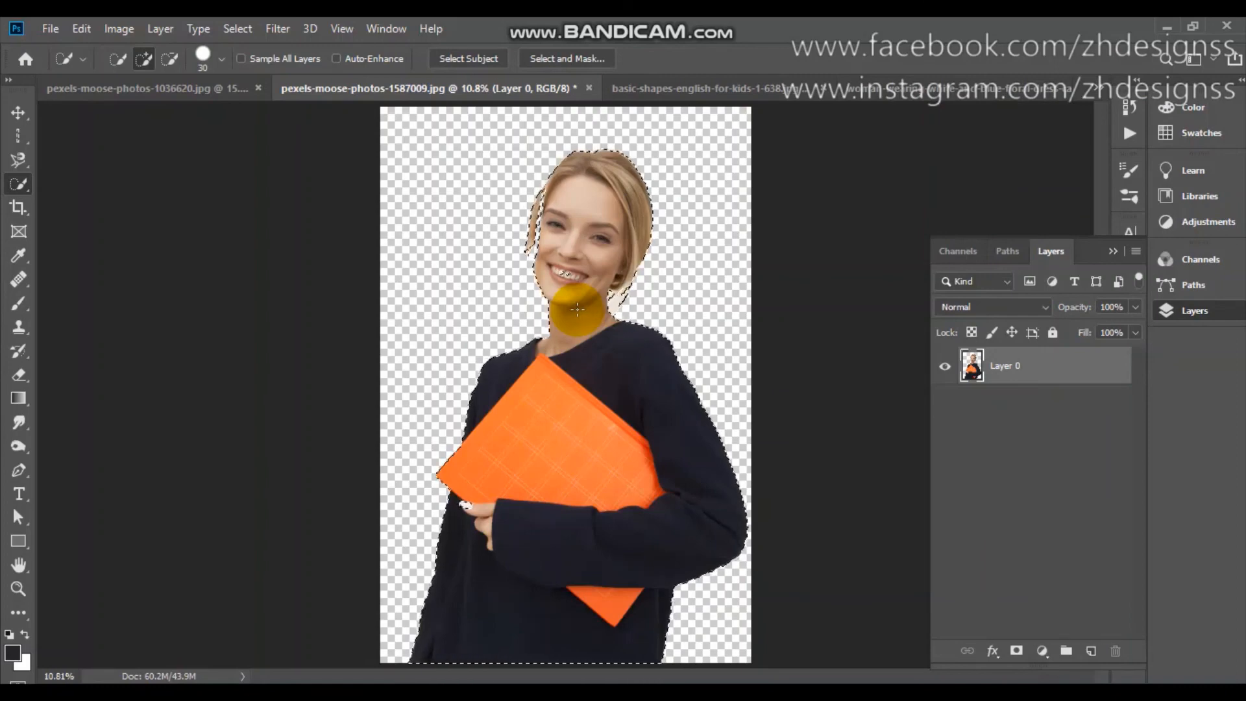
Clear the selection of the woman and preview a Focus Area selection of her, cancelling without applying it.
key(ctrl+d)
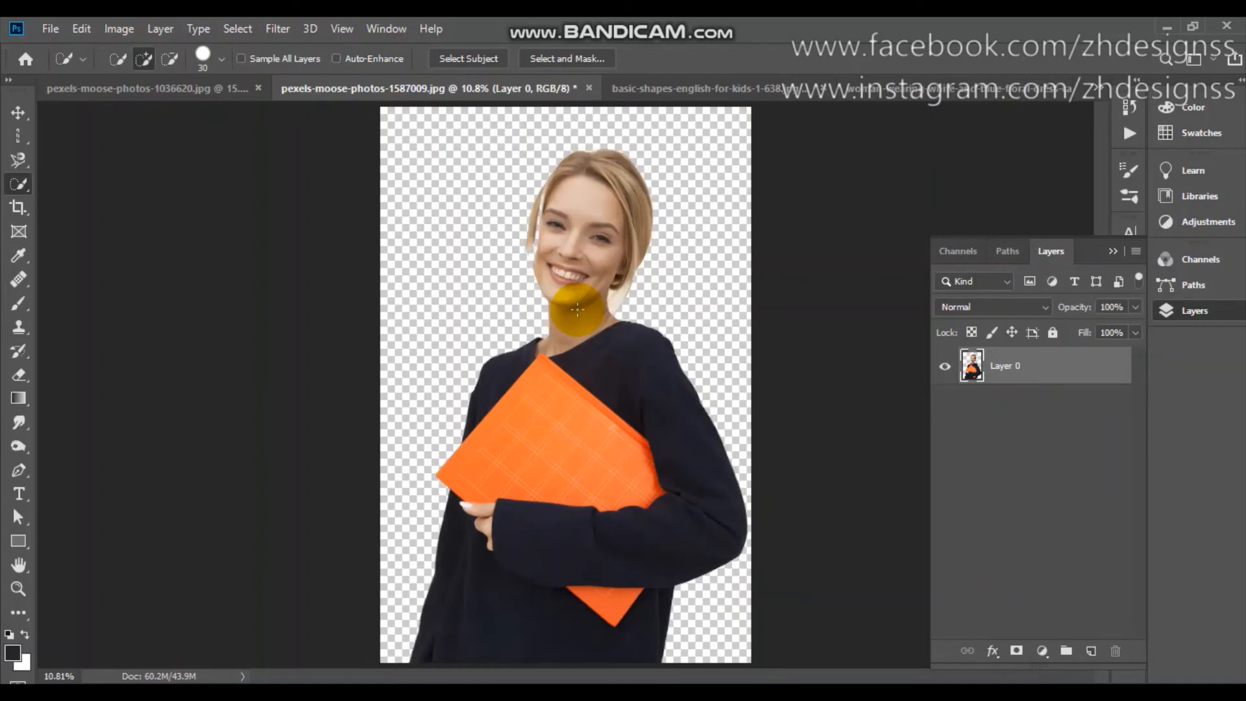
click(249, 33)
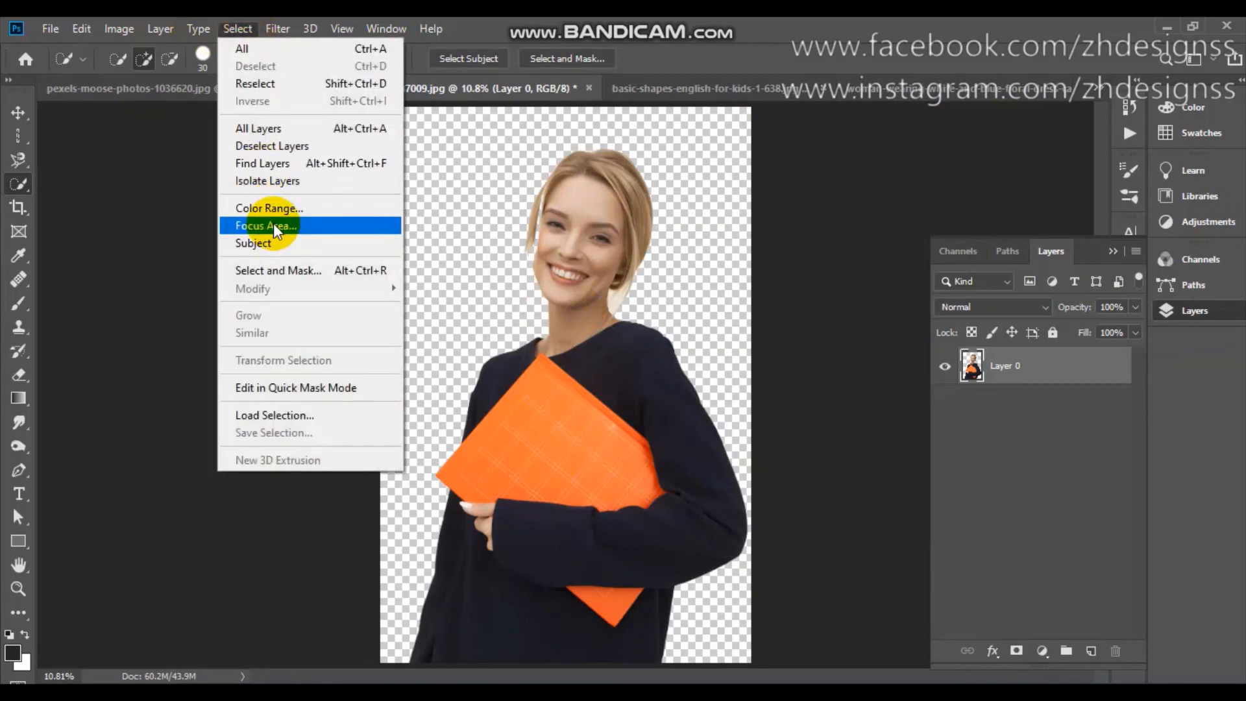
click(274, 225)
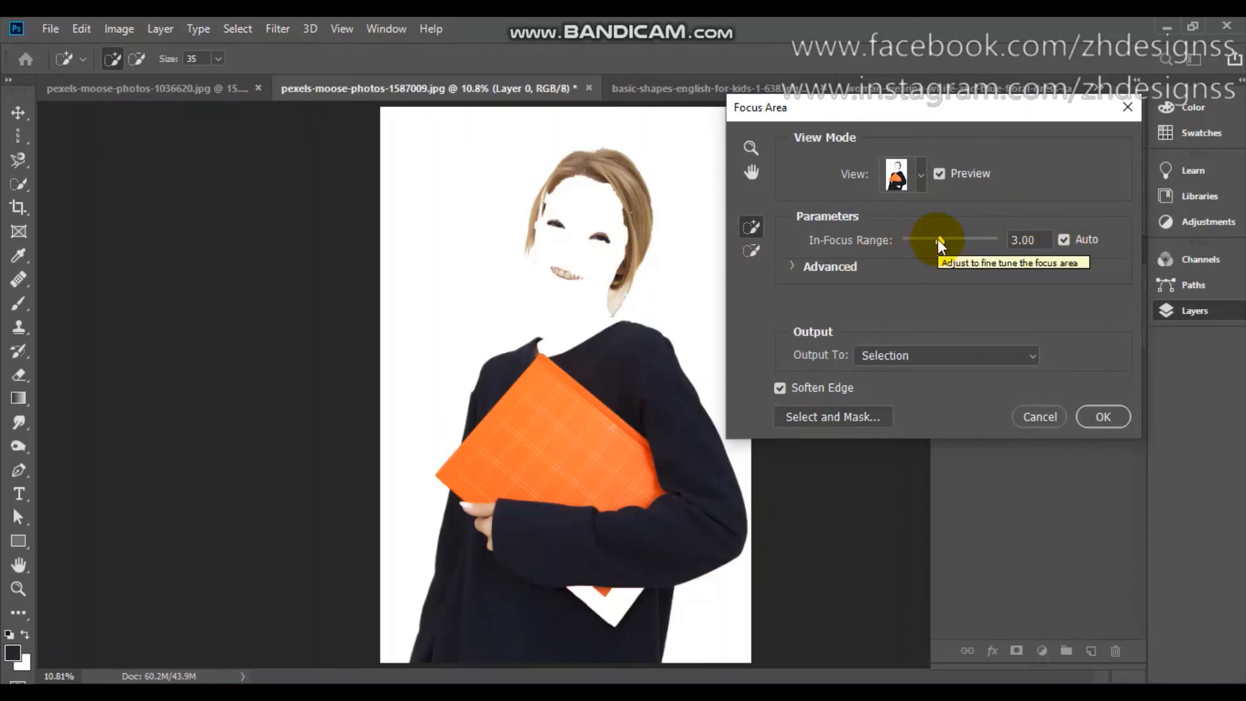
click(1035, 408)
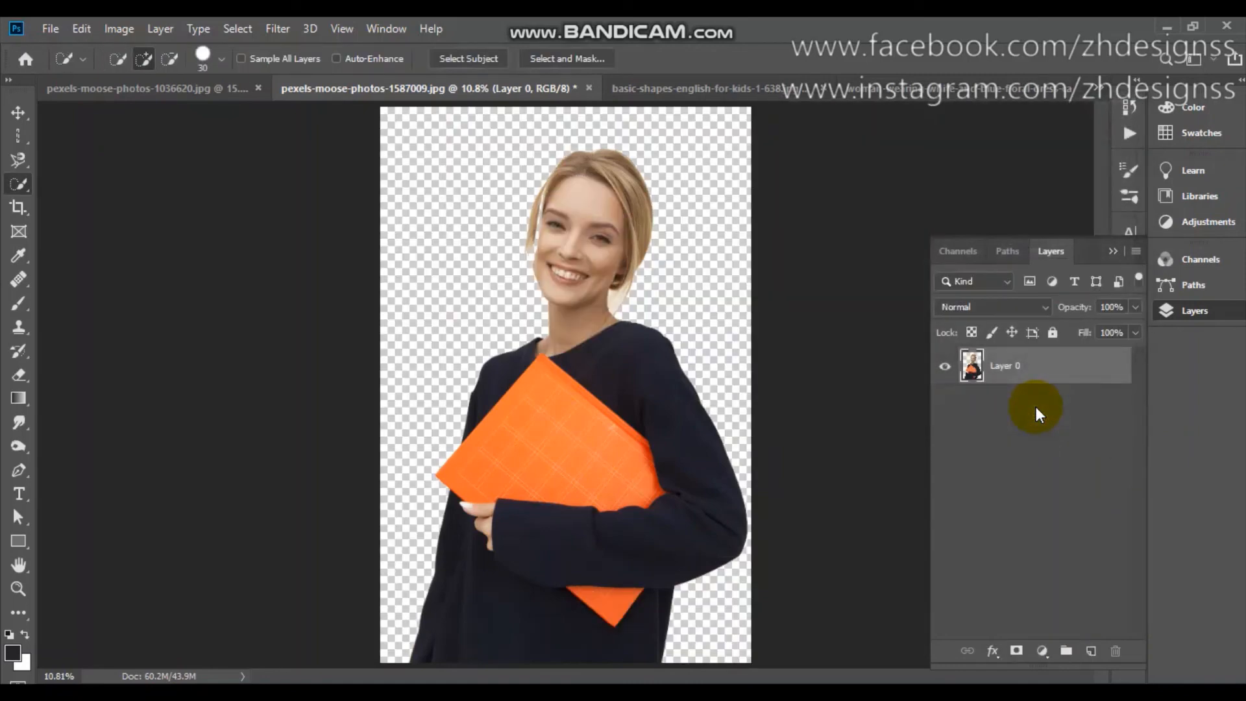